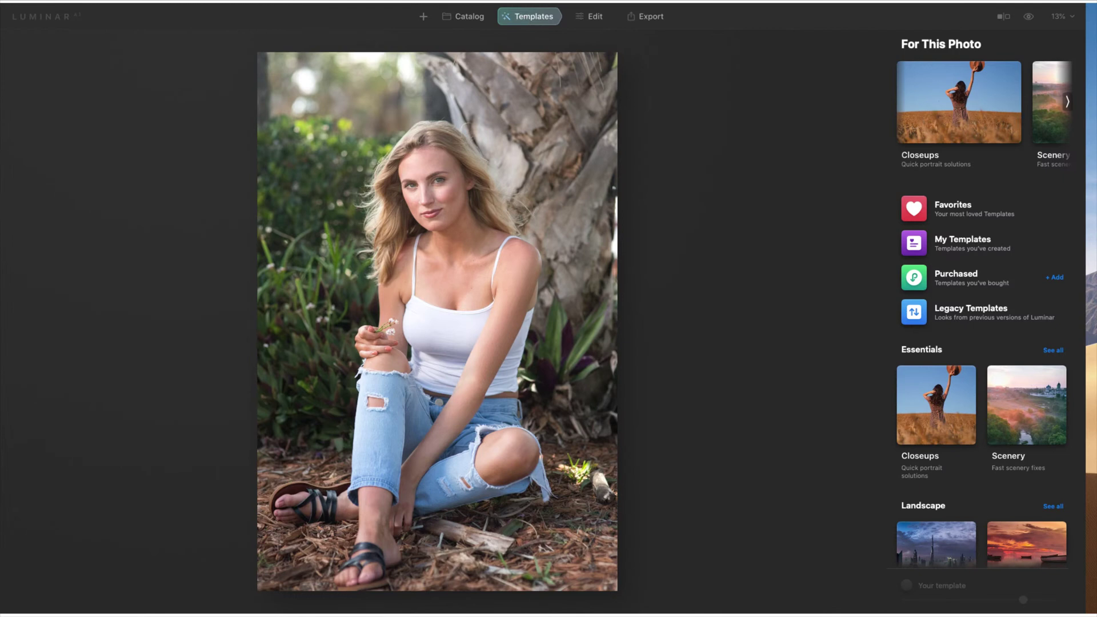
Browse the template collections suggested for this photo
{"action": "left_click", "coordinate": [1068, 104]}
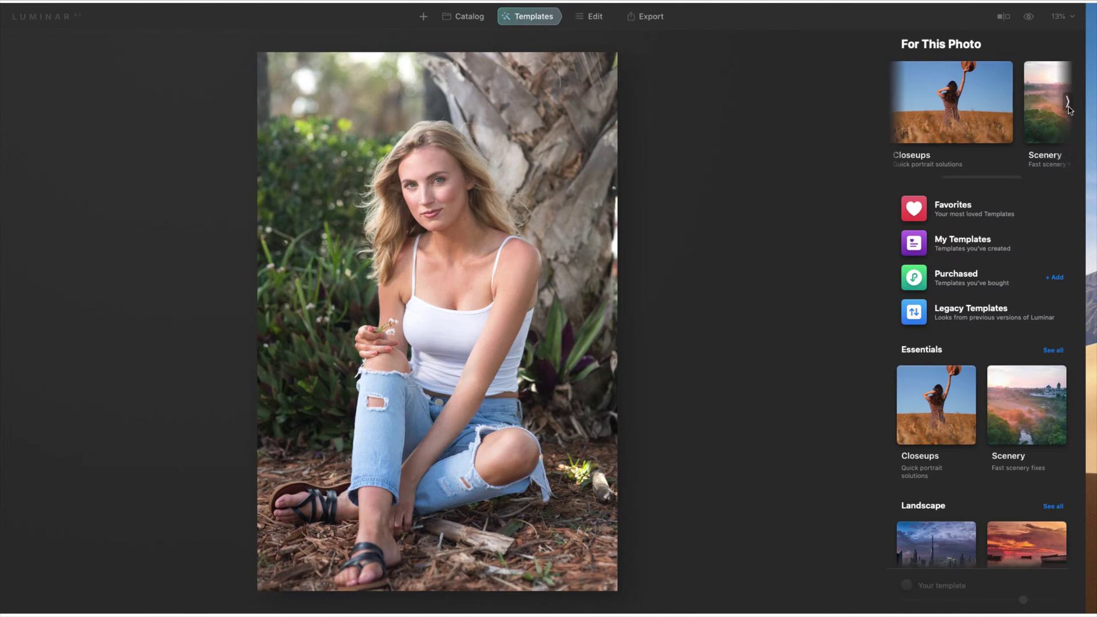
{"action": "left_click", "coordinate": [1069, 106]}
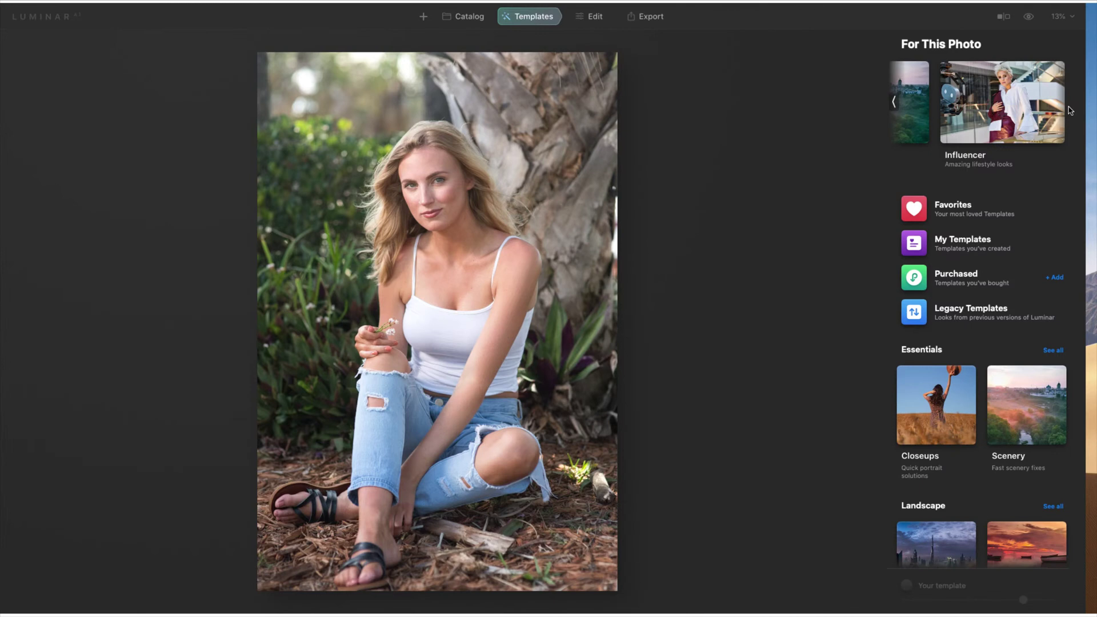
Switch to editing and set the Enhance AI Accent to 36 with the face in view at 50% zoom
{"action": "left_click", "coordinate": [599, 18]}
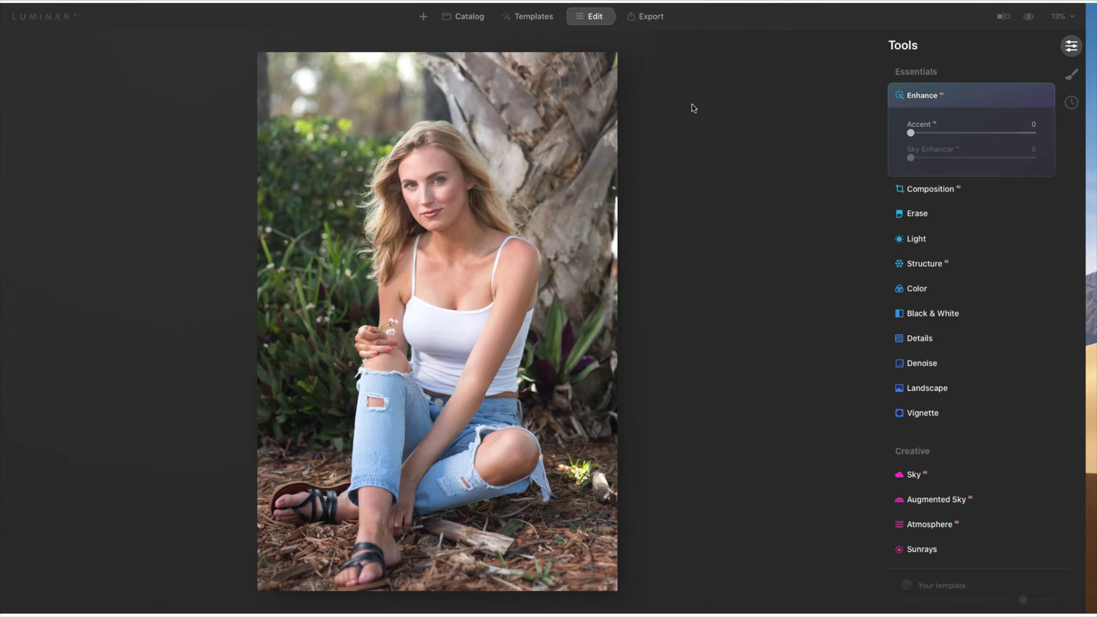
{"action": "left_click", "coordinate": [1068, 18]}
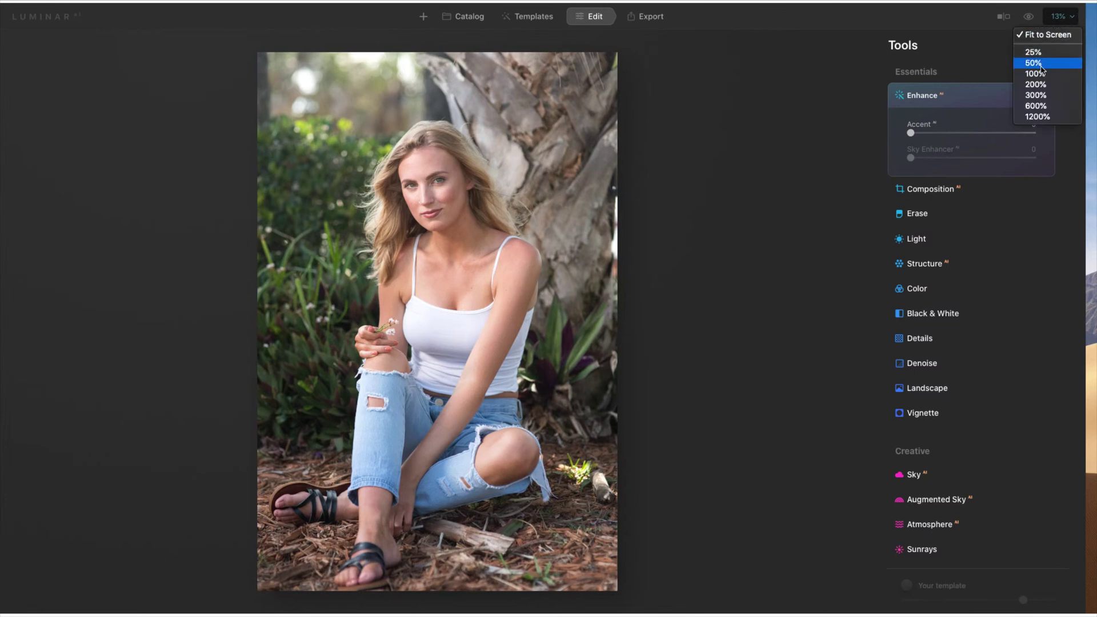
{"action": "left_click", "coordinate": [1042, 68]}
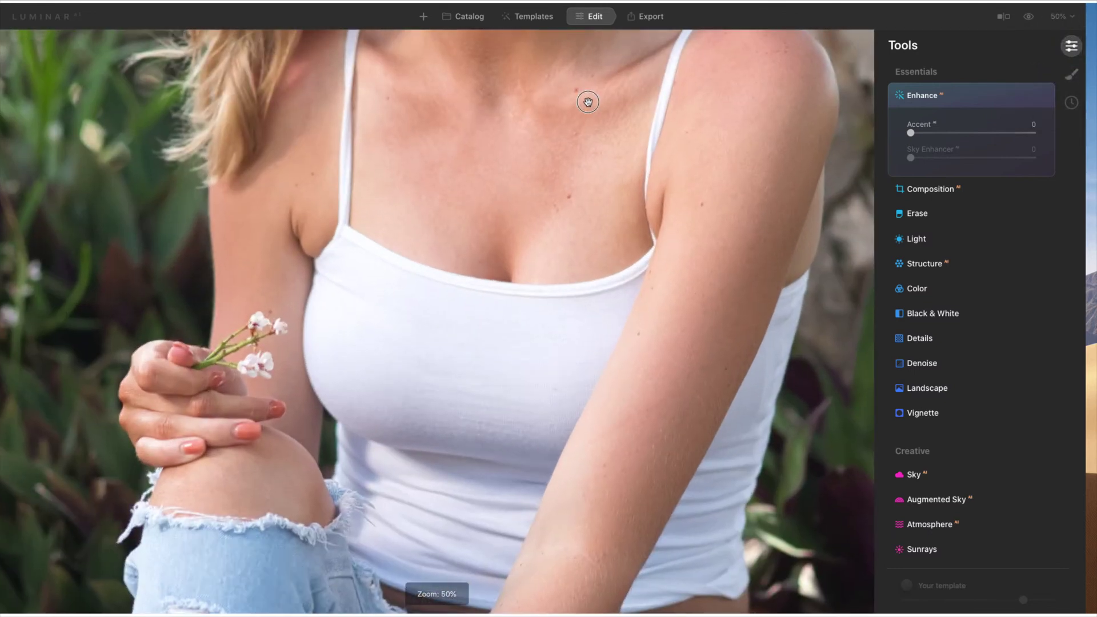
{"action": "left_click_drag", "start_coordinate": [588, 97], "coordinate": [630, 518]}
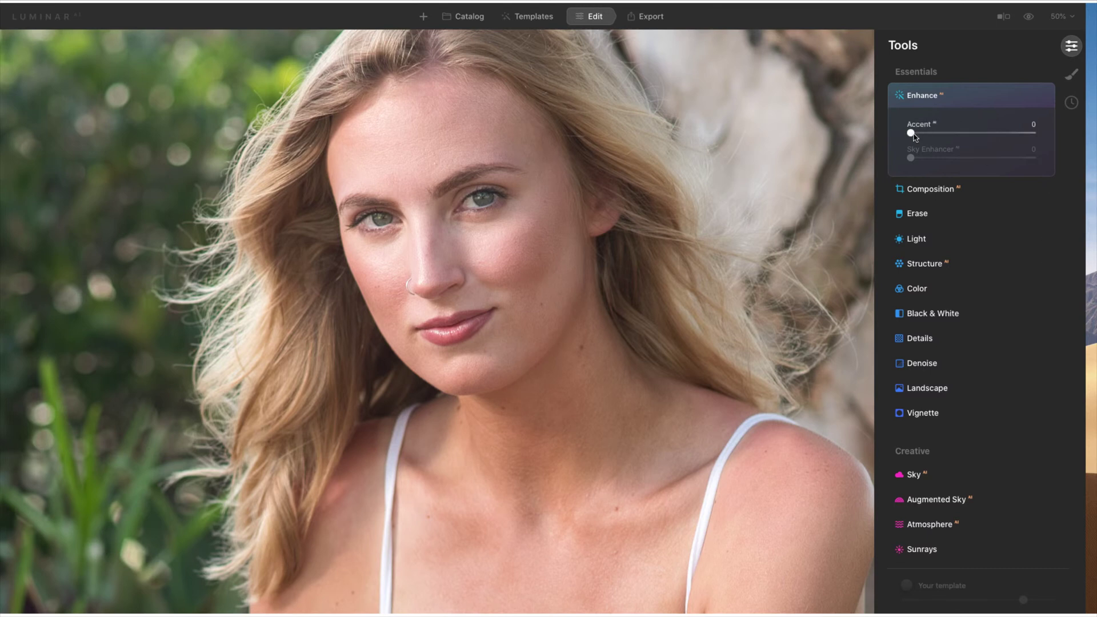
{"action": "left_click_drag", "start_coordinate": [911, 135], "coordinate": [958, 139]}
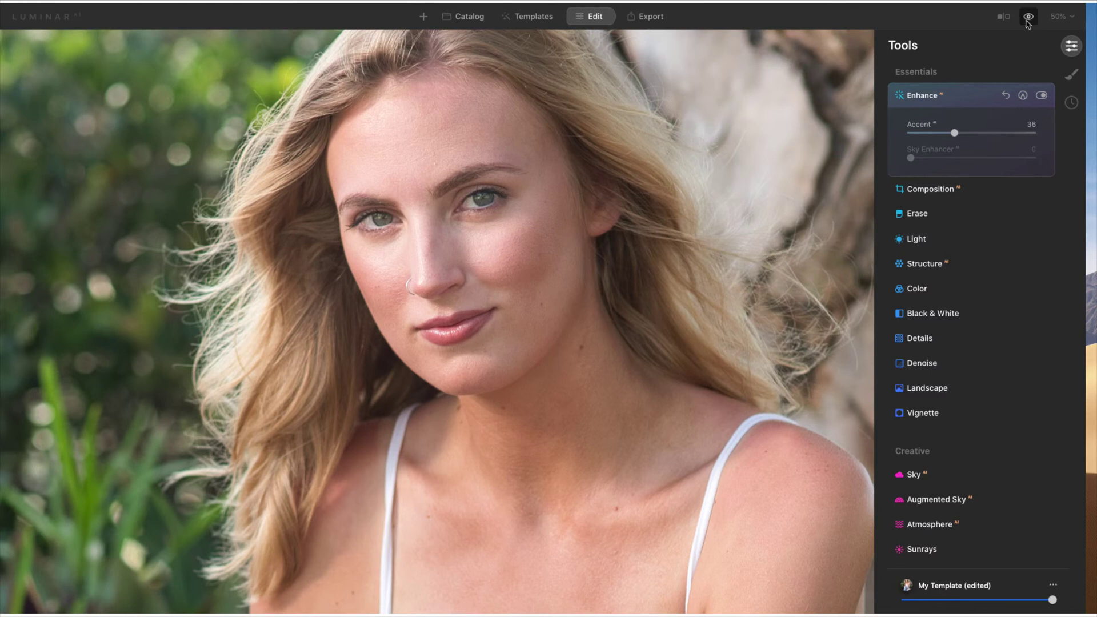
Adjust the photo's light by setting Whites to 3, Blacks to -24 and Smart Contrast to 8
{"action": "left_click", "coordinate": [1056, 17]}
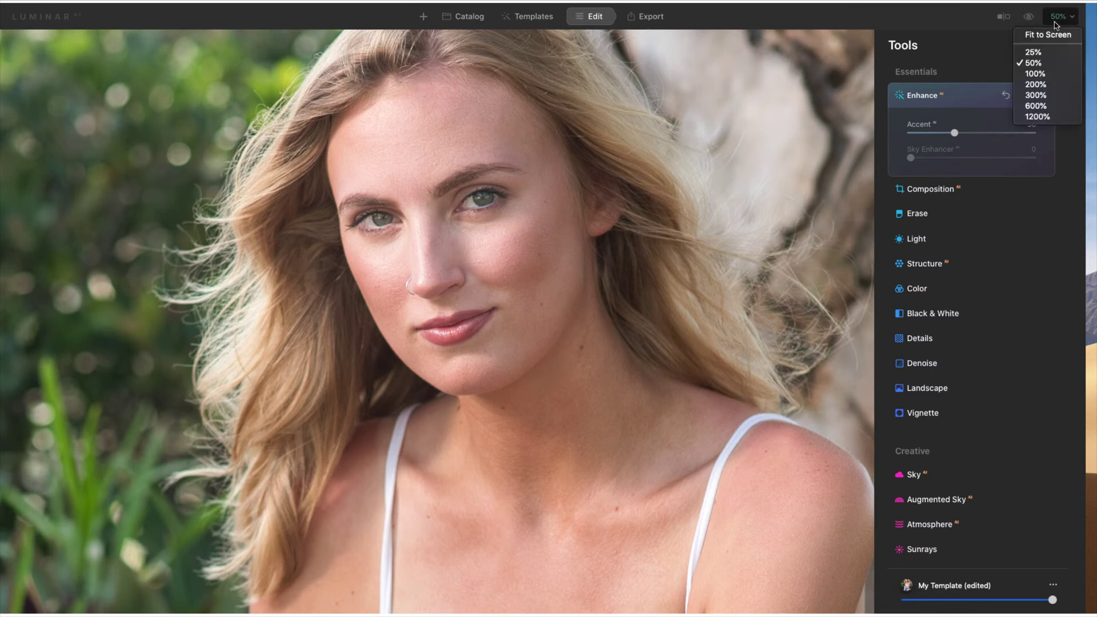
{"action": "left_click", "coordinate": [1044, 51]}
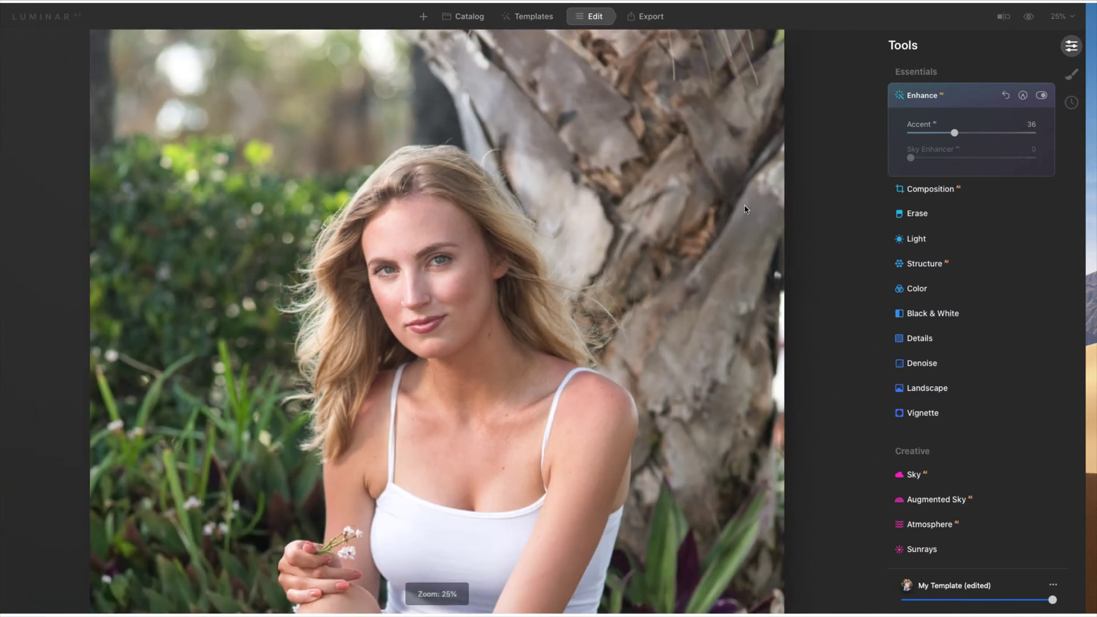
{"action": "left_click_drag", "start_coordinate": [613, 294], "coordinate": [610, 210]}
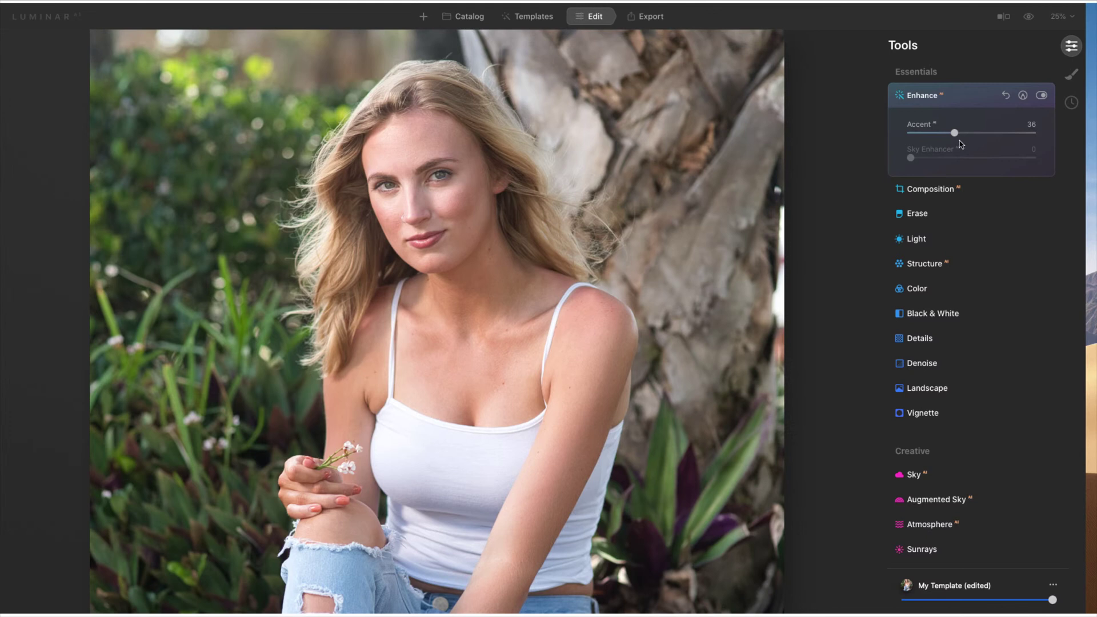
{"action": "left_click", "coordinate": [917, 241]}
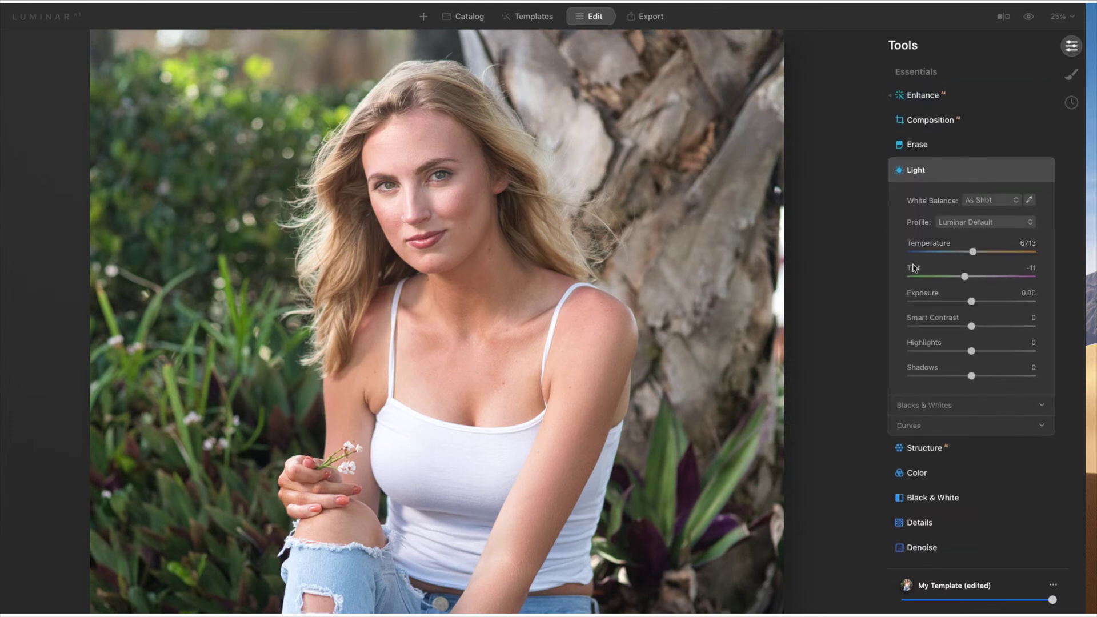
{"action": "left_click_drag", "start_coordinate": [971, 351], "coordinate": [971, 352]}
{"action": "left_click", "coordinate": [932, 409]}
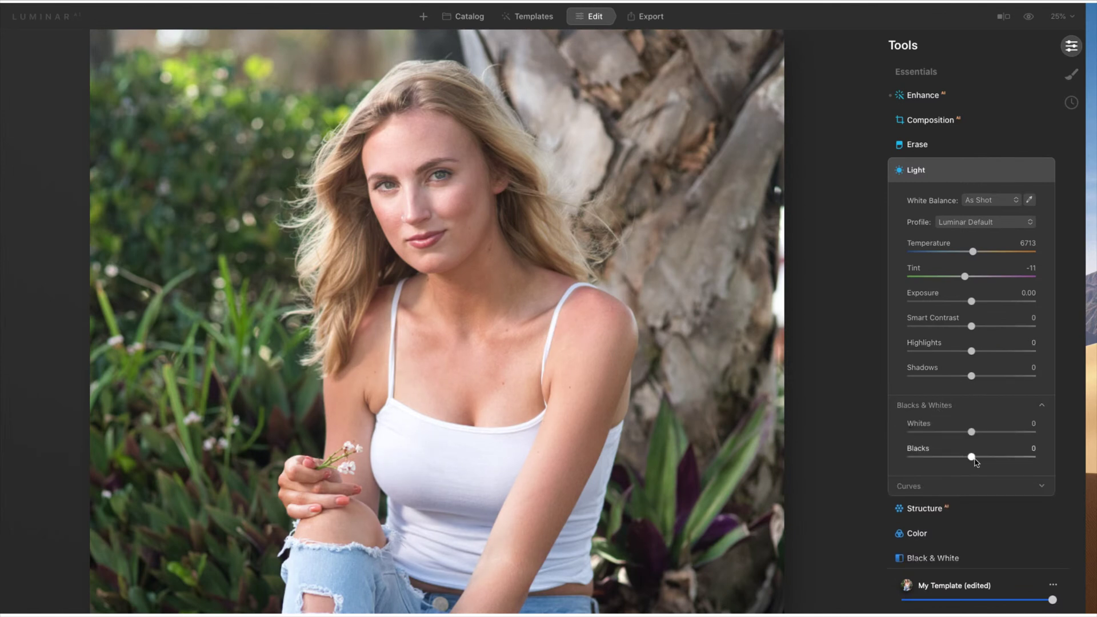
{"action": "left_click_drag", "start_coordinate": [974, 458], "coordinate": [974, 435]}
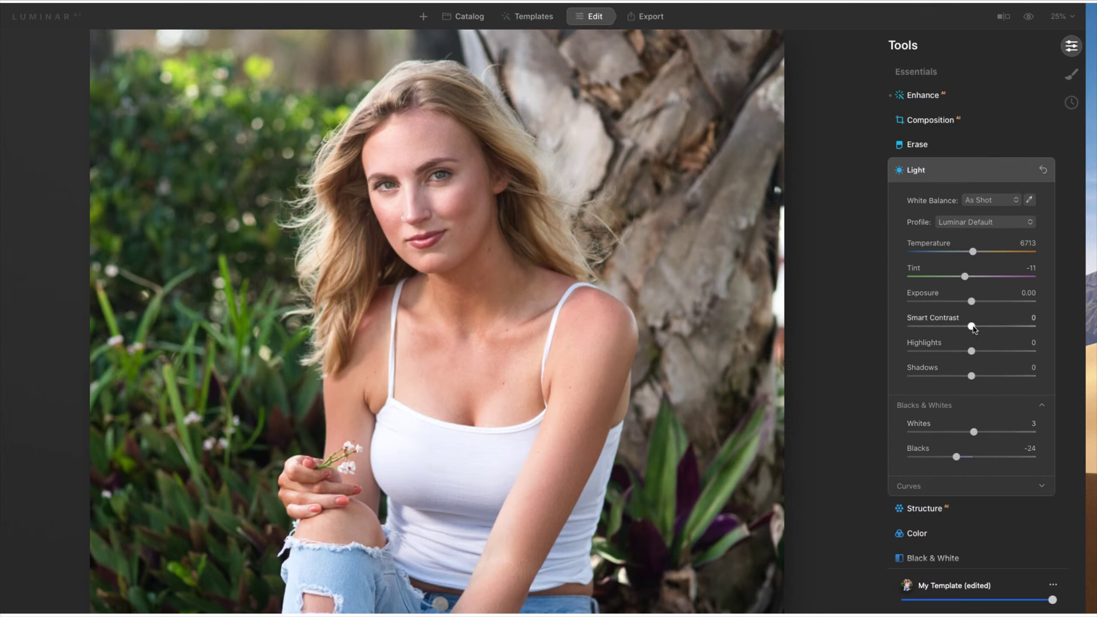
{"action": "left_click_drag", "start_coordinate": [974, 330], "coordinate": [979, 331]}
{"action": "left_click", "coordinate": [926, 101]}
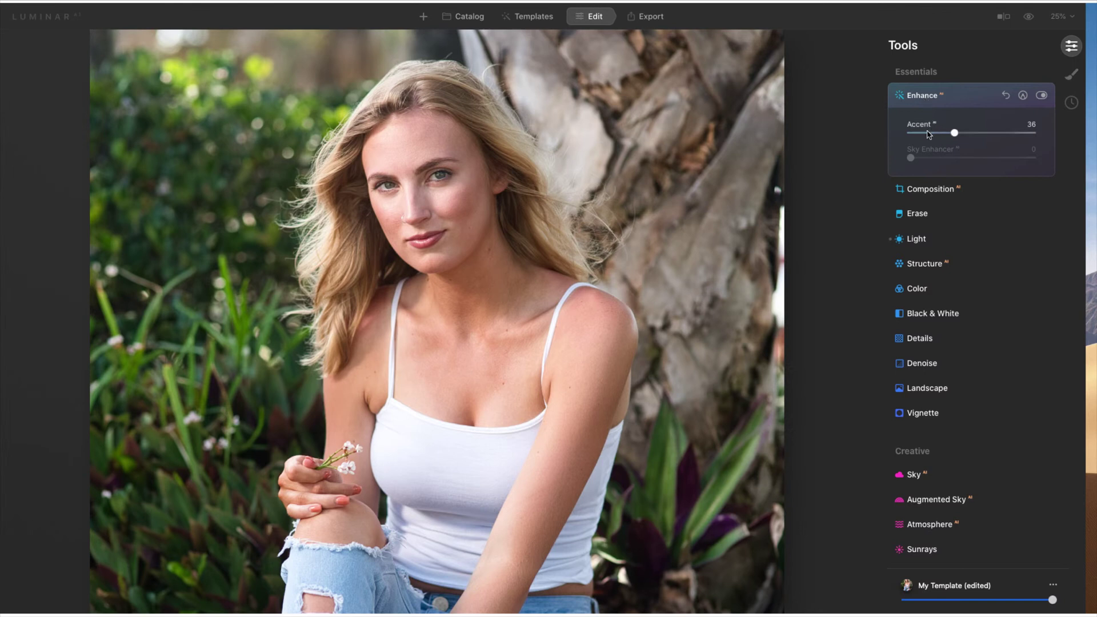
{"action": "left_click", "coordinate": [922, 101]}
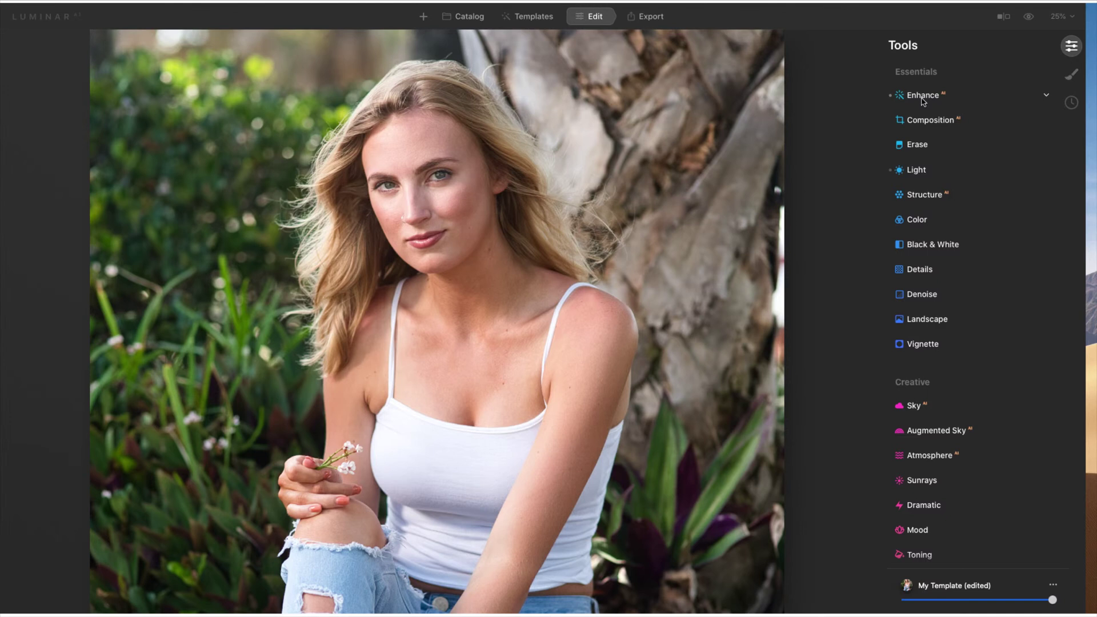
{"action": "left_click", "coordinate": [923, 101]}
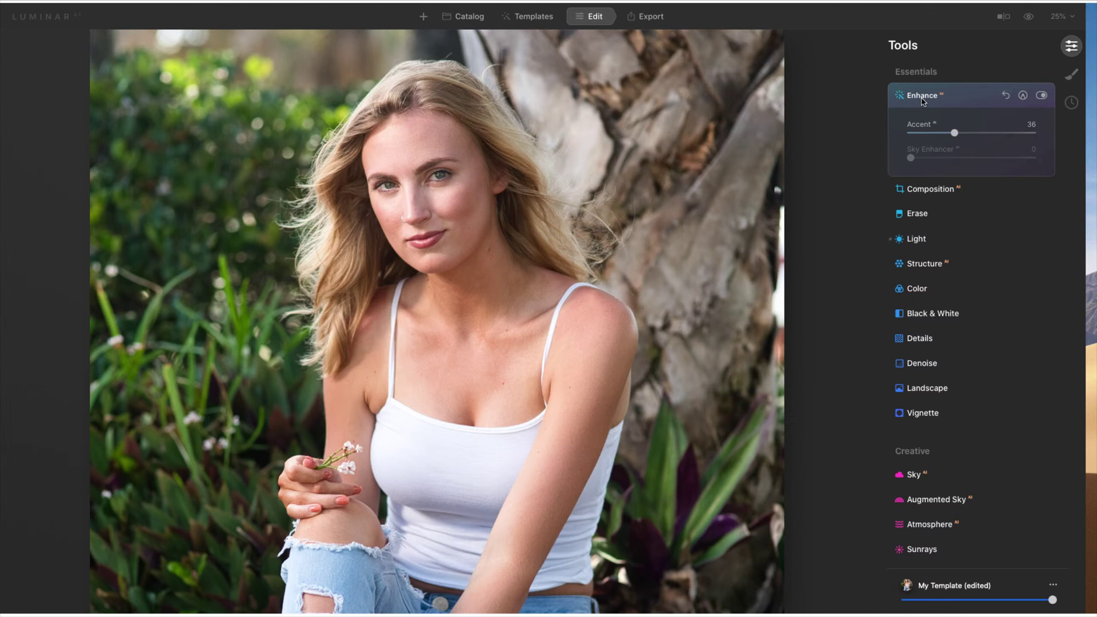
{"action": "left_click", "coordinate": [923, 101]}
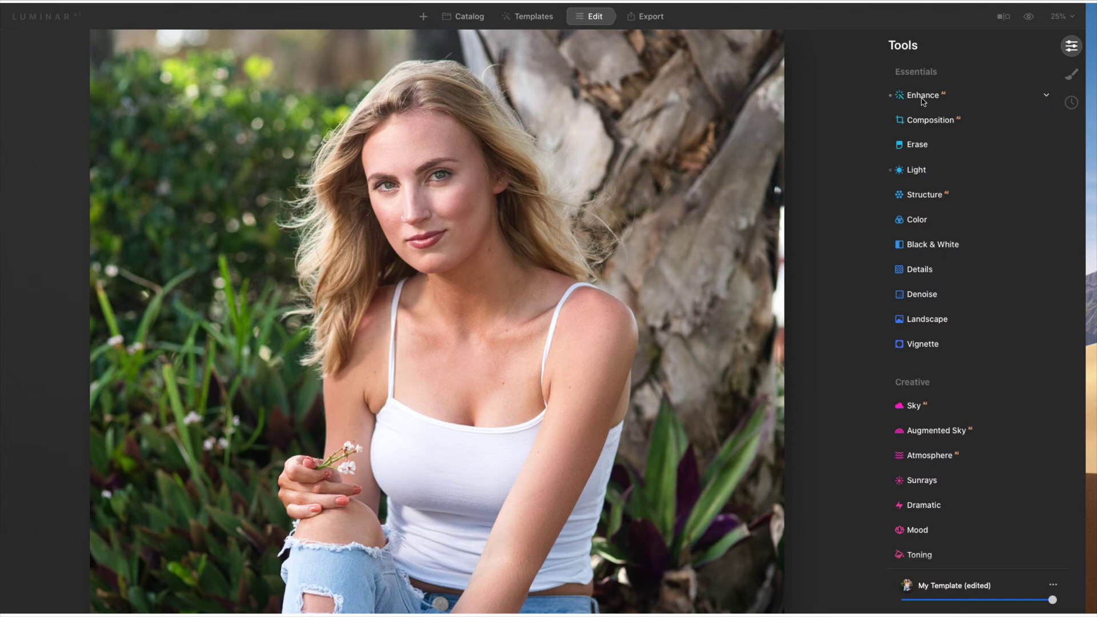
{"action": "left_click", "coordinate": [916, 171]}
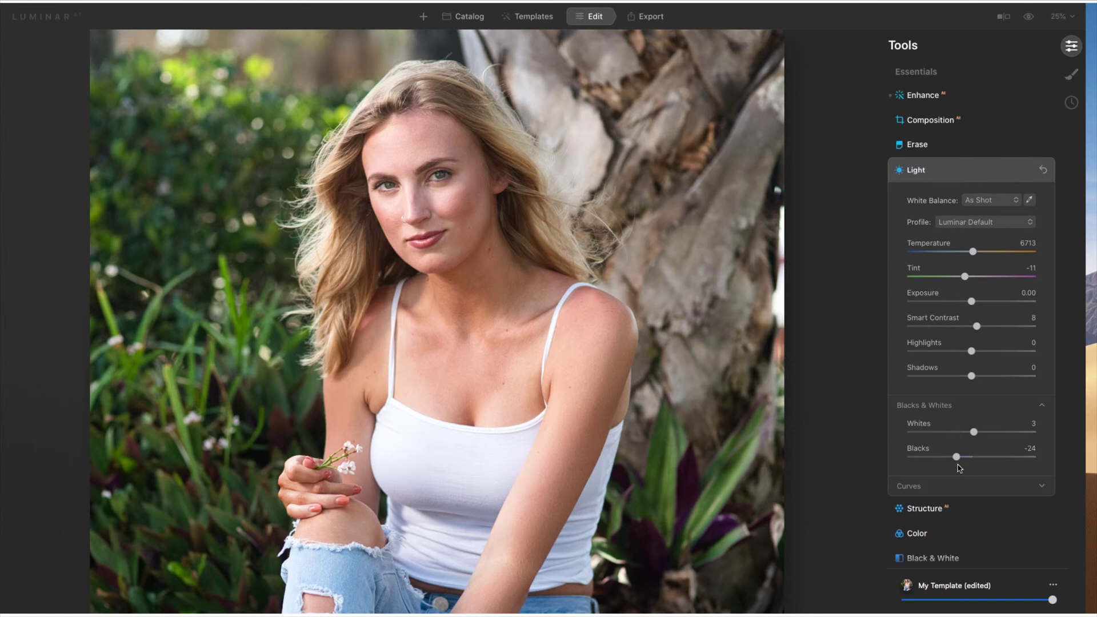
{"action": "left_click", "coordinate": [921, 171]}
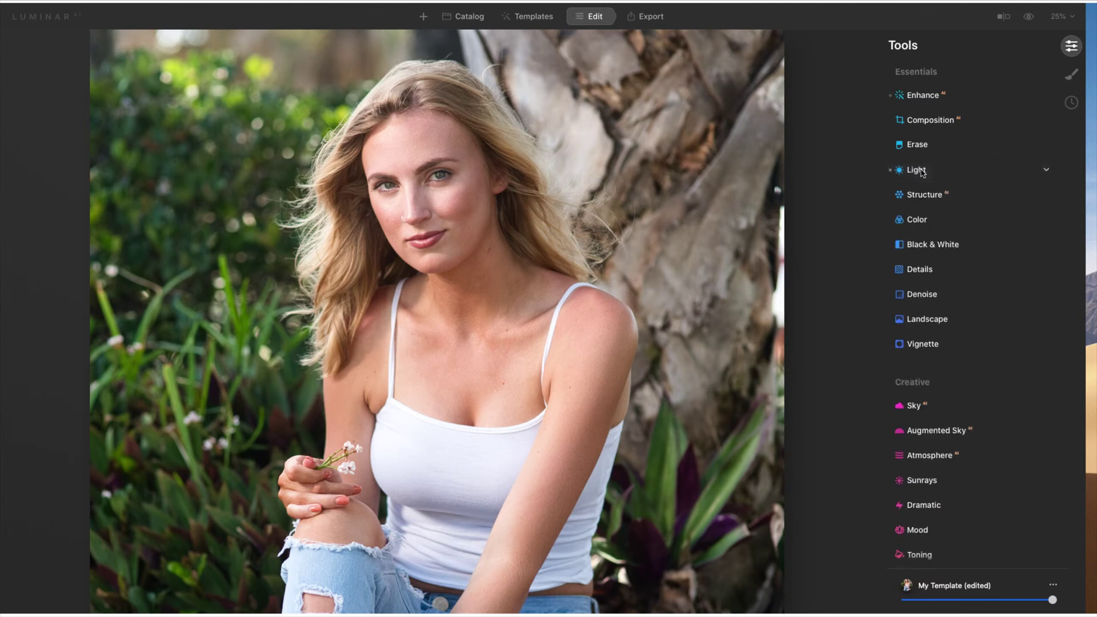
Brighten the woman's face slightly by setting the Face AI Face Light to 4
{"action": "scroll", "coordinate": [922, 171], "scroll_direction": "down", "scroll_amount": 8}
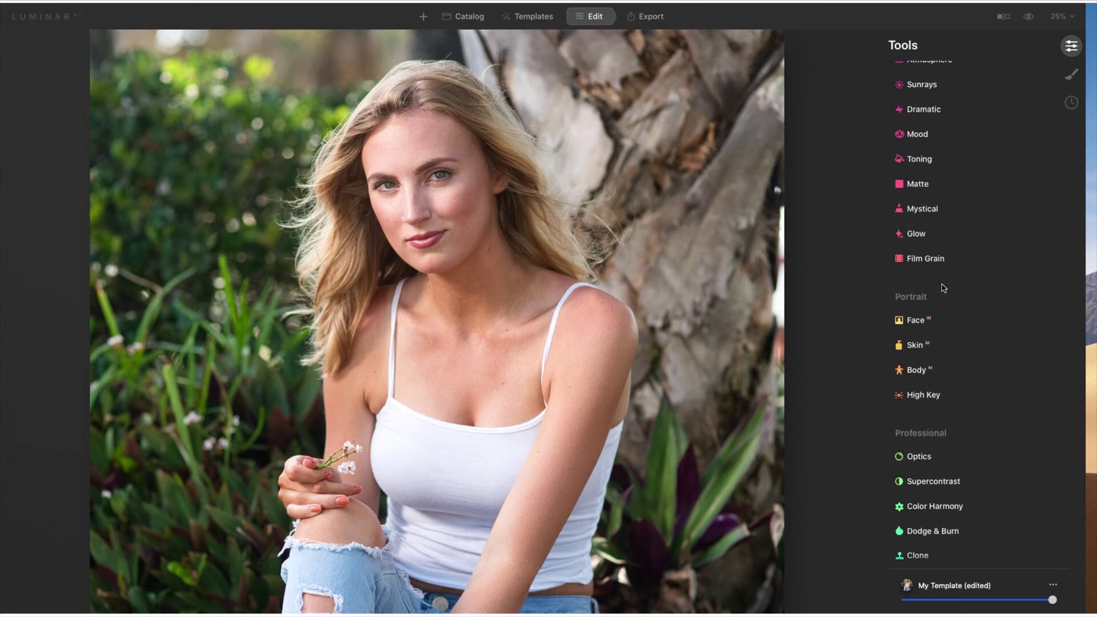
{"action": "left_click", "coordinate": [916, 323]}
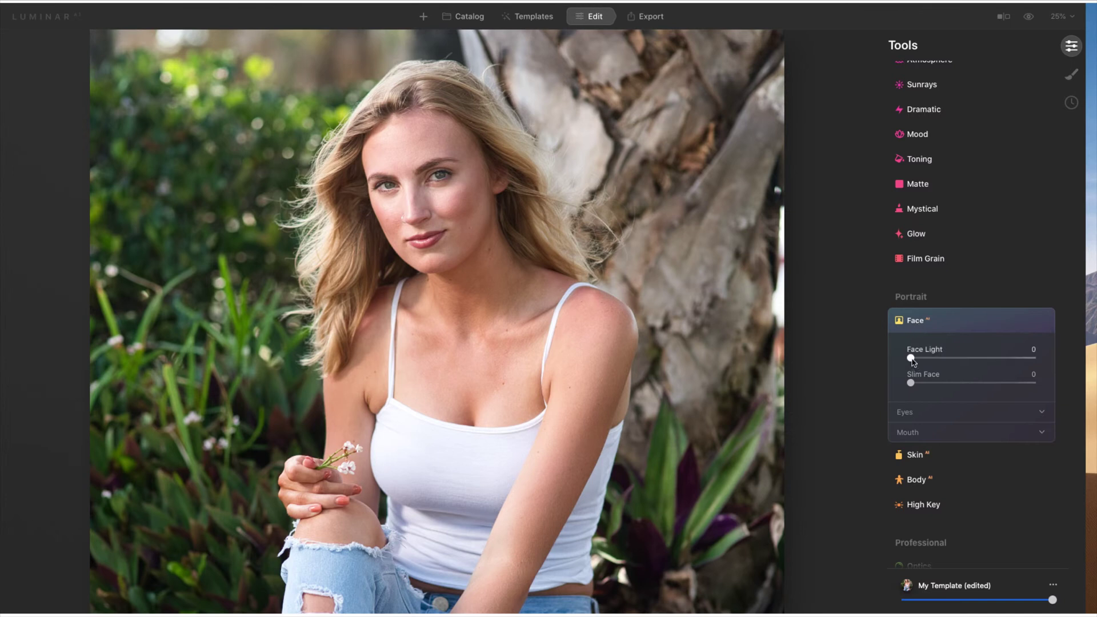
{"action": "left_click_drag", "start_coordinate": [913, 361], "coordinate": [918, 362]}
Retouch the eyes in Face AI with Eye Enhancer at 63 and Dark Circles Removal at 36
{"action": "left_click", "coordinate": [915, 417]}
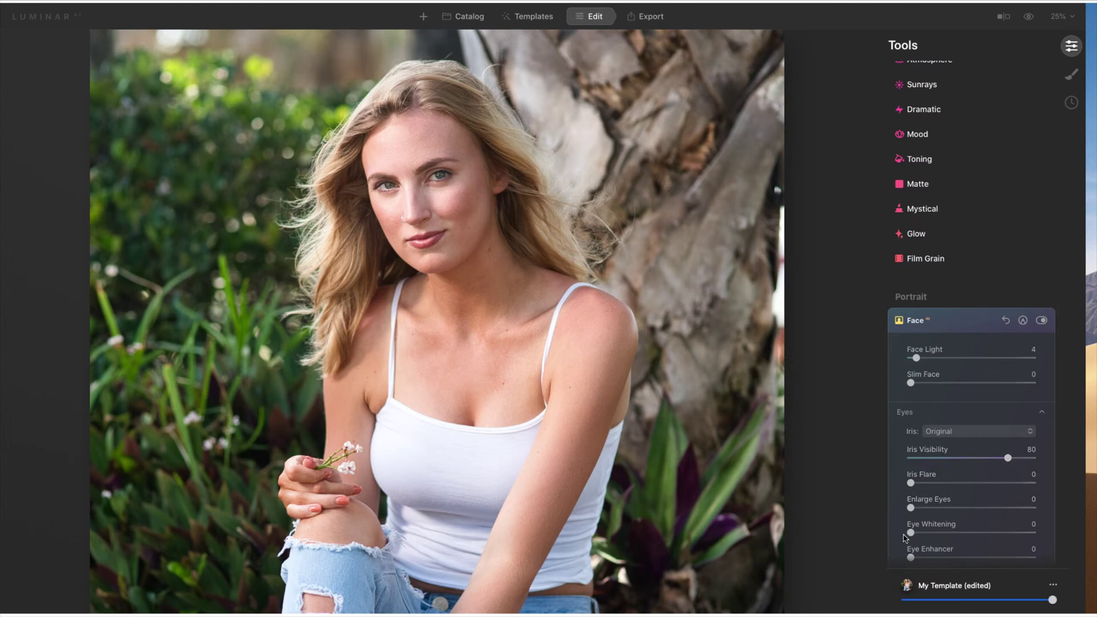
{"action": "scroll", "coordinate": [913, 534], "scroll_direction": "down", "scroll_amount": 2}
{"action": "scroll", "coordinate": [912, 538], "scroll_direction": "down", "scroll_amount": 5}
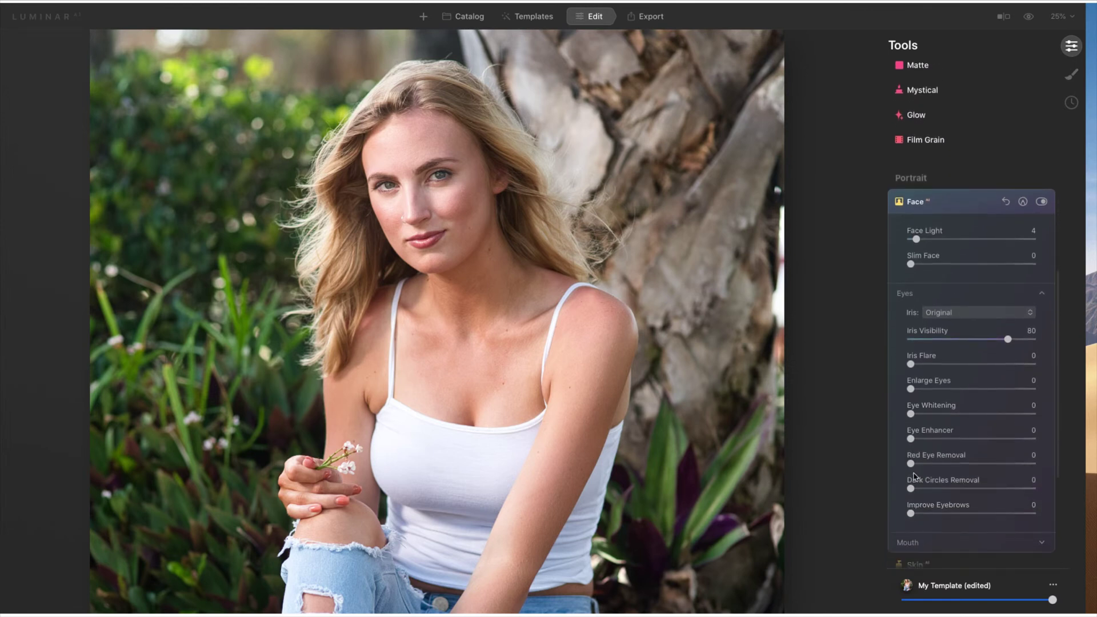
{"action": "left_click_drag", "start_coordinate": [912, 439], "coordinate": [988, 439]}
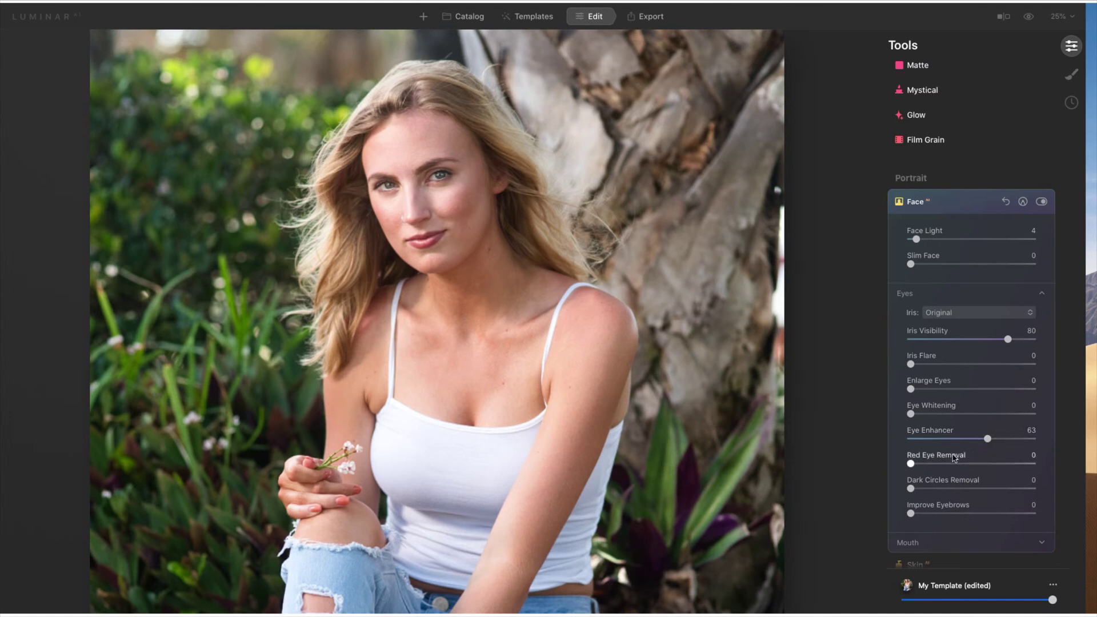
{"action": "left_click", "coordinate": [912, 490]}
{"action": "left_click_drag", "start_coordinate": [914, 493], "coordinate": [960, 498]}
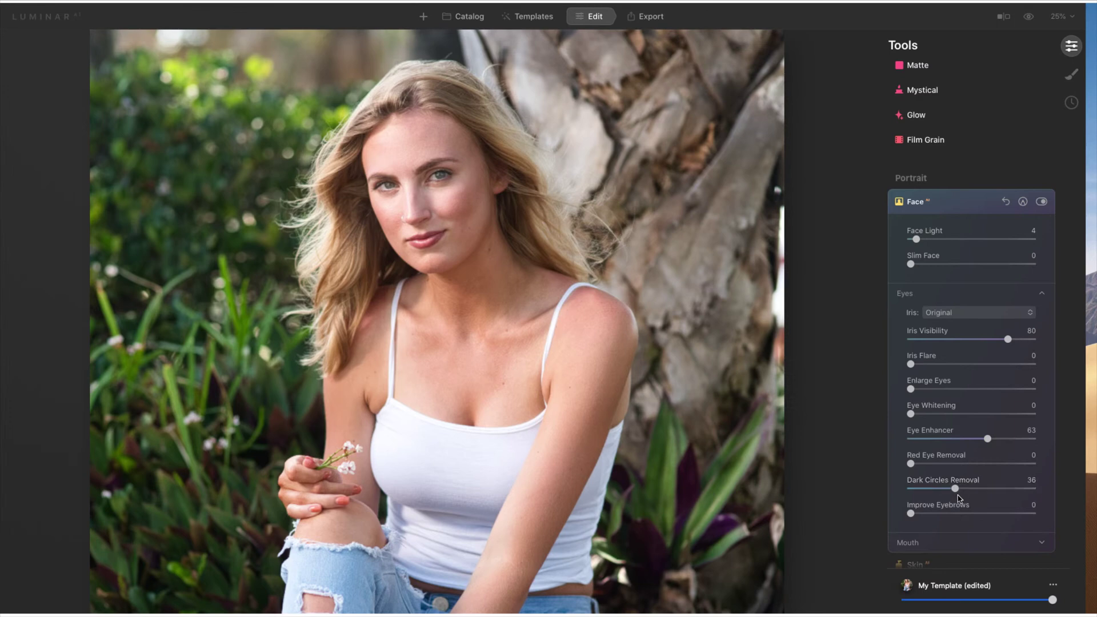
View the eyes at 100% zoom and set Improve Eyebrows to 16
{"action": "left_click", "coordinate": [426, 176]}
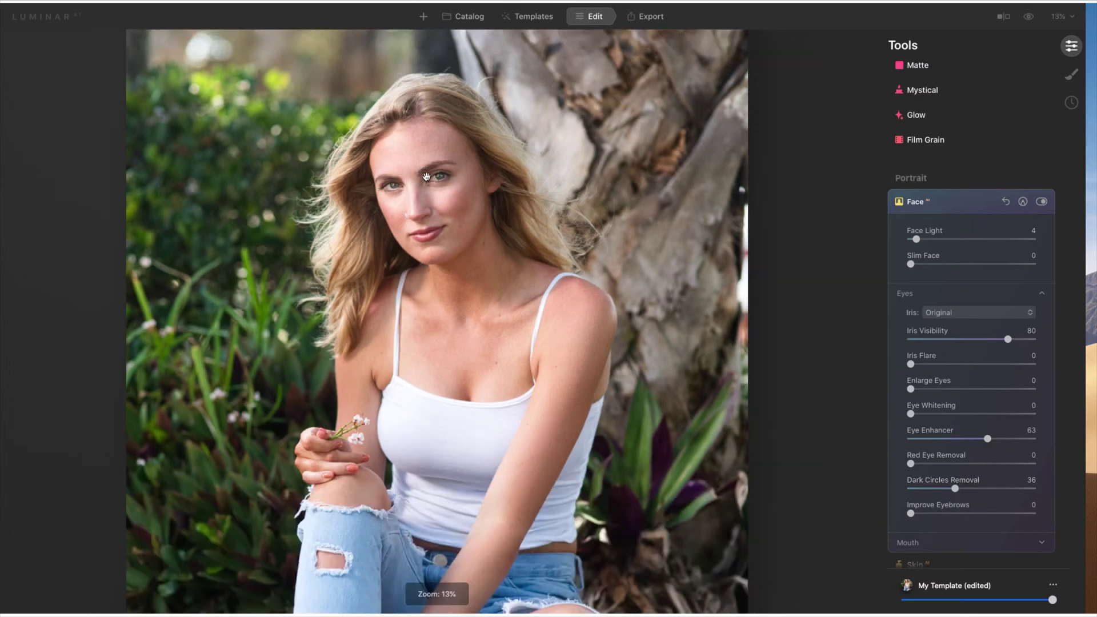
{"action": "left_click", "coordinate": [426, 176]}
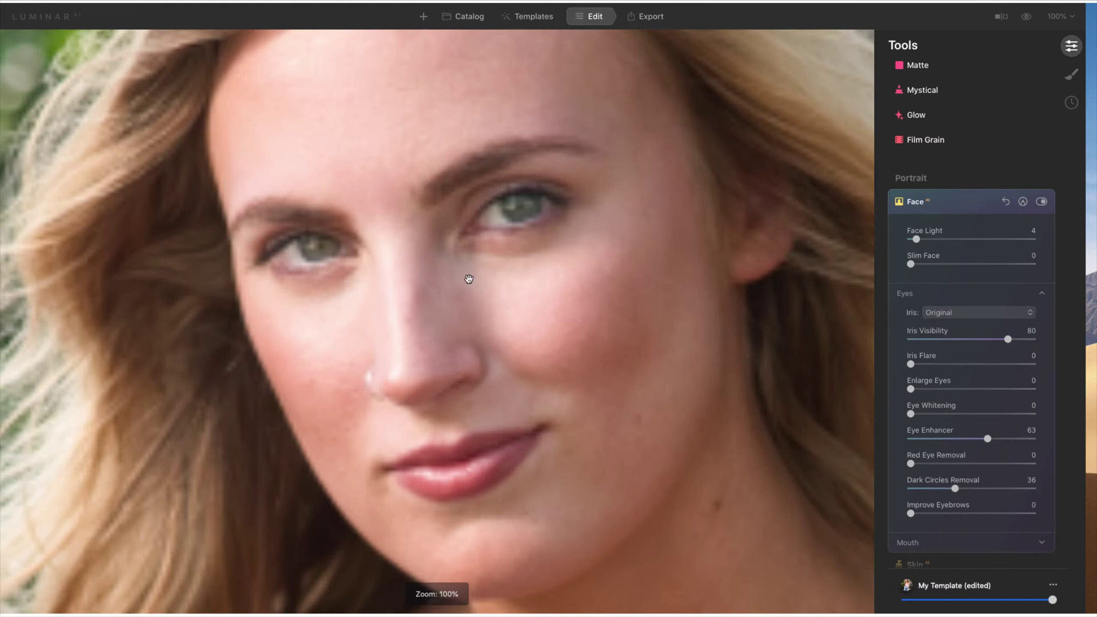
{"action": "left_click_drag", "start_coordinate": [466, 277], "coordinate": [463, 247]}
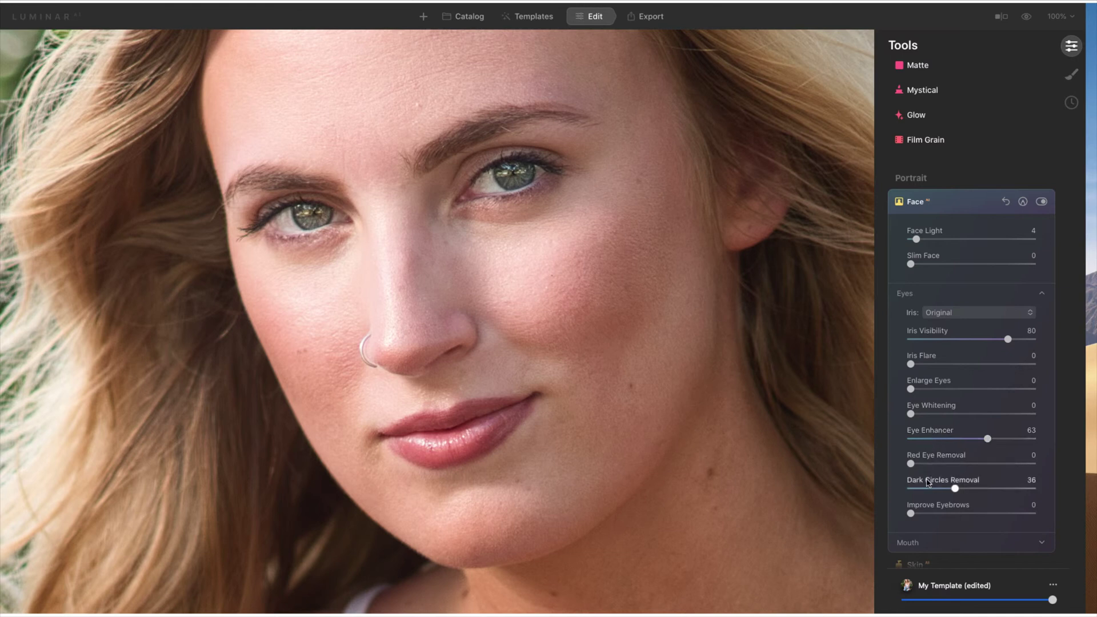
{"action": "left_click_drag", "start_coordinate": [912, 517], "coordinate": [930, 521]}
Retouch the mouth with Lips Saturation 20, Lips Redness 10, Lips Darkening 11 and Teeth Whitening 18
{"action": "left_click", "coordinate": [912, 547]}
{"action": "scroll", "coordinate": [917, 514], "scroll_direction": "down", "scroll_amount": 5}
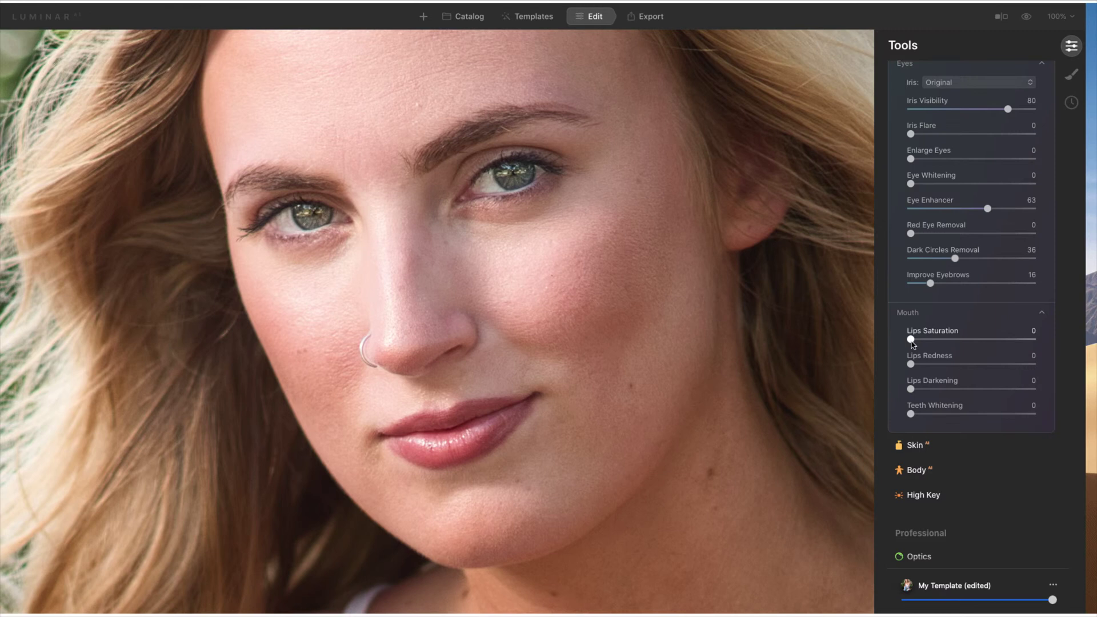
{"action": "left_click_drag", "start_coordinate": [913, 342], "coordinate": [937, 424]}
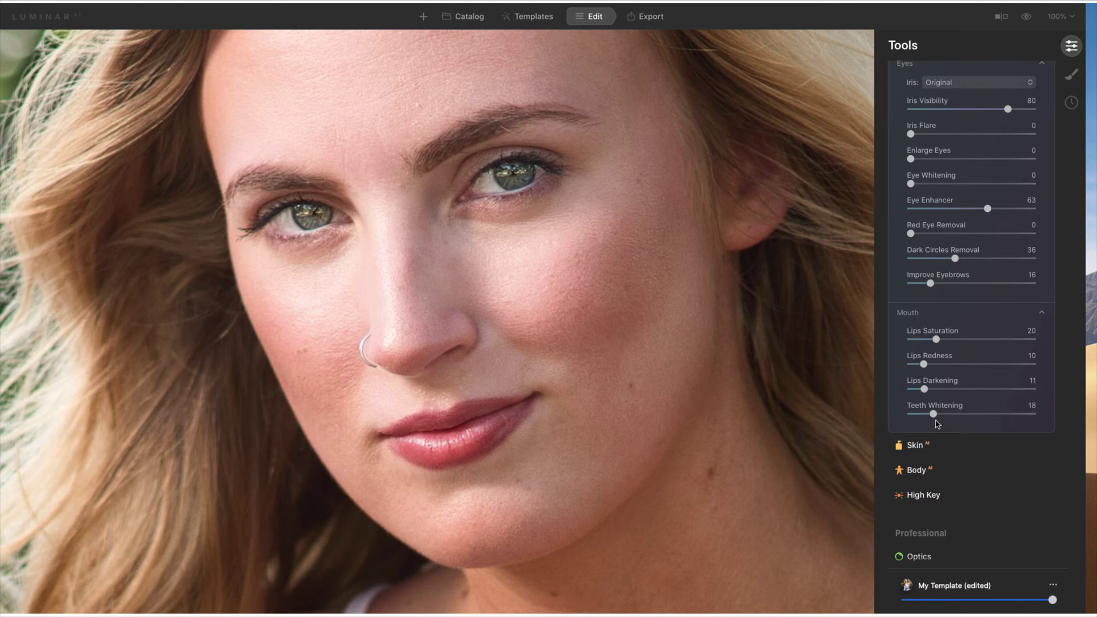
In Skin AI, undo a trial increase of Amount and apply a slight Shine Removal instead
{"action": "left_click", "coordinate": [915, 445]}
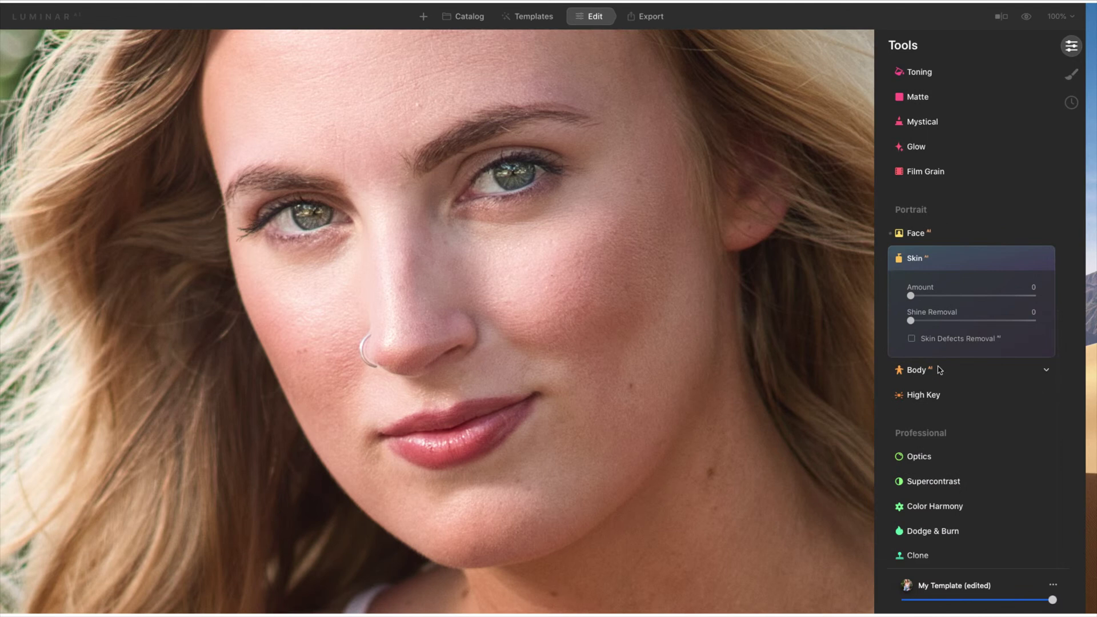
{"action": "left_click_drag", "start_coordinate": [911, 296], "coordinate": [947, 301]}
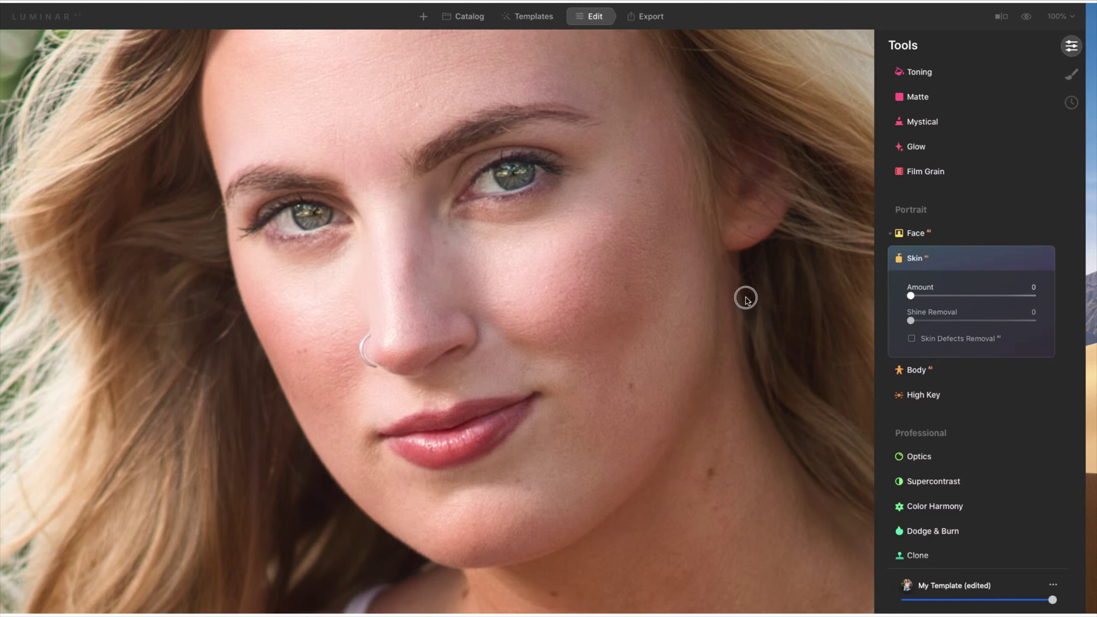
{"action": "key", "text": "ctrl+z"}
{"action": "left_click_drag", "start_coordinate": [725, 299], "coordinate": [749, 326]}
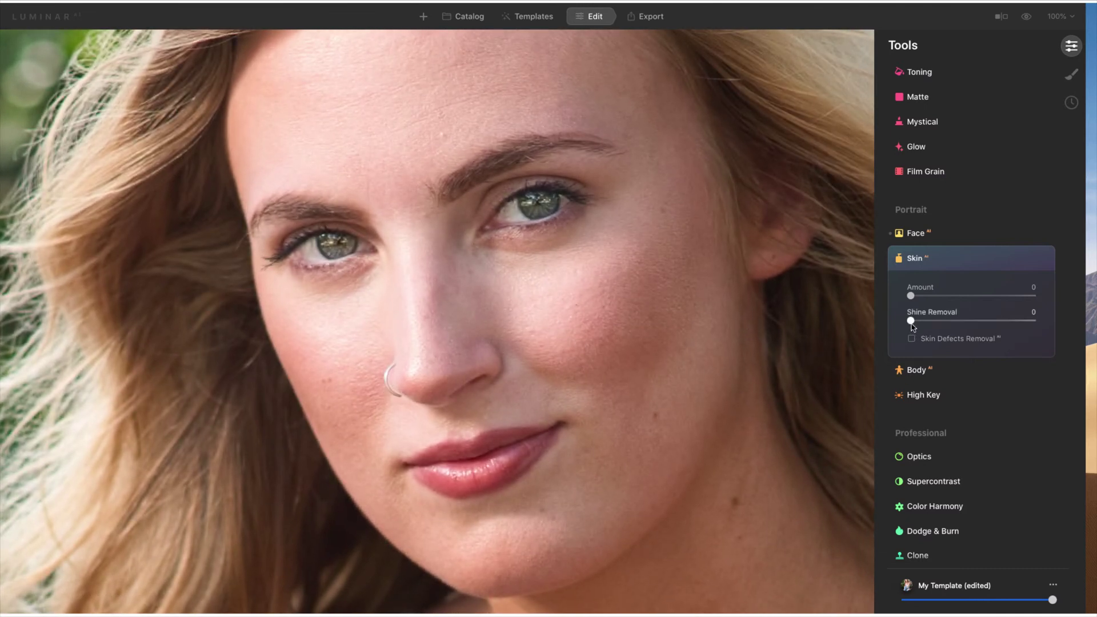
{"action": "left_click_drag", "start_coordinate": [911, 320], "coordinate": [926, 327]}
{"action": "left_click", "coordinate": [919, 267]}
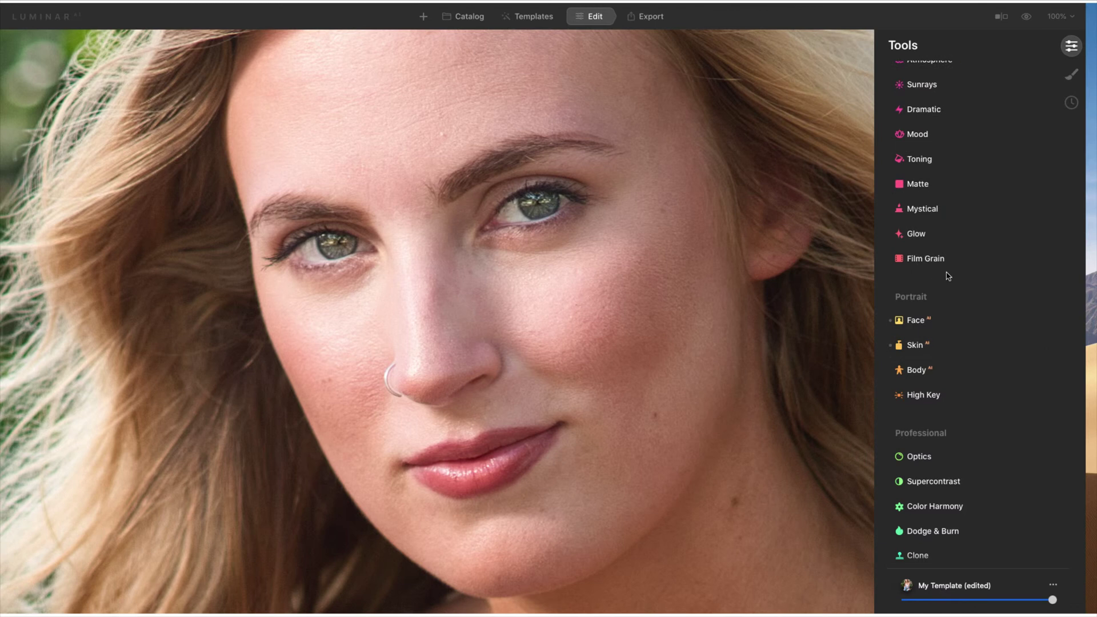
{"action": "scroll", "coordinate": [947, 276], "scroll_direction": "up", "scroll_amount": 2}
{"action": "scroll", "coordinate": [947, 276], "scroll_direction": "up", "scroll_amount": 2}
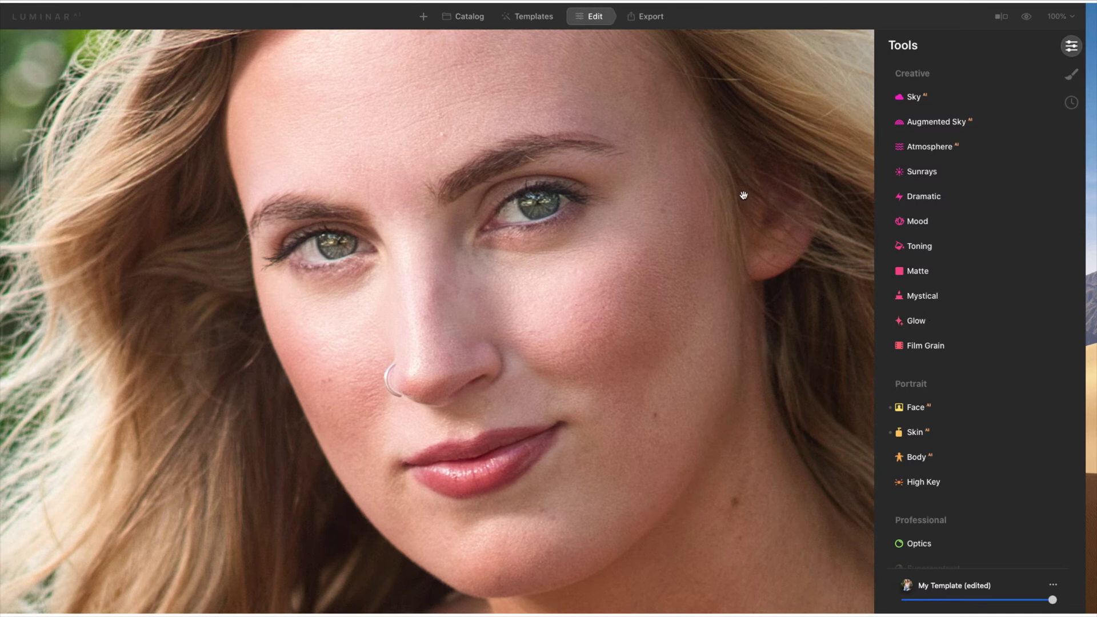
Compare the retouch with the original, then enhance Details with Small Details 6, Medium Details 17 and a slight Large Details adjustment
{"action": "left_click", "coordinate": [1026, 17]}
{"action": "scroll", "coordinate": [989, 458], "scroll_direction": "up", "scroll_amount": 10}
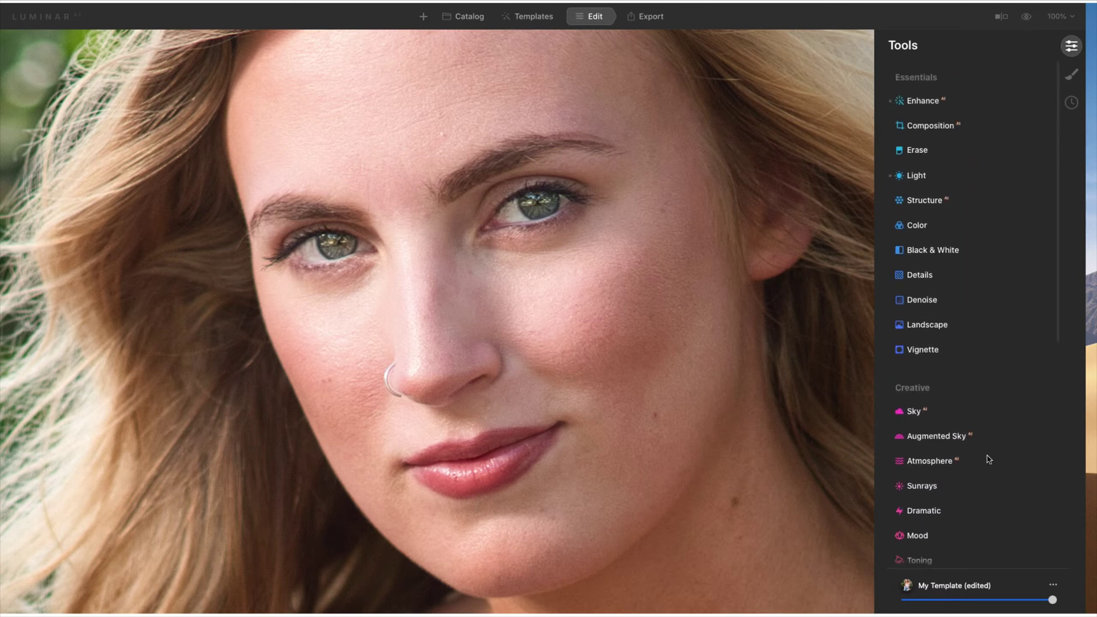
{"action": "left_click", "coordinate": [927, 273]}
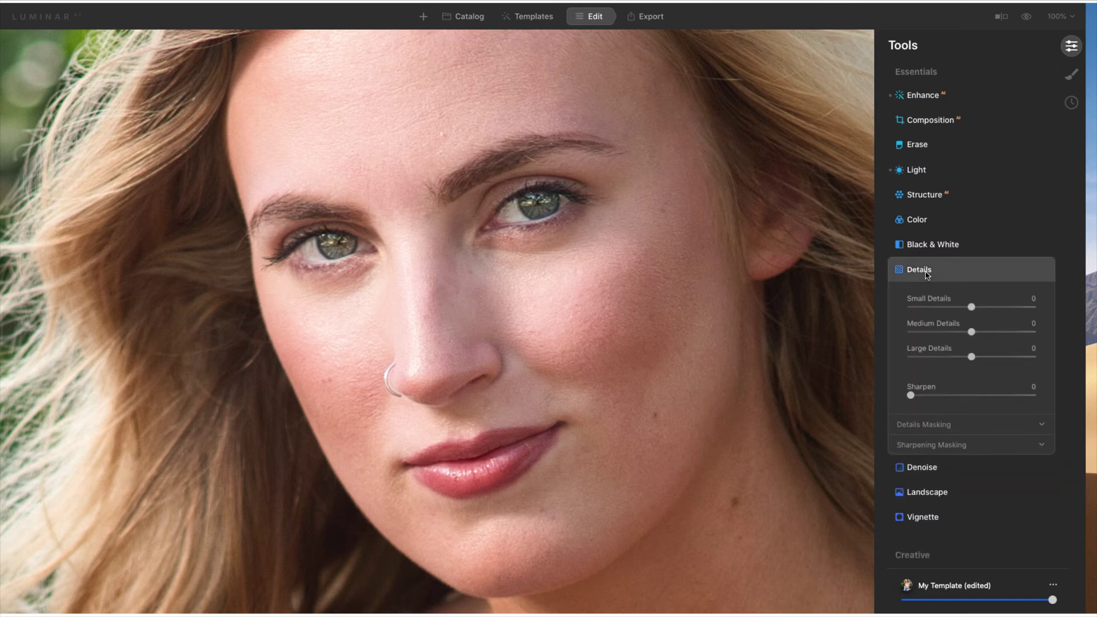
{"action": "key", "text": "super+0"}
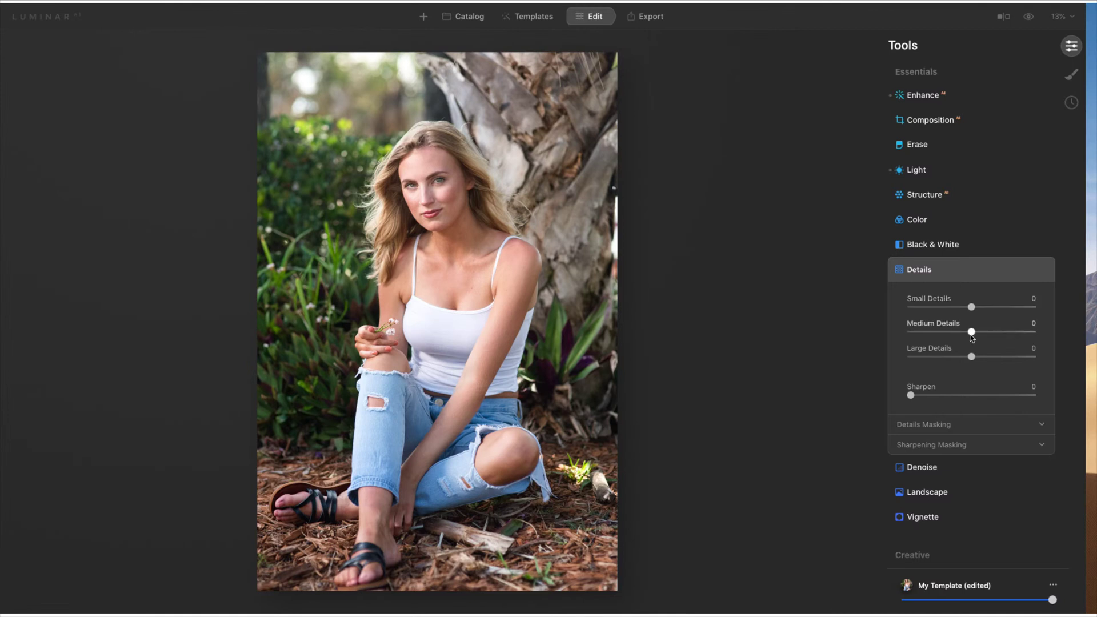
{"action": "left_click_drag", "start_coordinate": [971, 337], "coordinate": [976, 308]}
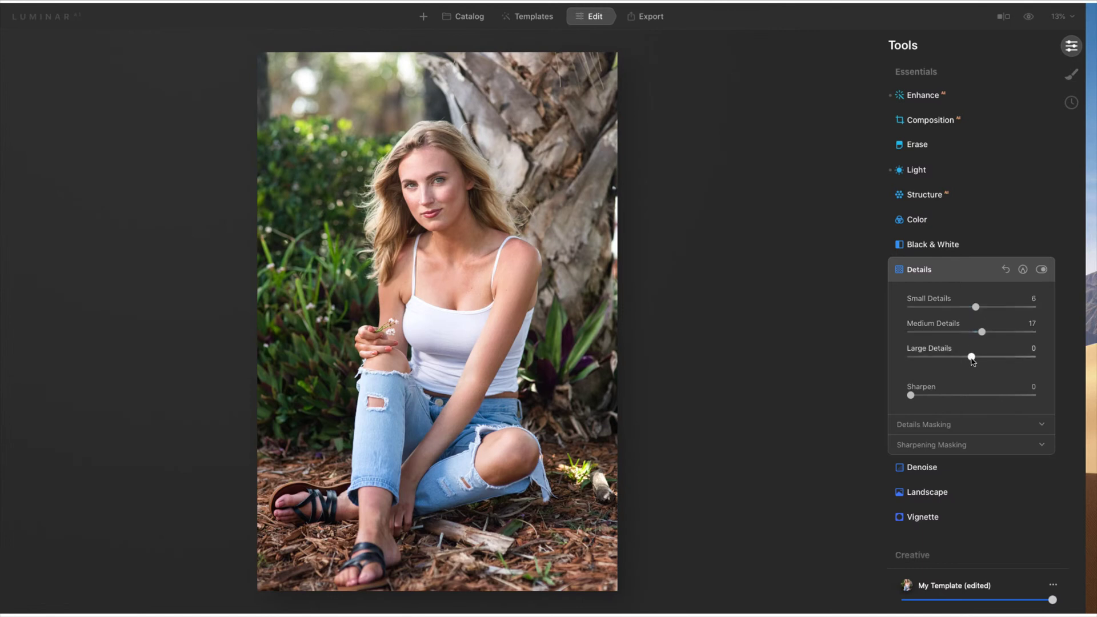
{"action": "left_click_drag", "start_coordinate": [971, 357], "coordinate": [989, 337]}
{"action": "left_click_drag", "start_coordinate": [989, 337], "coordinate": [988, 338]}
Set the Structure AI Amount to 12 and check the face at 100% zoom
{"action": "left_click", "coordinate": [923, 195]}
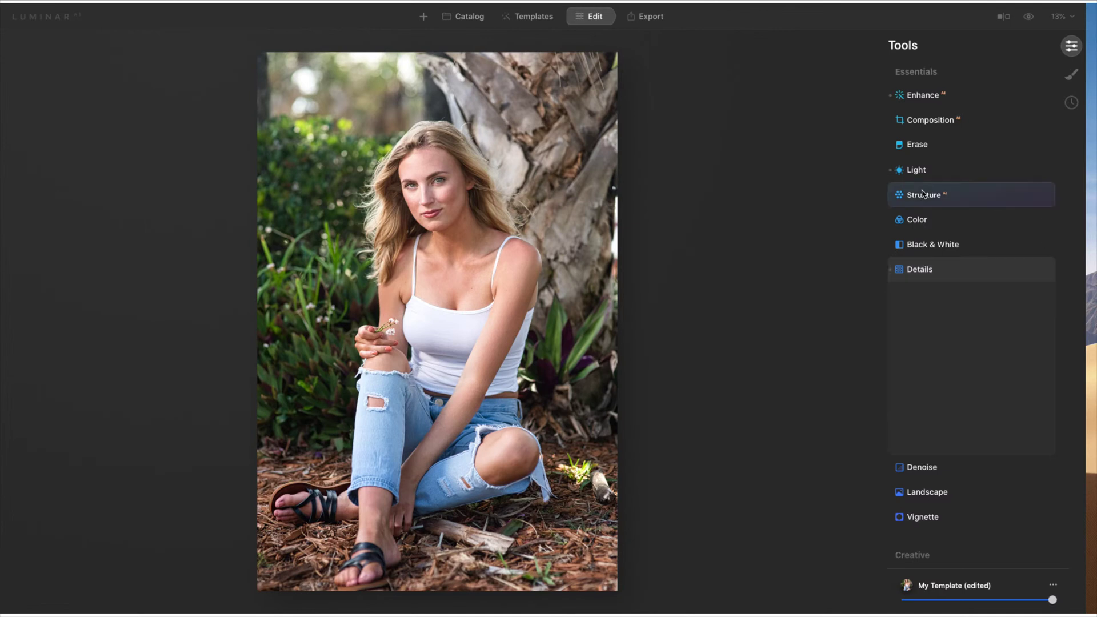
{"action": "left_click_drag", "start_coordinate": [971, 232], "coordinate": [979, 237]}
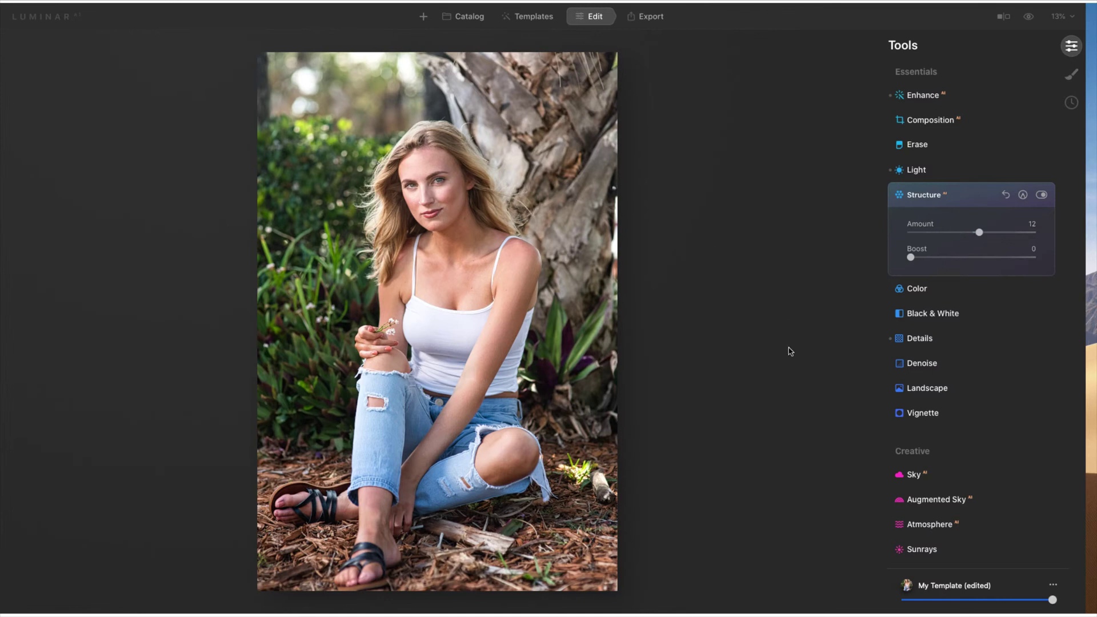
{"action": "scroll", "coordinate": [890, 414], "scroll_direction": "down", "scroll_amount": 1}
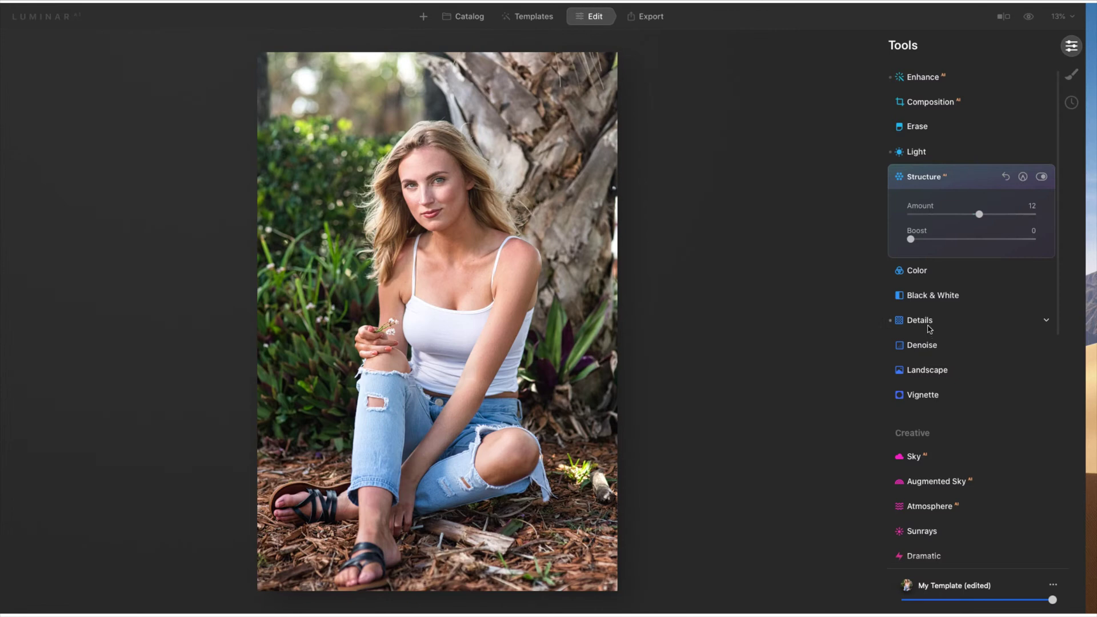
{"action": "left_click", "coordinate": [426, 170]}
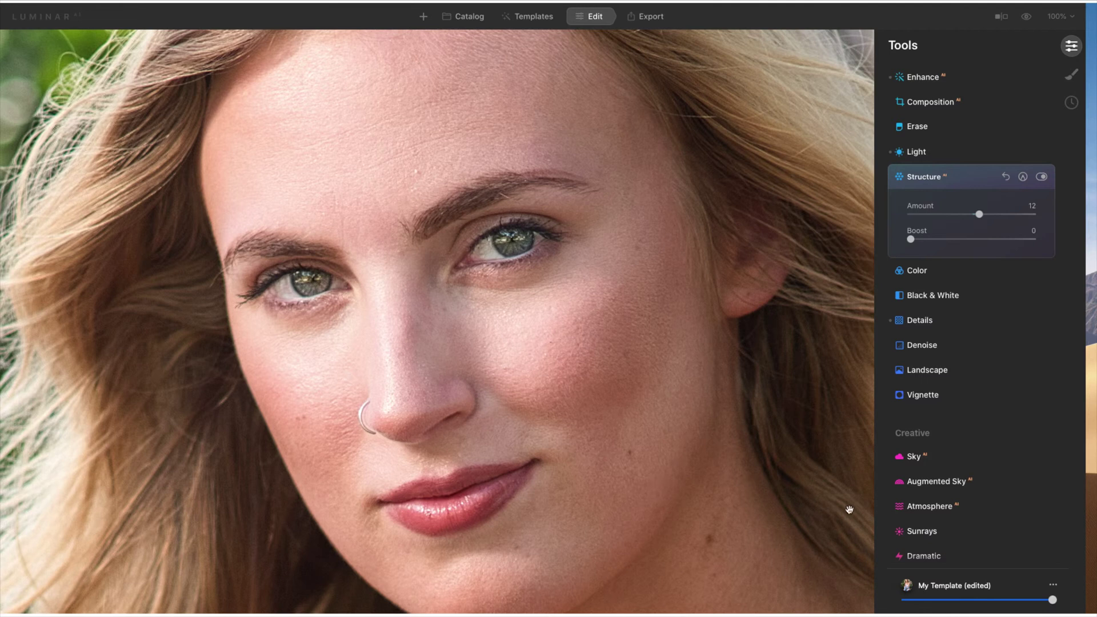
Save the current adjustments as a template and show the list of own templates
{"action": "left_click", "coordinate": [1053, 587]}
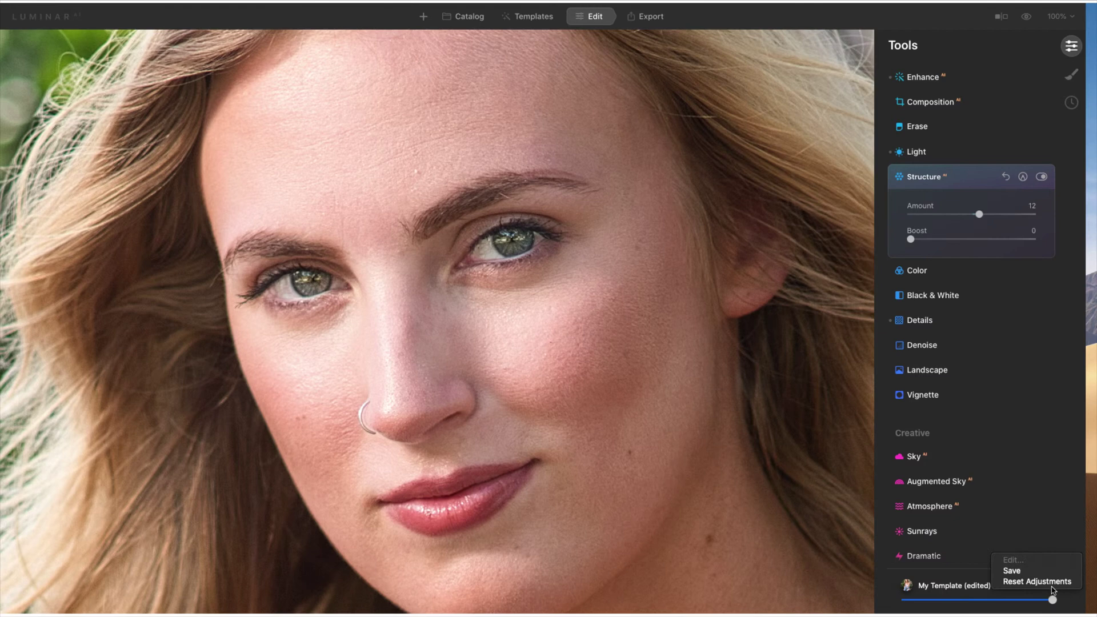
{"action": "left_click", "coordinate": [1045, 572]}
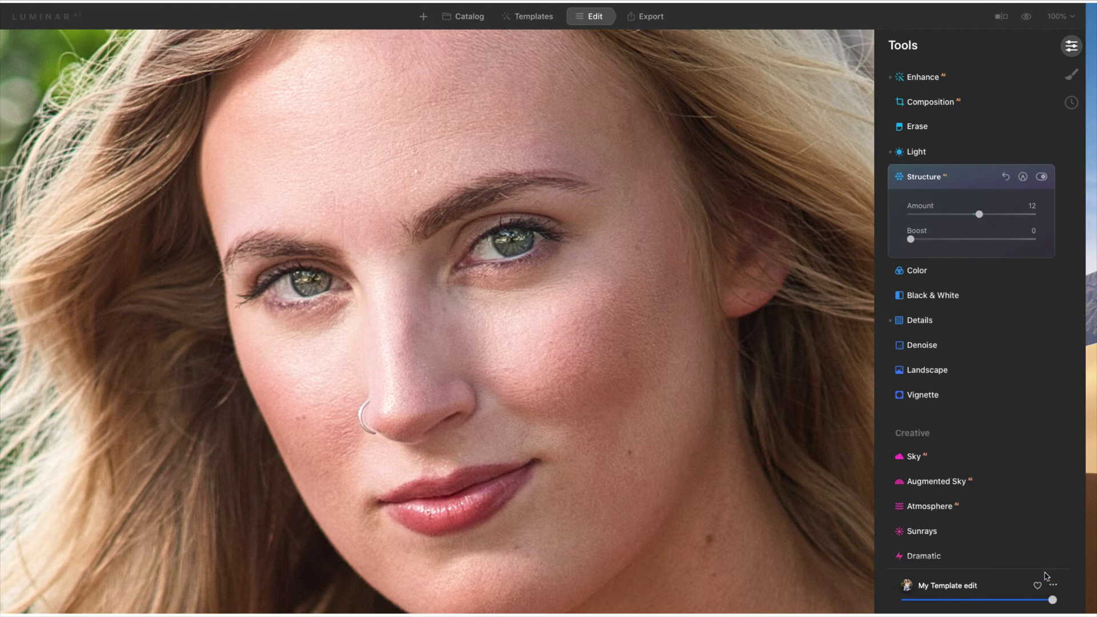
{"action": "left_click", "coordinate": [541, 23]}
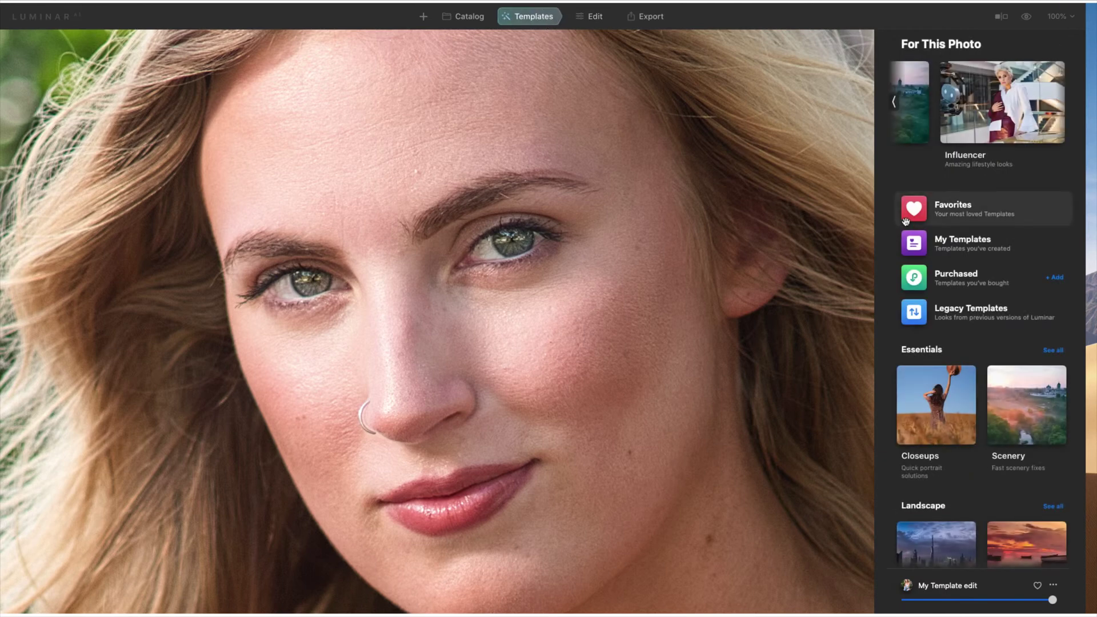
{"action": "left_click", "coordinate": [938, 249]}
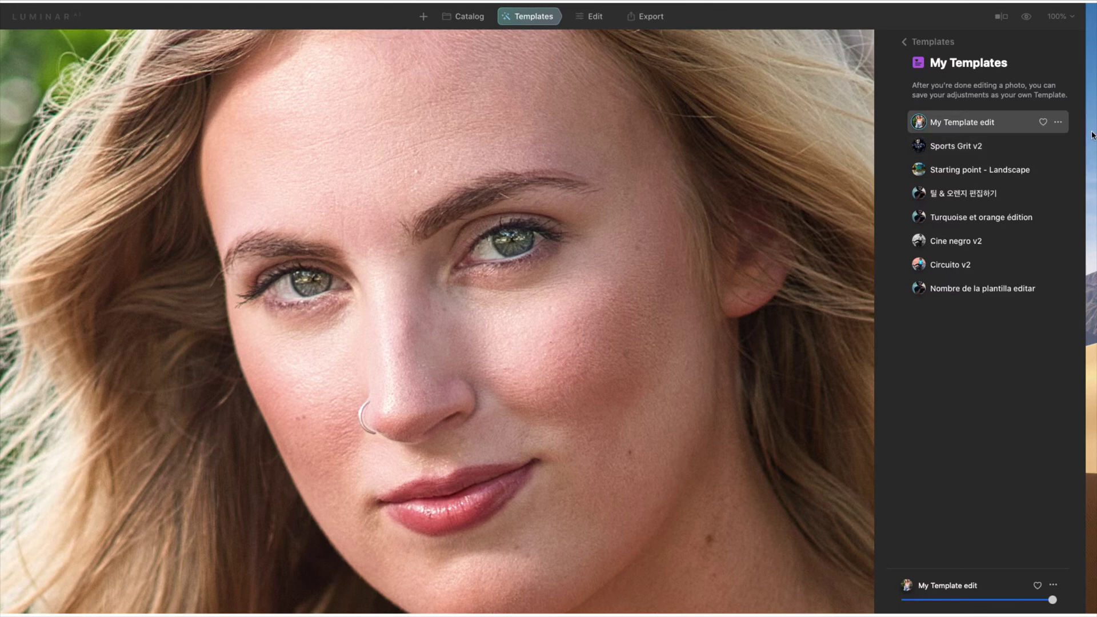
Rename the newly saved template as SP-Female Portrait
{"action": "left_click", "coordinate": [1060, 126]}
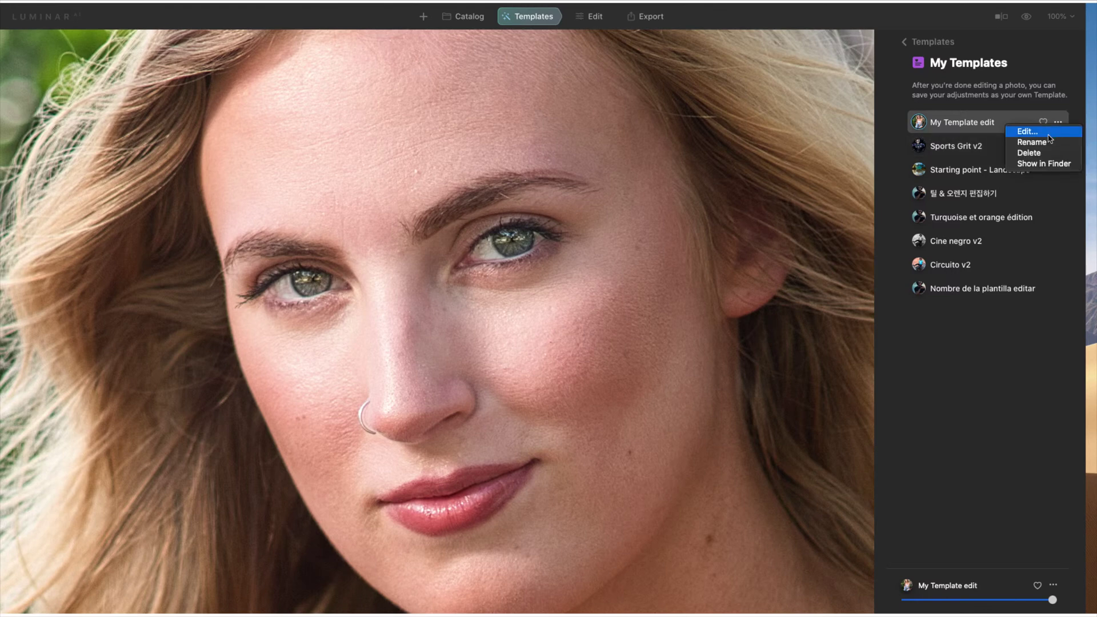
{"action": "left_click", "coordinate": [1048, 144]}
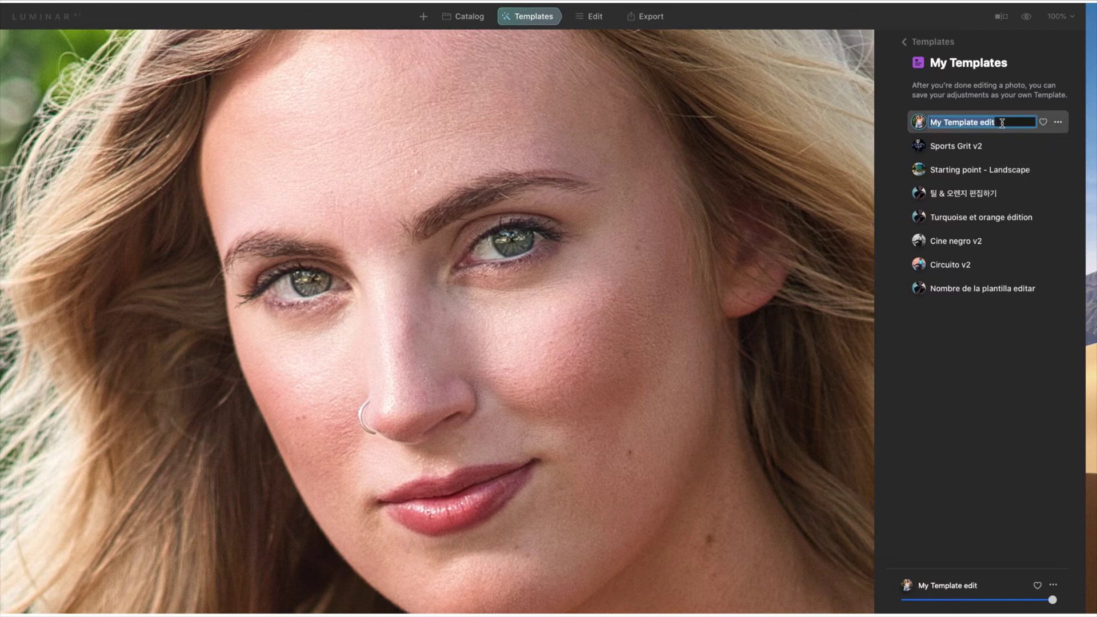
{"action": "left_click", "coordinate": [1000, 122]}
{"action": "left_click_drag", "start_coordinate": [1000, 122], "coordinate": [917, 122]}
{"action": "type", "text": "S"}
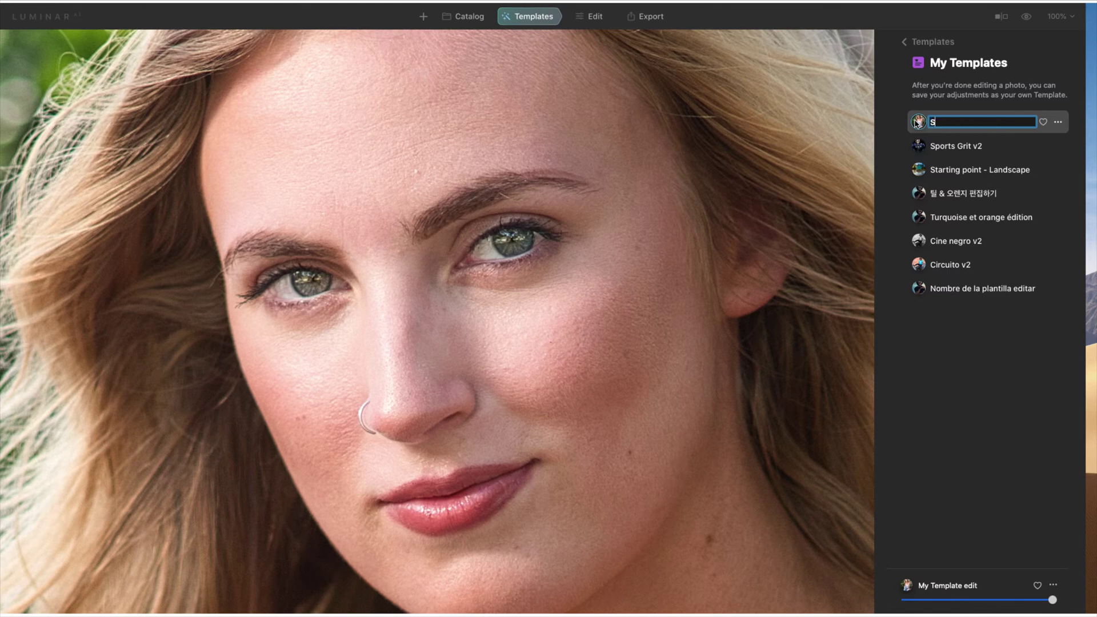
{"action": "type", "text": "P-Female"}
{"action": "type", "text": "Portrait"}
{"action": "key", "text": "Return"}
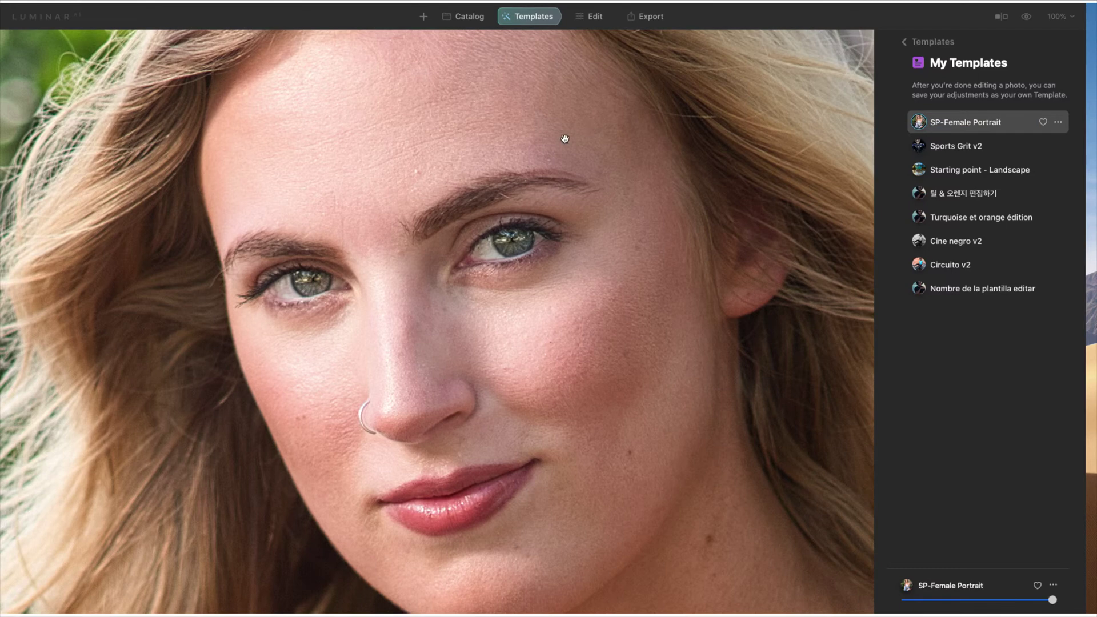
Fit the whole photo in view and revert its adjustments to the original
{"action": "left_click", "coordinate": [521, 165]}
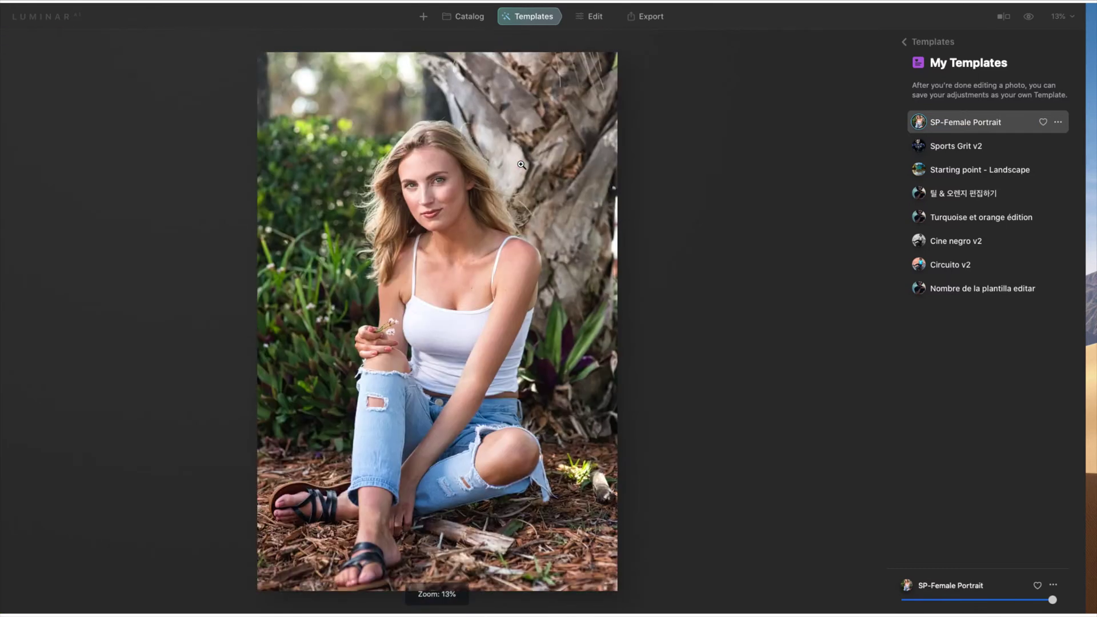
{"action": "right_click", "coordinate": [522, 165]}
{"action": "mouse_move", "coordinate": [562, 204]}
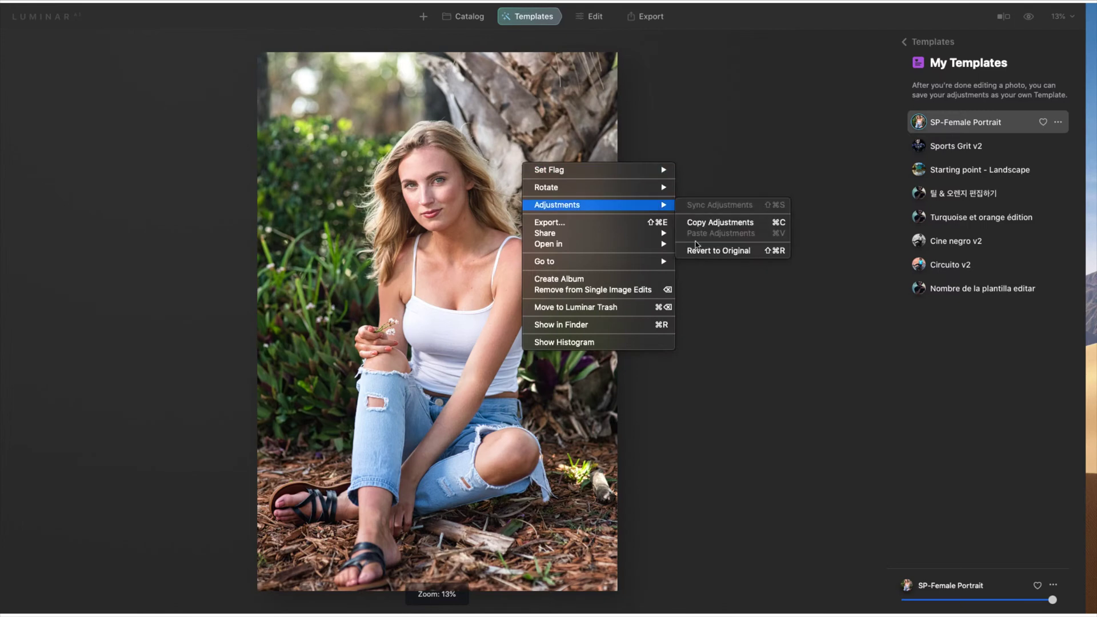
{"action": "left_click", "coordinate": [711, 252]}
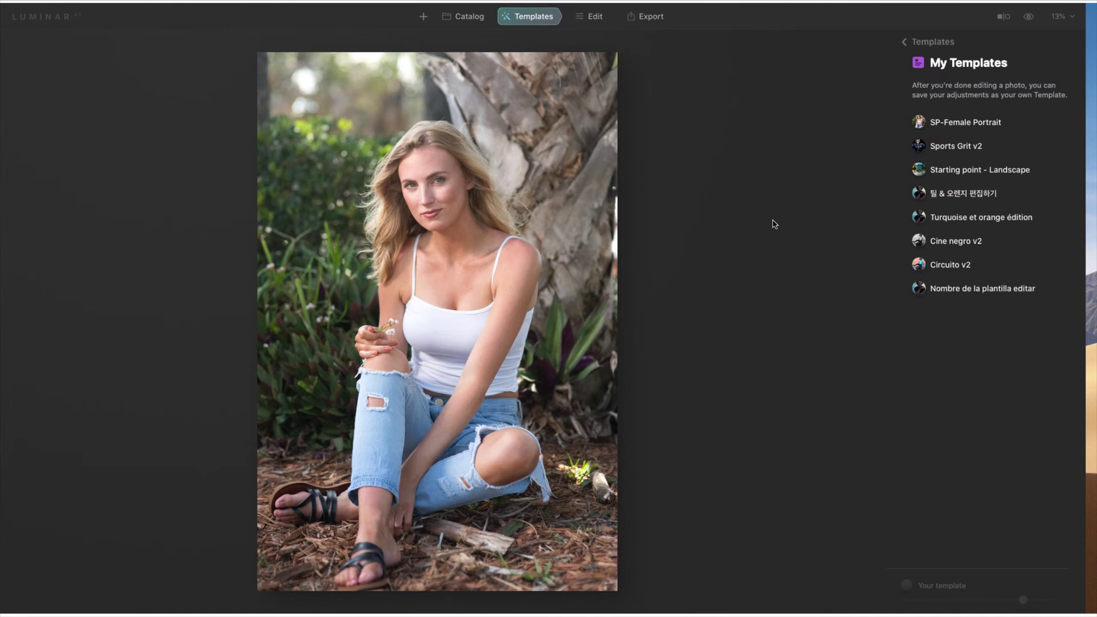
Apply the SP-Female Portrait template, compare the photo with its original and check the face at 100% zoom
{"action": "left_click", "coordinate": [954, 130]}
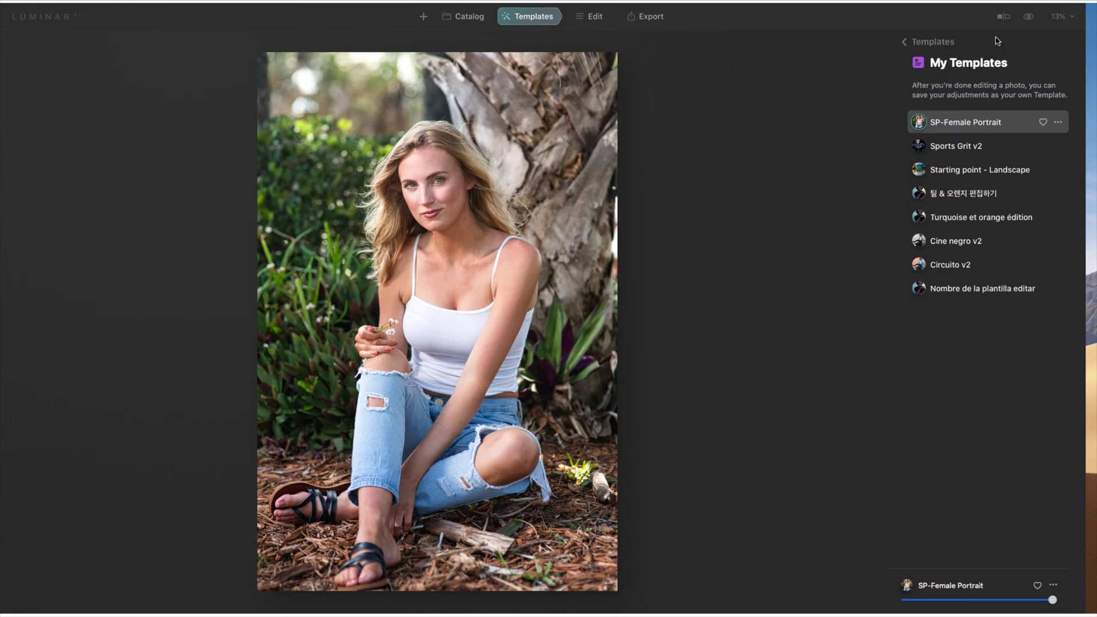
{"action": "left_click", "coordinate": [1029, 17]}
{"action": "left_click", "coordinate": [1028, 19]}
{"action": "left_click", "coordinate": [460, 193]}
{"action": "left_click_drag", "start_coordinate": [461, 192], "coordinate": [608, 286]}
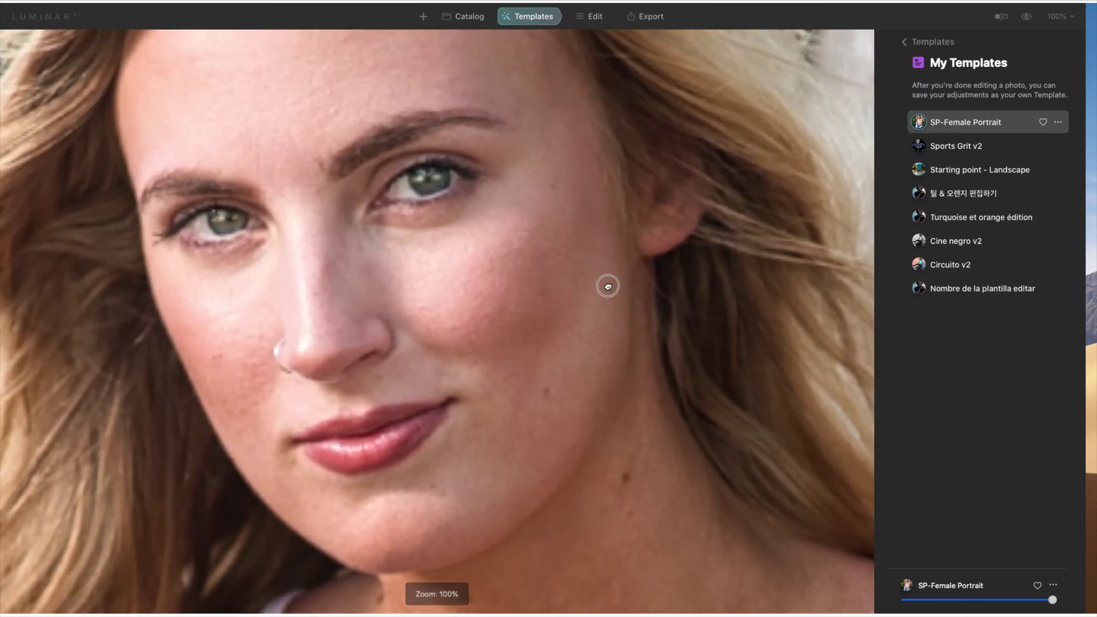
Return to the editing tools and view the portrait at 25% zoom, framed on the woman's upper body
{"action": "left_click", "coordinate": [597, 18]}
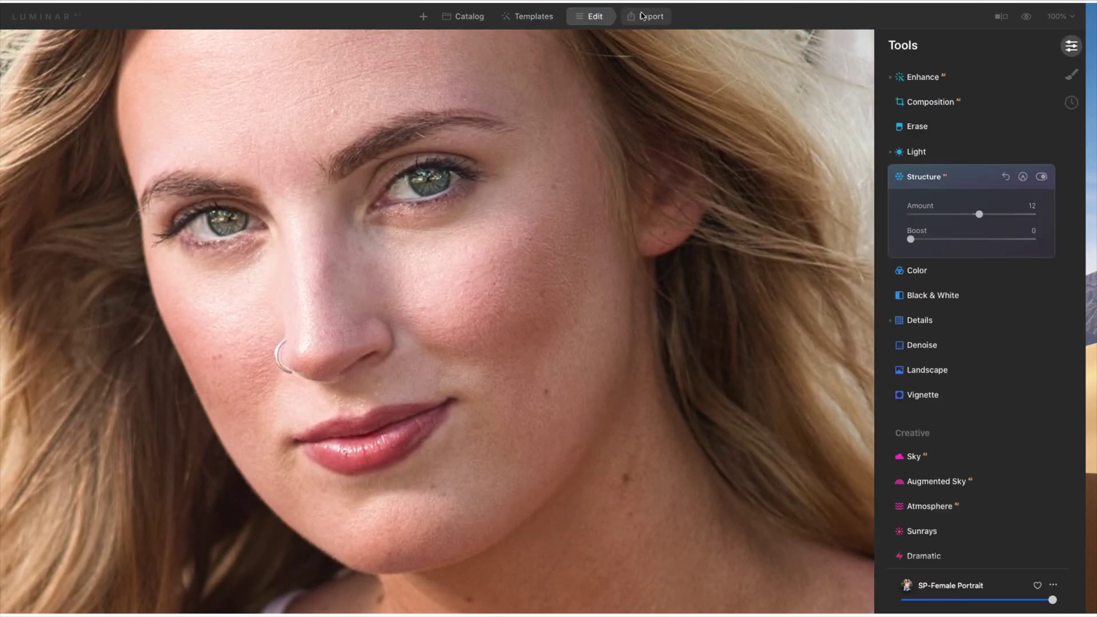
{"action": "left_click", "coordinate": [1061, 18]}
{"action": "left_click", "coordinate": [1043, 67]}
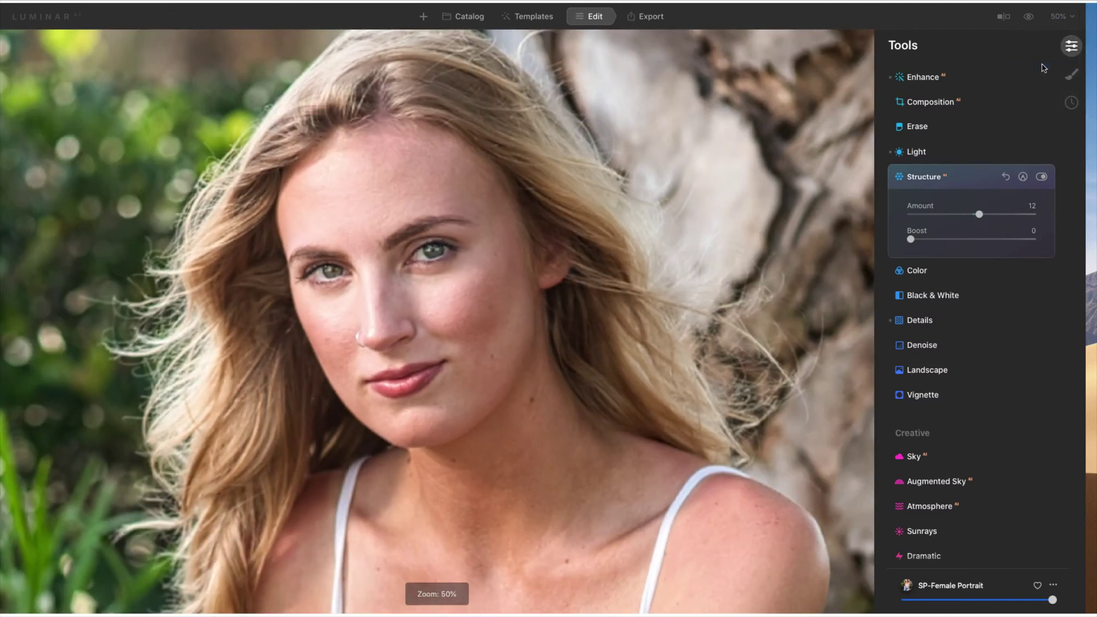
{"action": "left_click", "coordinate": [1061, 17]}
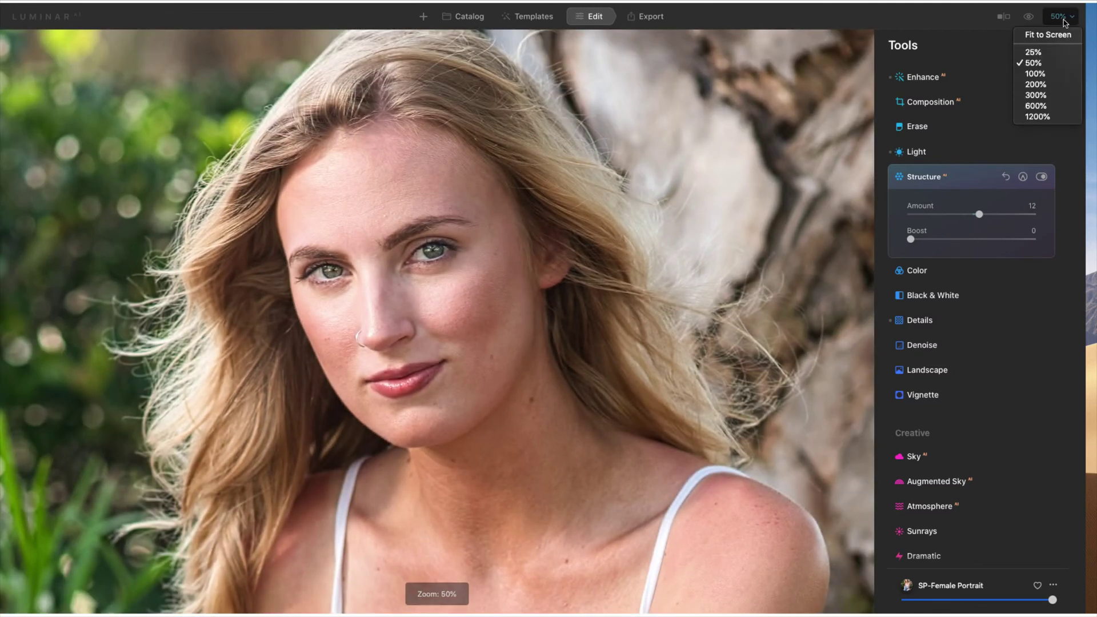
{"action": "left_click", "coordinate": [1047, 55]}
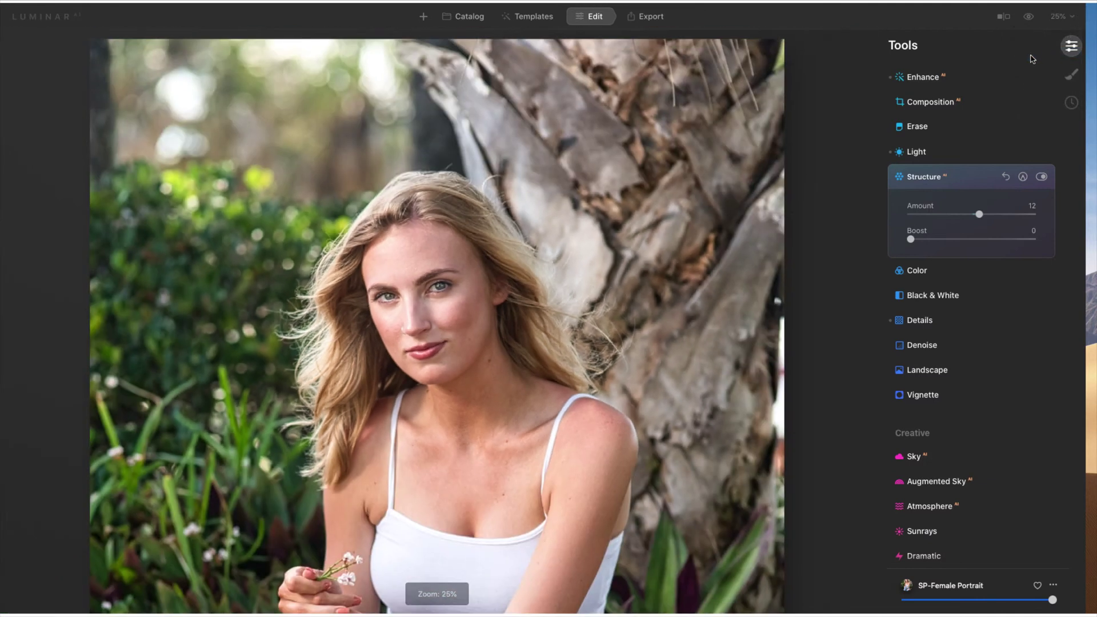
{"action": "right_click", "coordinate": [506, 403]}
{"action": "left_click", "coordinate": [478, 379]}
{"action": "left_click_drag", "start_coordinate": [475, 375], "coordinate": [455, 248]}
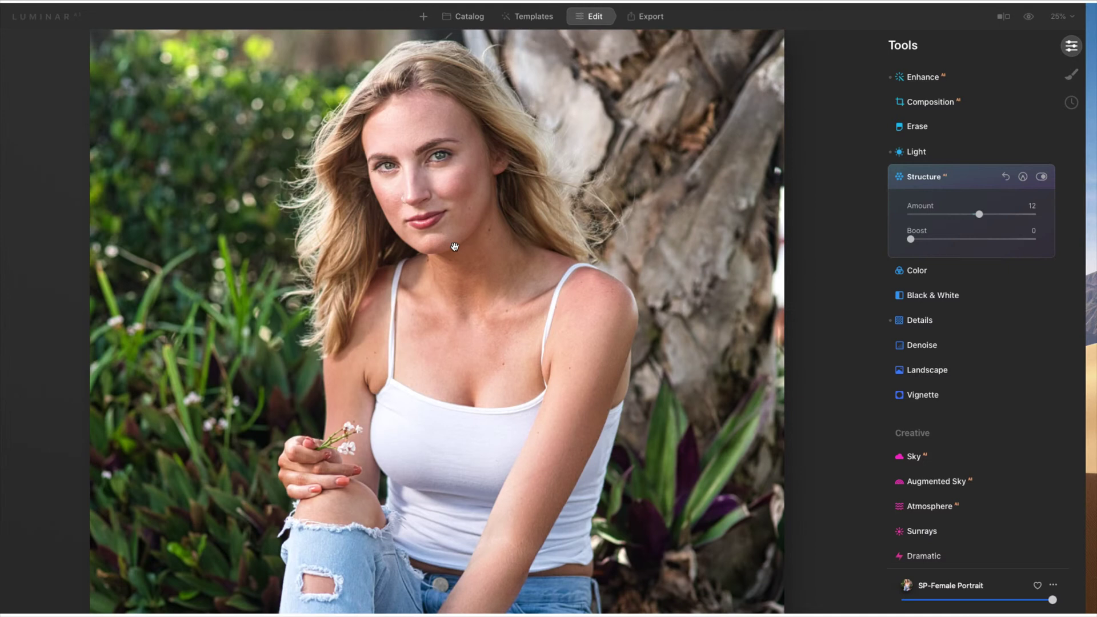
Add a Glow of type Orton Effect with an Amount of 21
{"action": "left_click", "coordinate": [927, 184]}
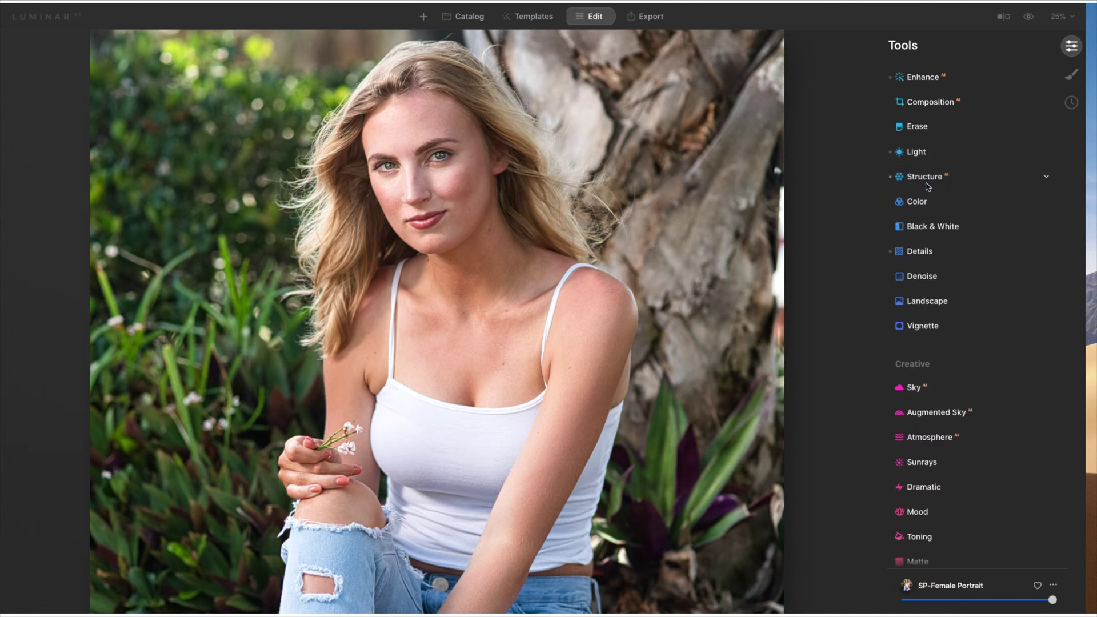
{"action": "scroll", "coordinate": [929, 186], "scroll_direction": "down", "scroll_amount": 5}
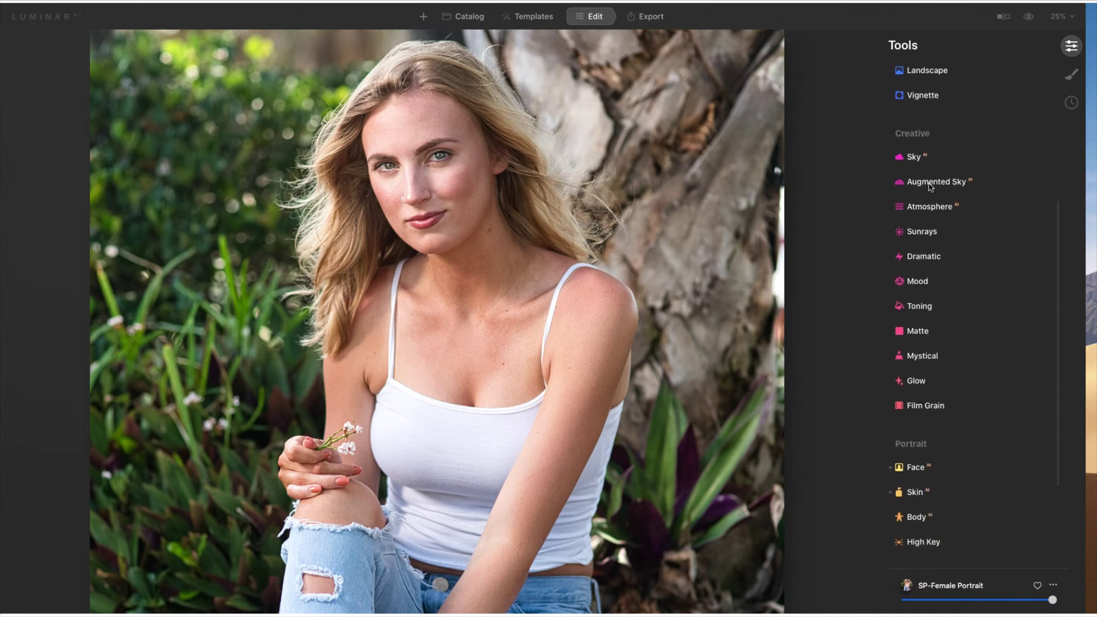
{"action": "scroll", "coordinate": [931, 186], "scroll_direction": "down", "scroll_amount": 3}
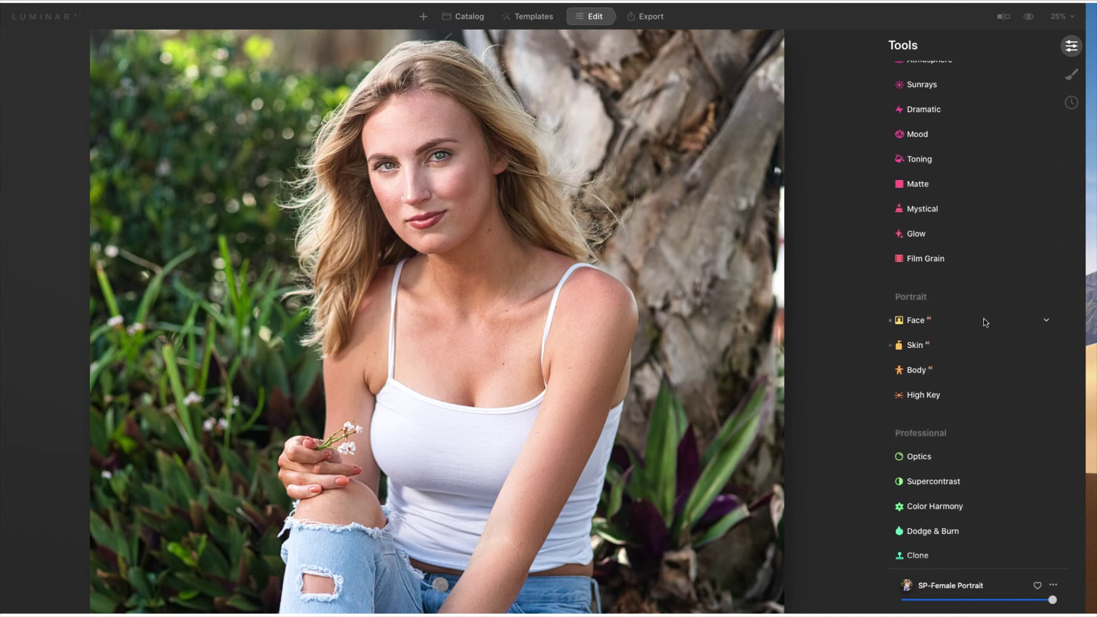
{"action": "left_click", "coordinate": [920, 239]}
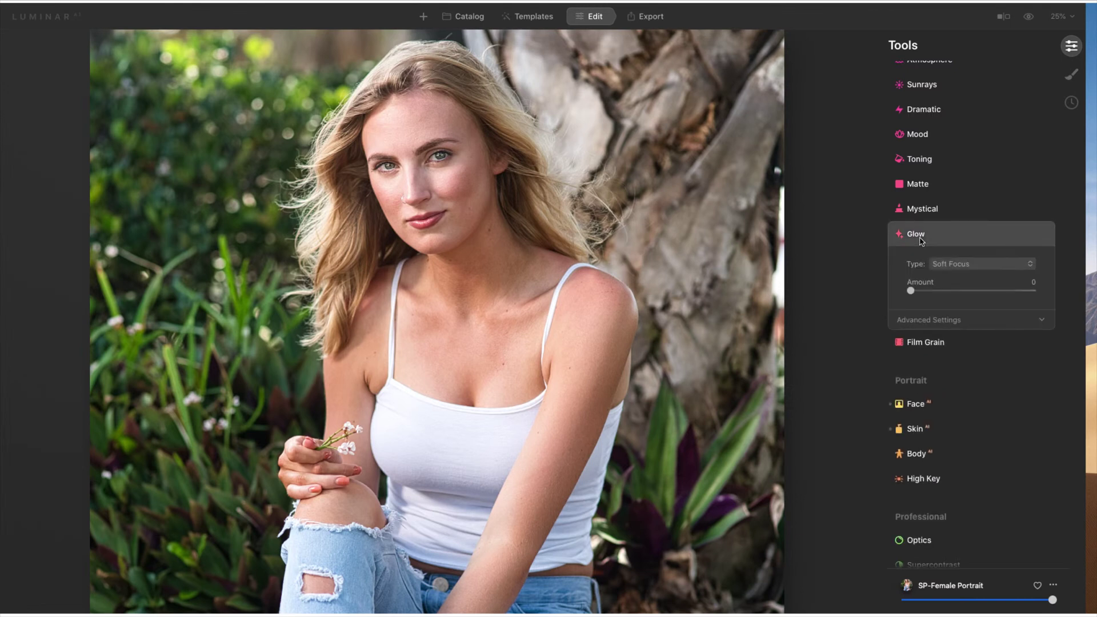
{"action": "left_click", "coordinate": [971, 265]}
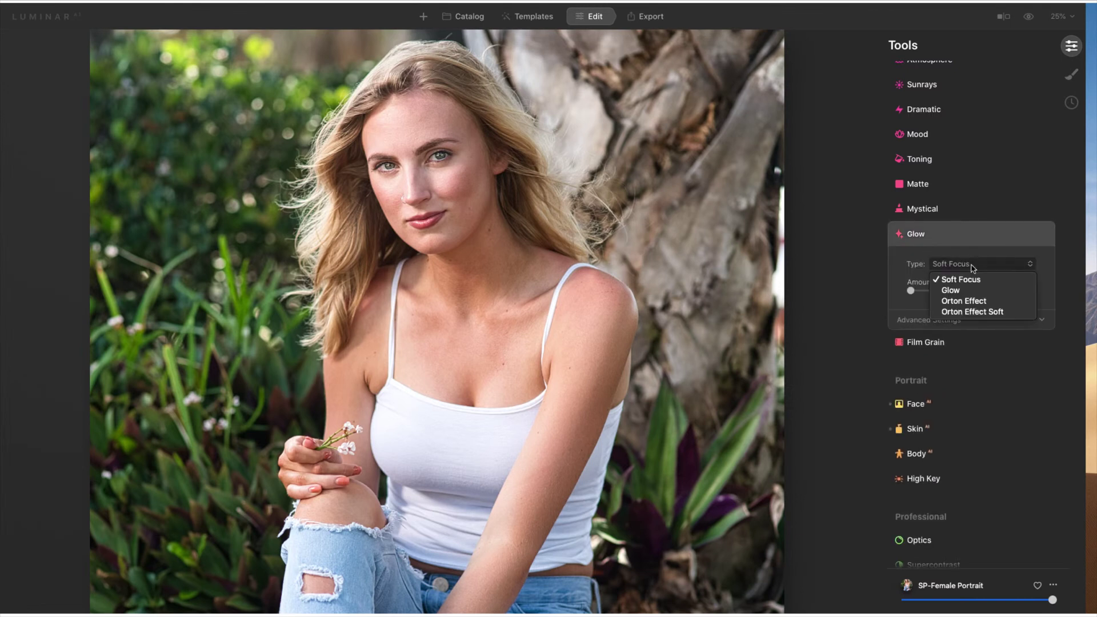
{"action": "left_click", "coordinate": [976, 301]}
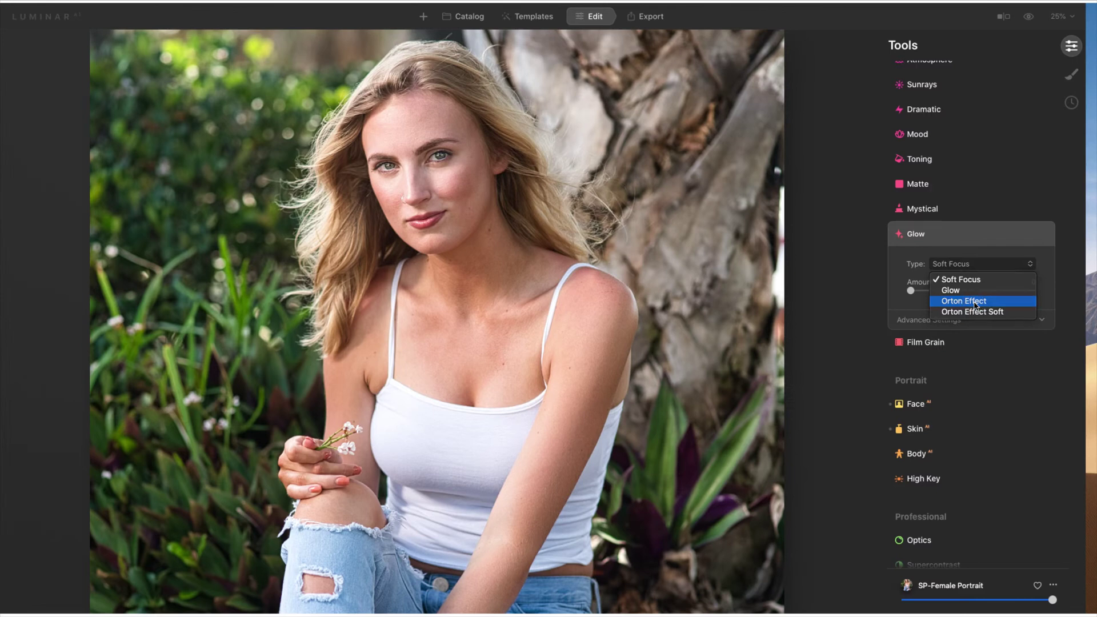
{"action": "left_click_drag", "start_coordinate": [911, 291], "coordinate": [937, 302]}
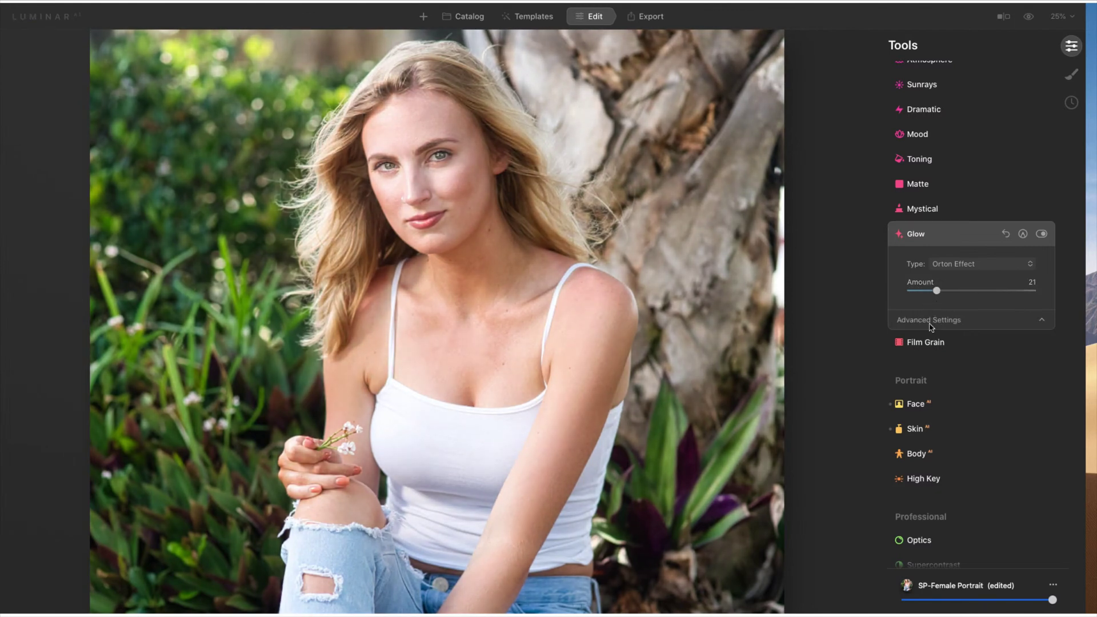
Refine the Orton glow with Amount 29, Softness 21, Brightness -43 and Contrast 26
{"action": "left_click", "coordinate": [930, 321]}
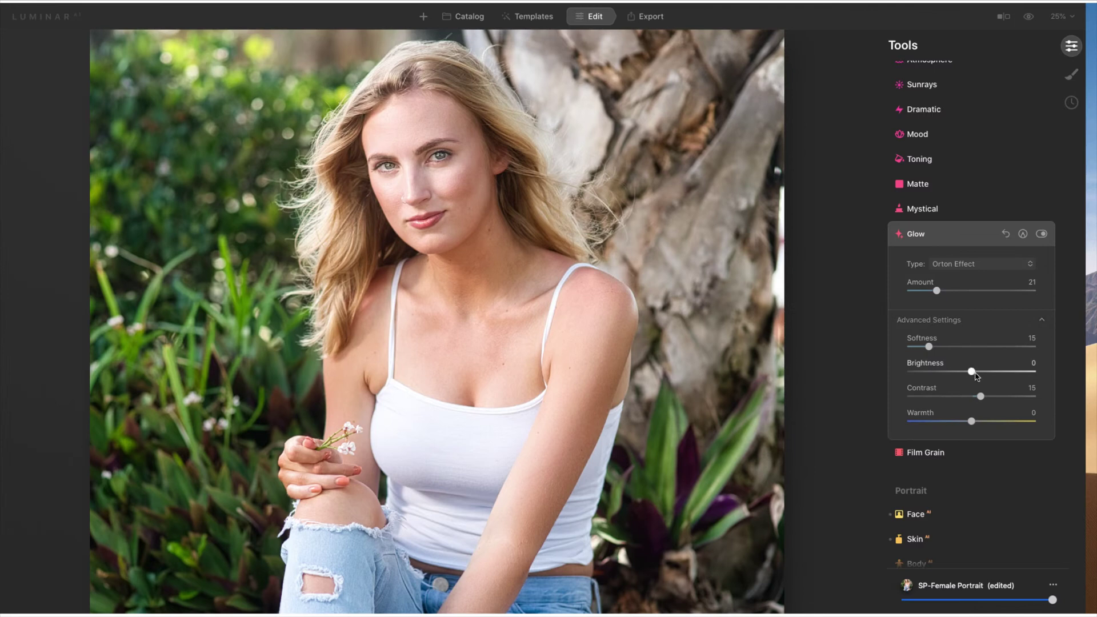
{"action": "mouse_move", "coordinate": [972, 372]}
{"action": "left_mouse_down"}
{"action": "mouse_move", "coordinate": [1000, 372]}
{"action": "mouse_move", "coordinate": [952, 372]}
{"action": "left_mouse_up"}
{"action": "left_click_drag", "start_coordinate": [938, 292], "coordinate": [946, 293]}
{"action": "double_click", "coordinate": [952, 372]}
{"action": "left_click_drag", "start_coordinate": [953, 373], "coordinate": [939, 351]}
{"action": "left_click_drag", "start_coordinate": [981, 396], "coordinate": [988, 399]}
{"action": "mouse_move", "coordinate": [946, 290]}
{"action": "left_mouse_down"}
{"action": "mouse_move", "coordinate": [958, 292]}
{"action": "mouse_move", "coordinate": [950, 296]}
{"action": "left_mouse_up"}
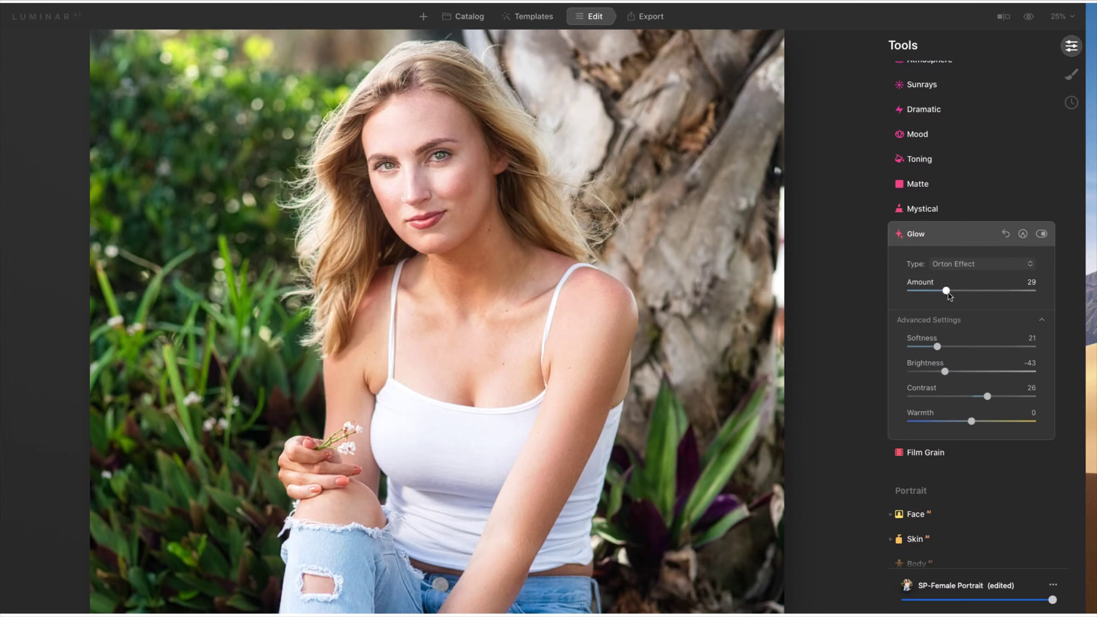
Compare the portrait with and without the Glow effect, and against the original photo
{"action": "left_click", "coordinate": [1042, 234]}
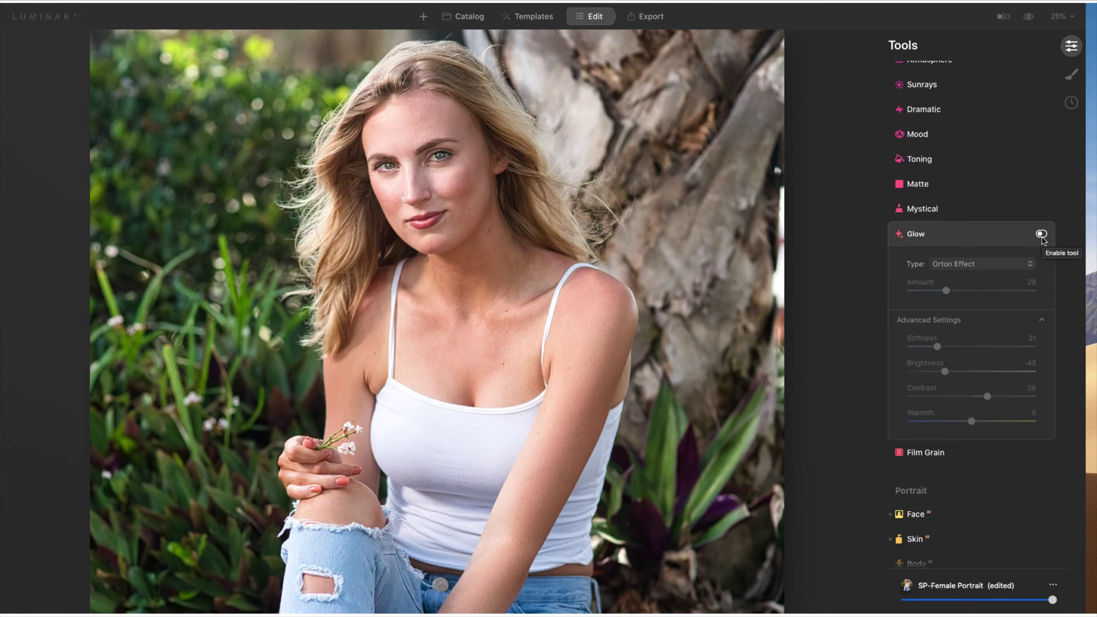
{"action": "left_click", "coordinate": [1042, 235]}
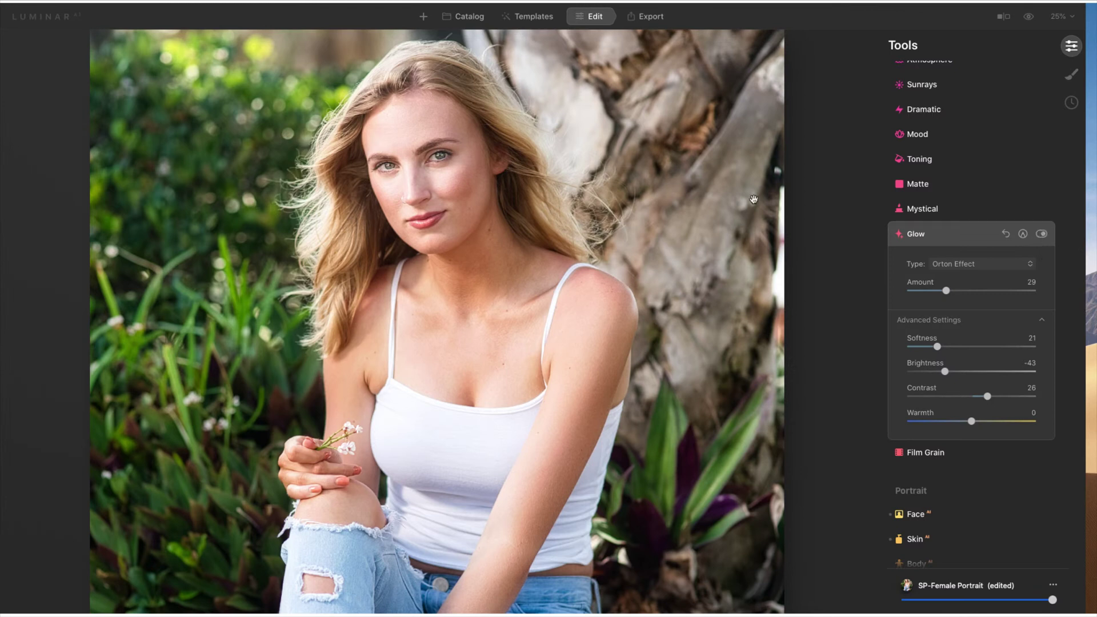
{"action": "left_click", "coordinate": [1027, 19]}
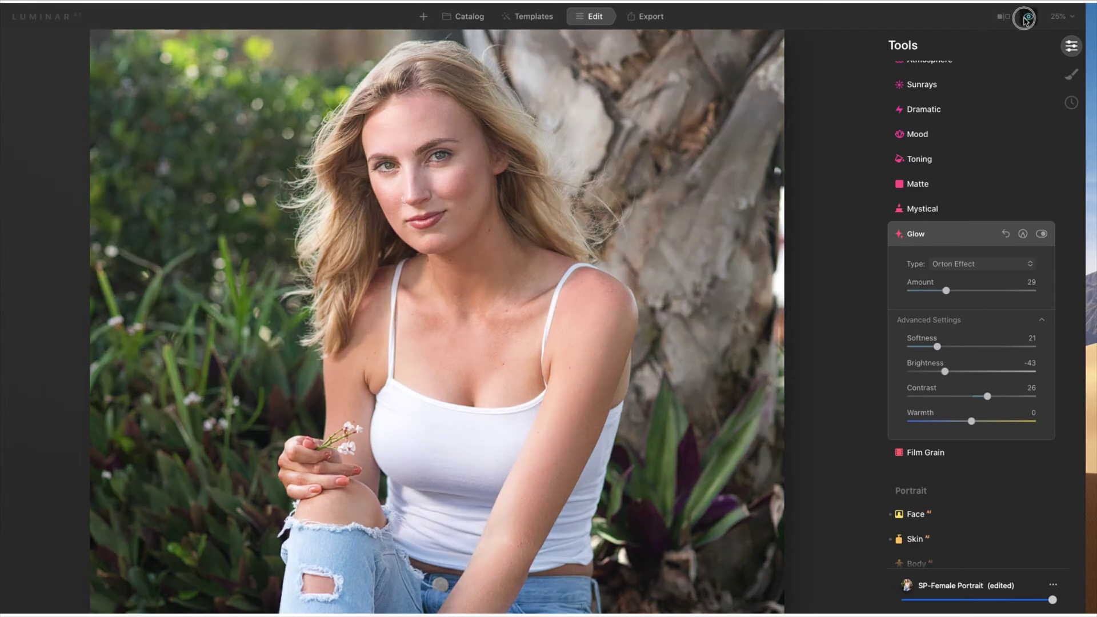
{"action": "left_click", "coordinate": [1027, 20]}
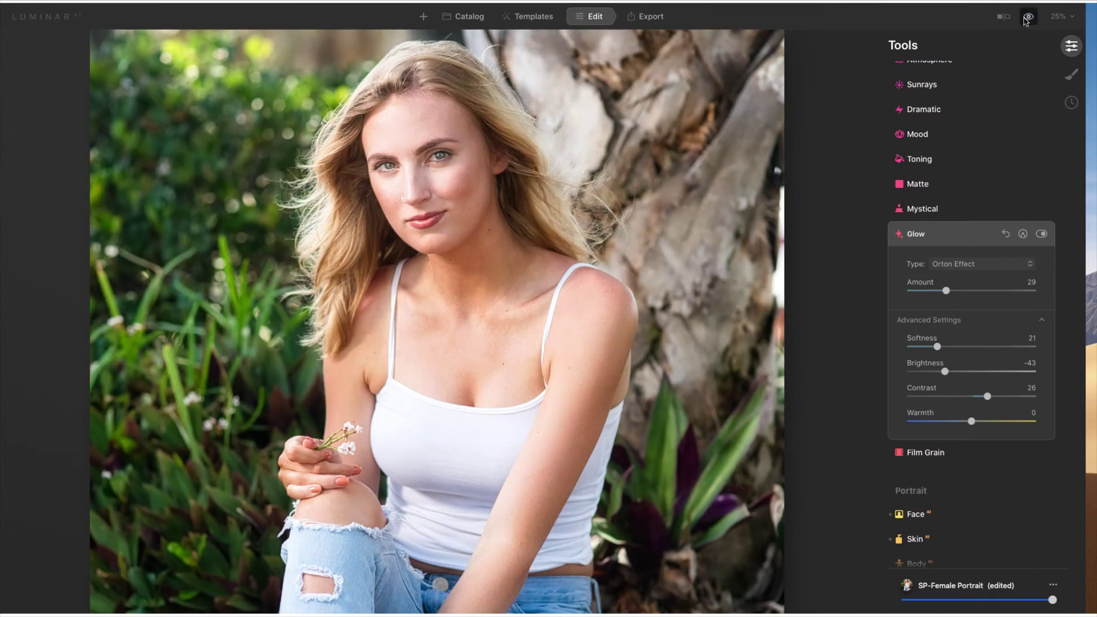
Save the edited adjustments as a new template and rename it SP-Female Portrait Soft Glow
{"action": "left_click", "coordinate": [1050, 587]}
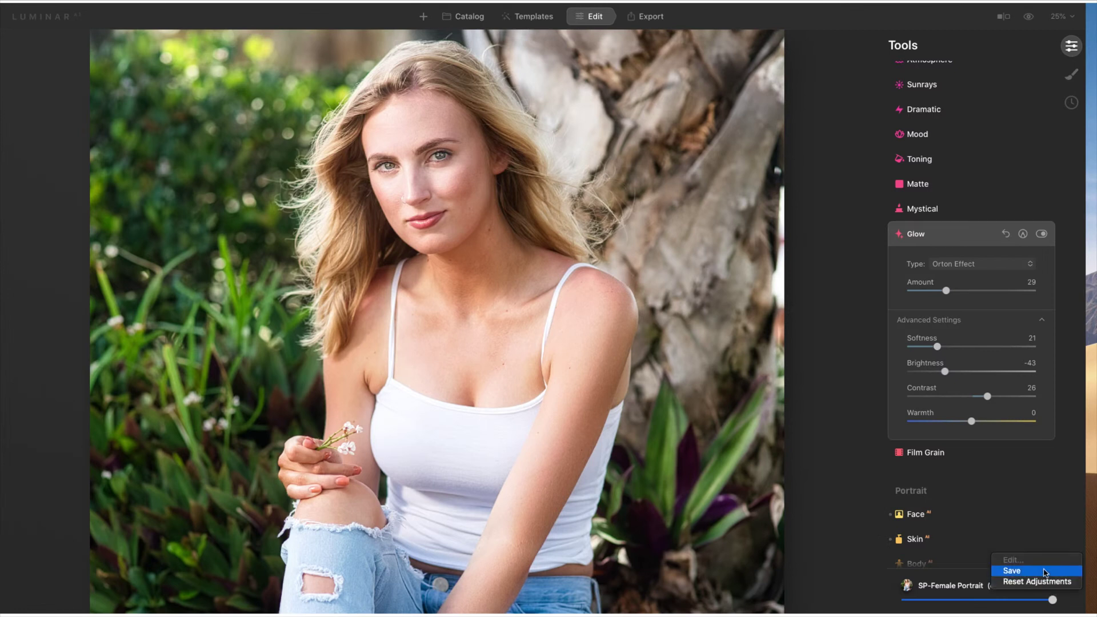
{"action": "left_click", "coordinate": [1045, 573]}
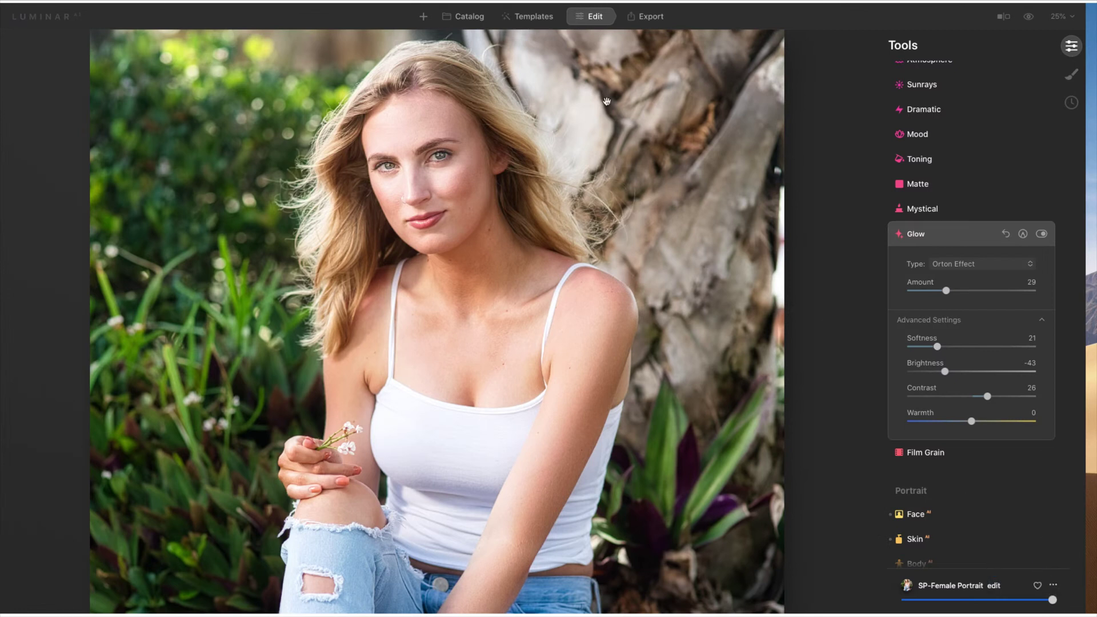
{"action": "left_click", "coordinate": [536, 16]}
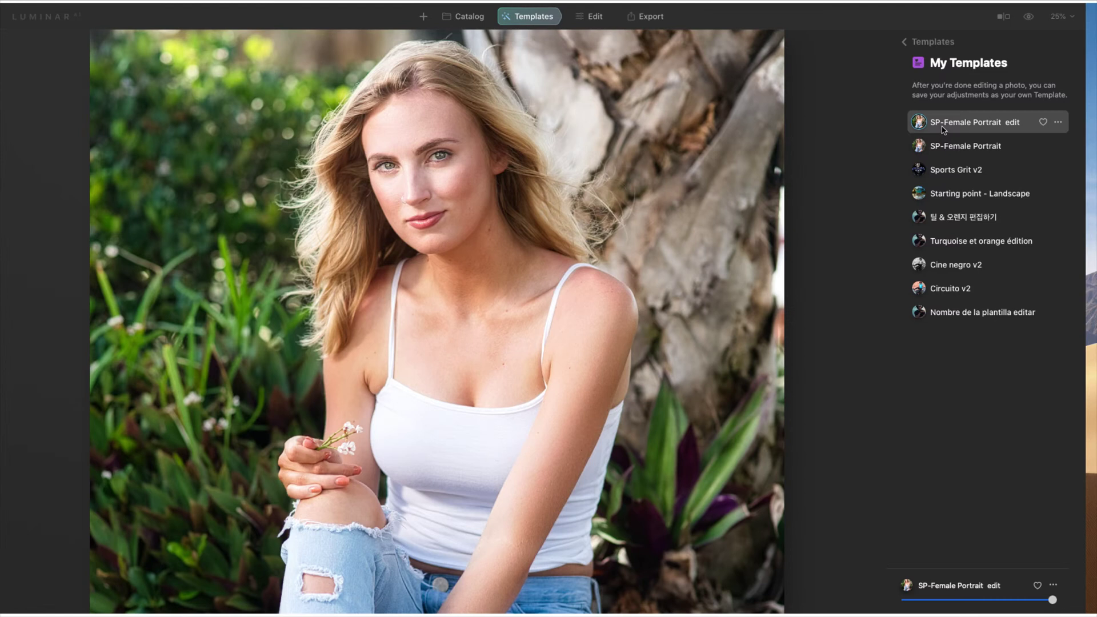
{"action": "left_click", "coordinate": [1059, 123]}
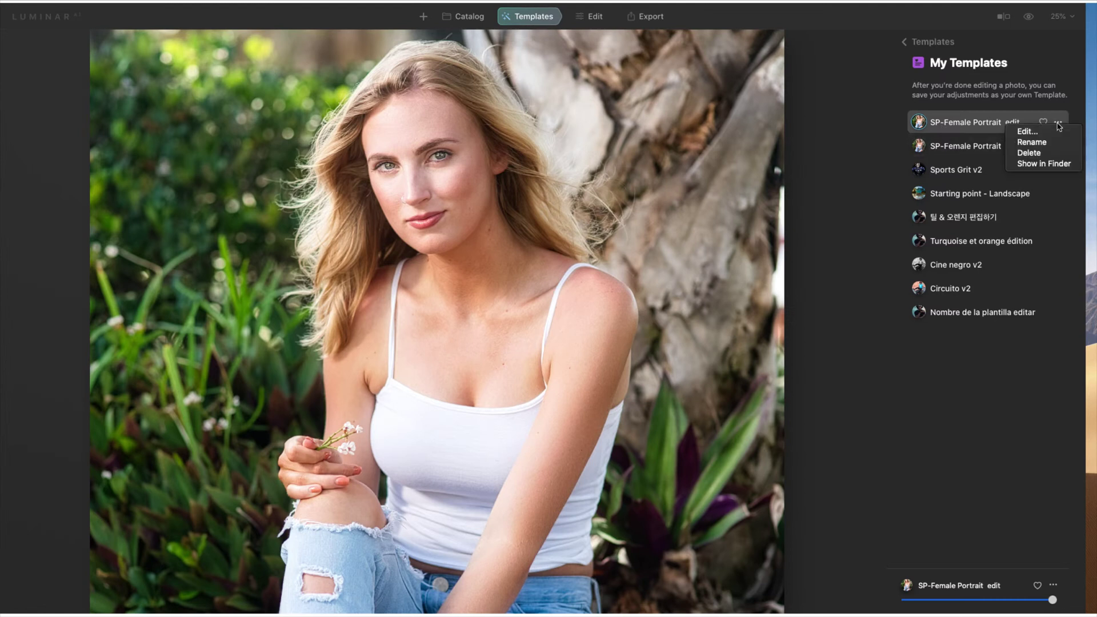
{"action": "left_click", "coordinate": [1049, 142]}
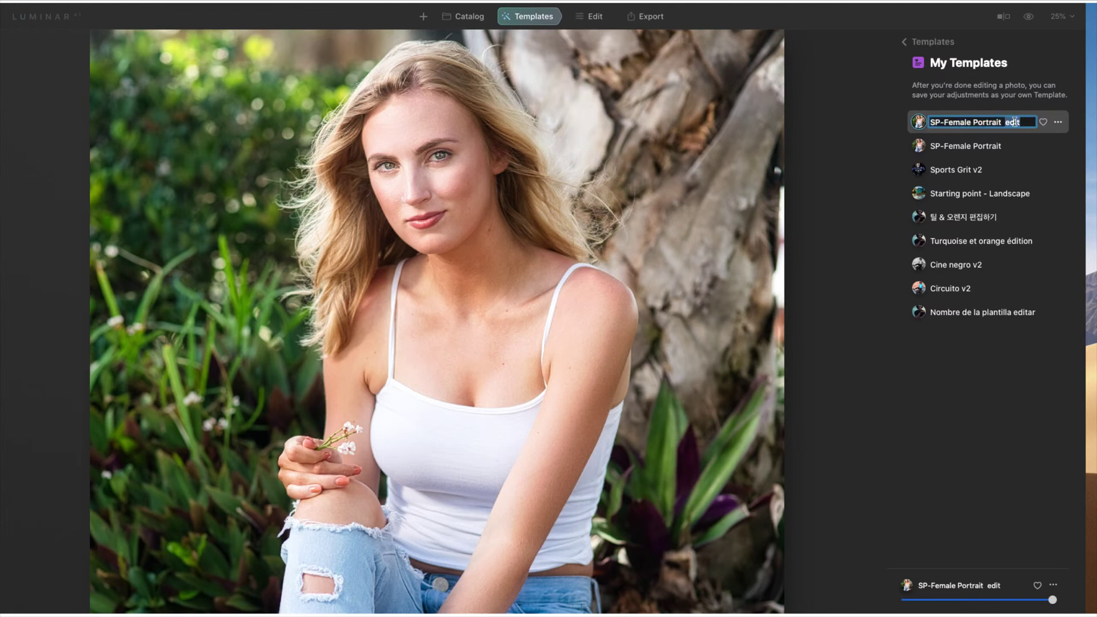
{"action": "type", "text": "Soft Glow"}
{"action": "key", "text": "Return"}
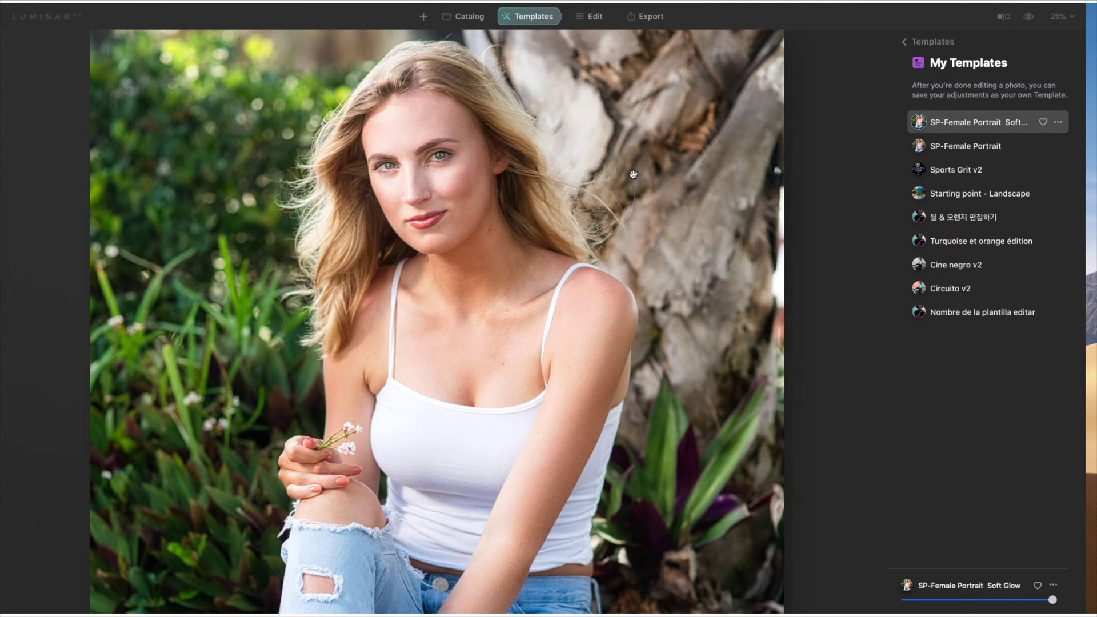
Compare the SP-Female Portrait and SP-Female Portrait Soft Glow templates on the photo, leaving SP-Female Portrait applied
{"action": "left_click", "coordinate": [937, 150]}
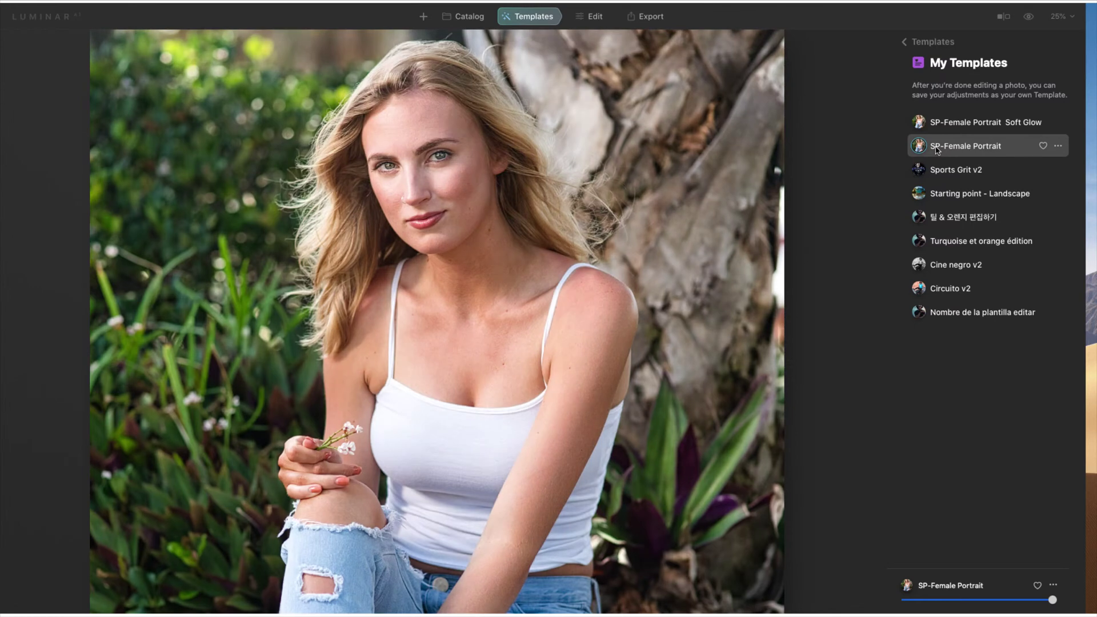
{"action": "left_click", "coordinate": [968, 127]}
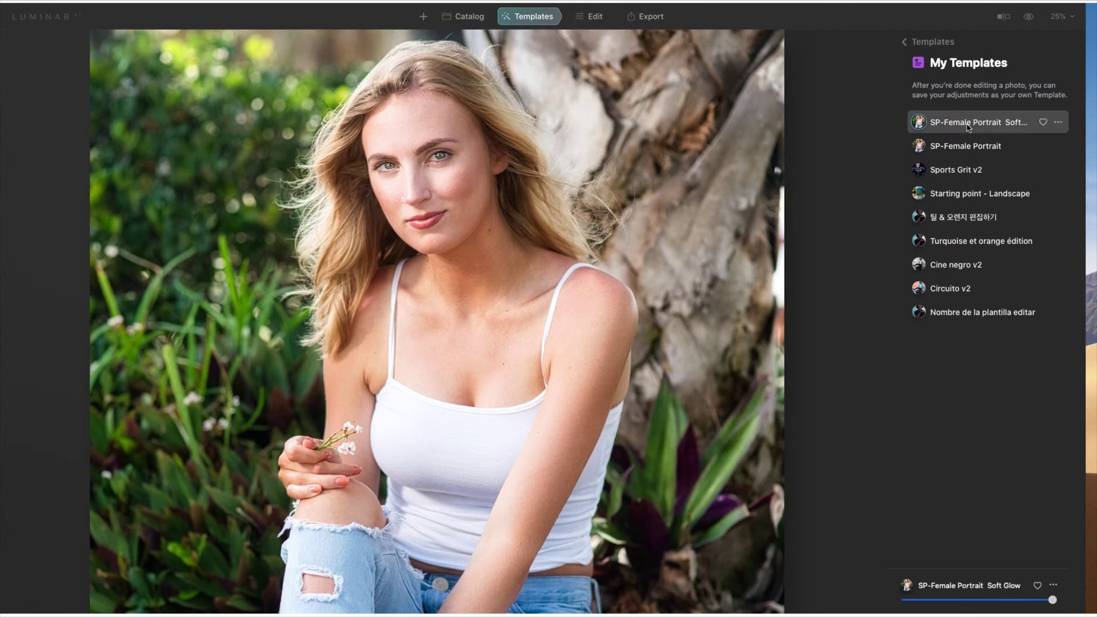
{"action": "left_click", "coordinate": [959, 153]}
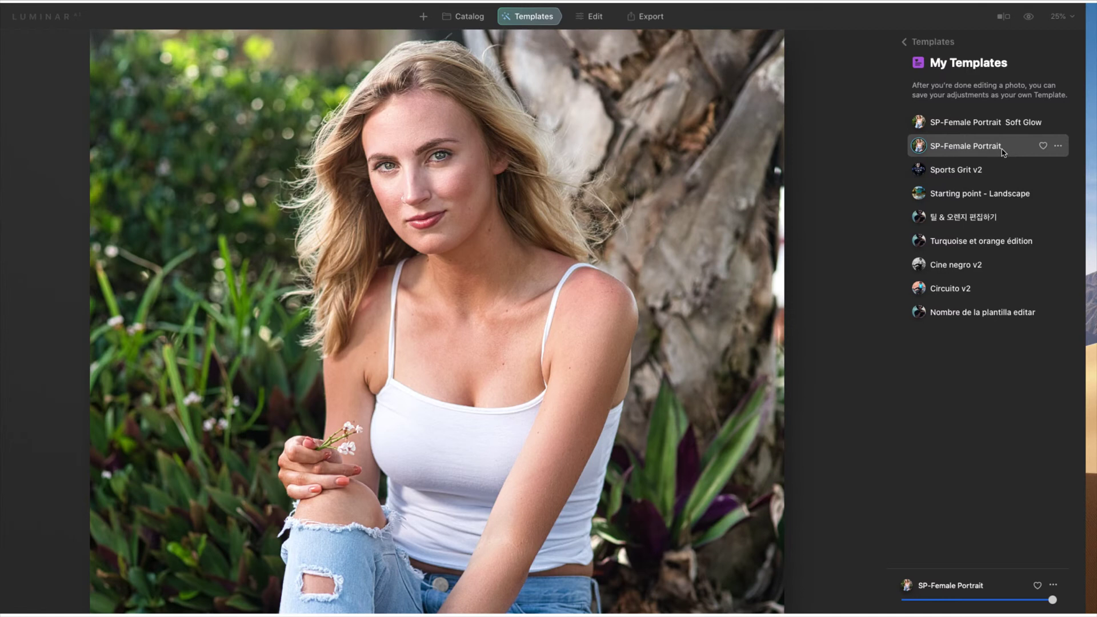
Return to the editing tools and add a Mystical effect with Amount 60 and Shadows 42
{"action": "left_click", "coordinate": [591, 23]}
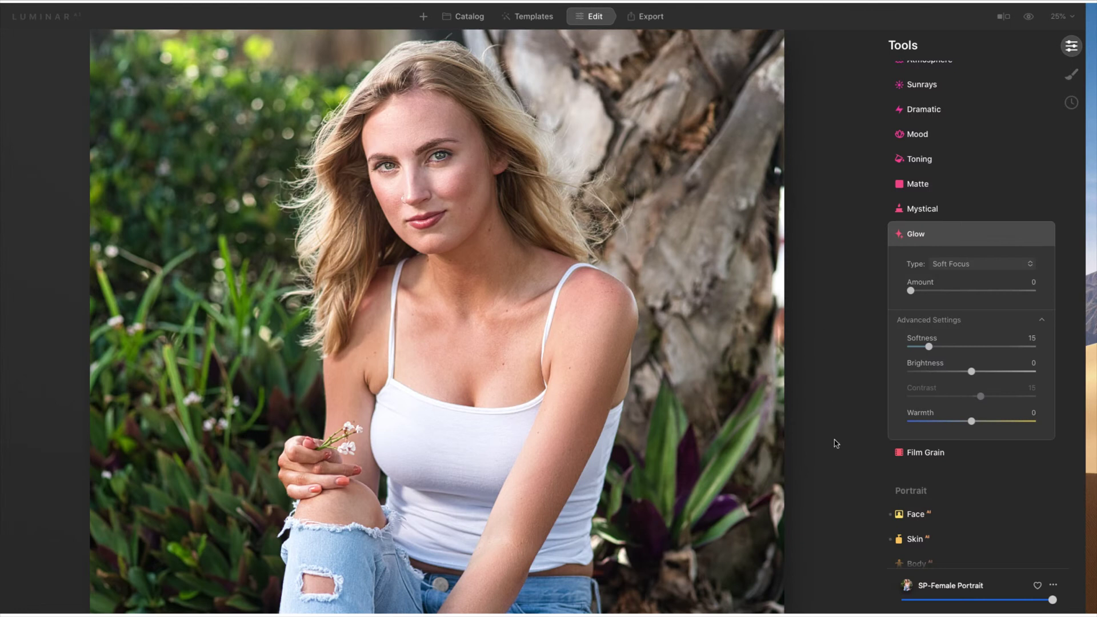
{"action": "scroll", "coordinate": [839, 475], "scroll_direction": "down", "scroll_amount": 3}
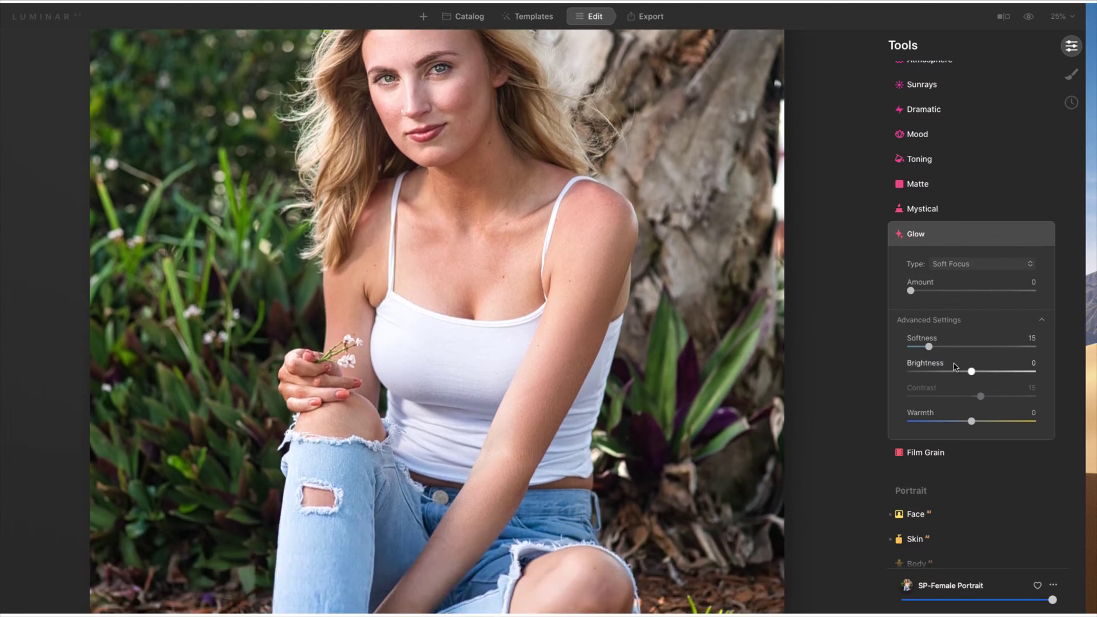
{"action": "left_click", "coordinate": [916, 235]}
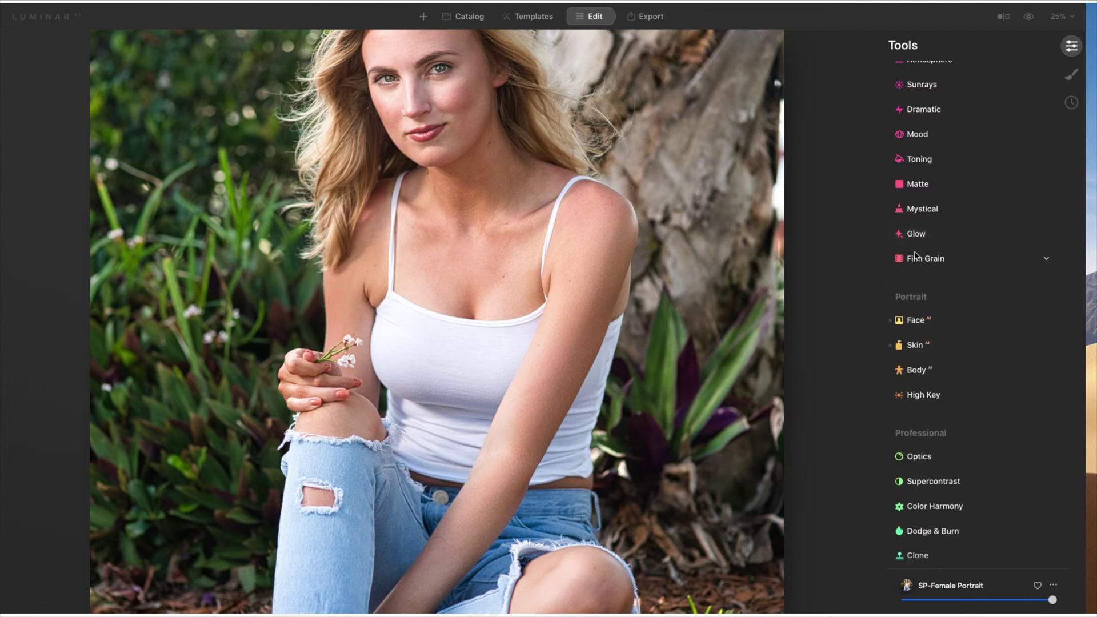
{"action": "left_click", "coordinate": [927, 211]}
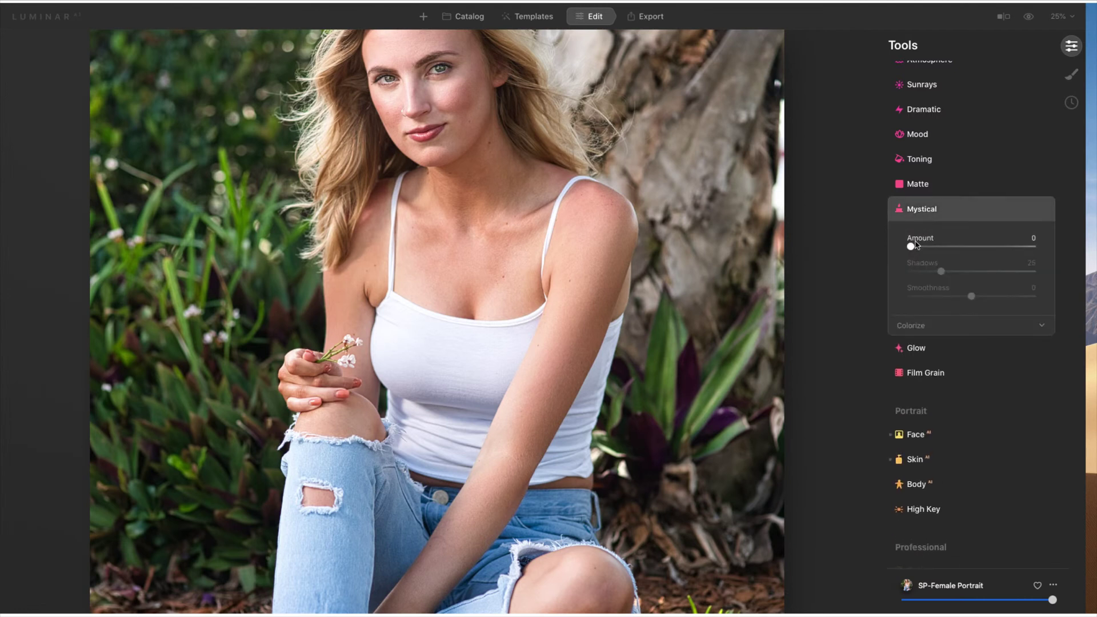
{"action": "left_click_drag", "start_coordinate": [912, 250], "coordinate": [971, 248]}
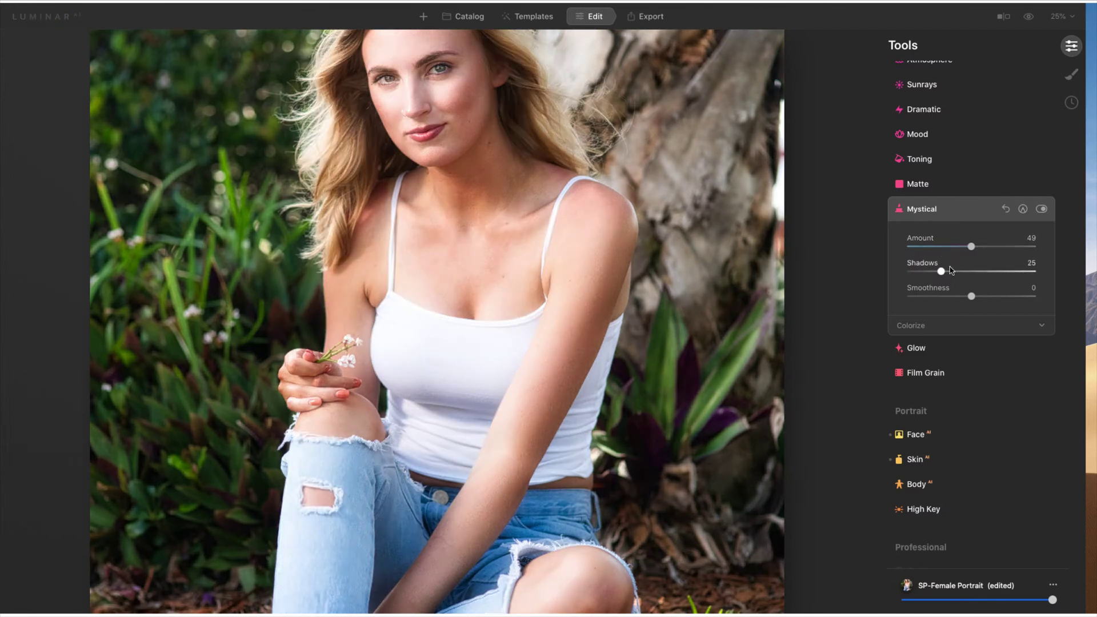
{"action": "left_click", "coordinate": [916, 330]}
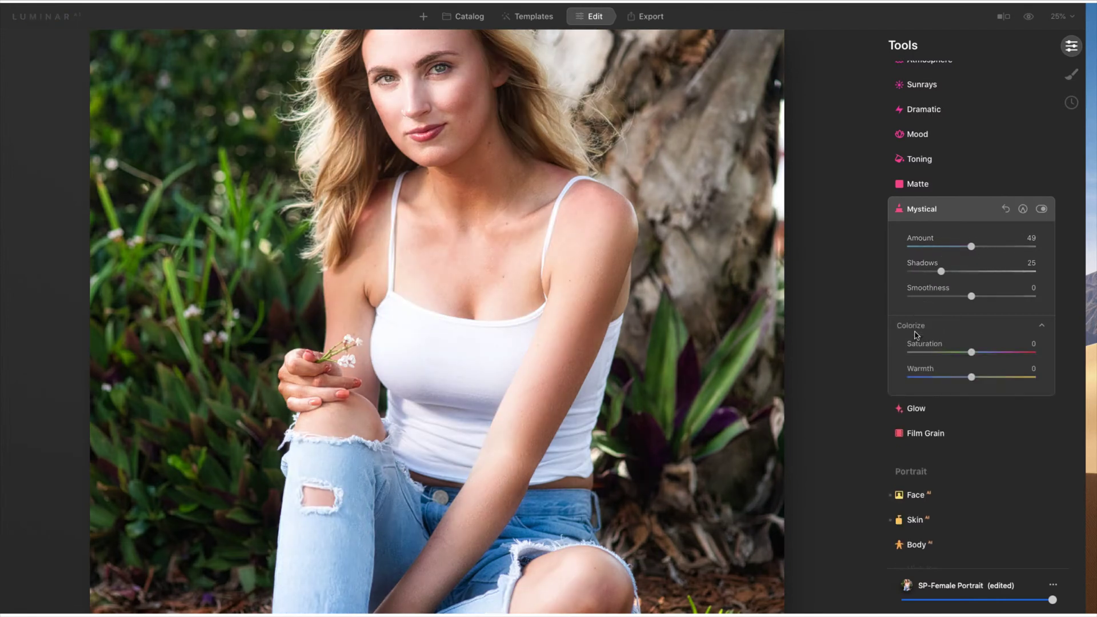
{"action": "left_click_drag", "start_coordinate": [941, 272], "coordinate": [964, 274]}
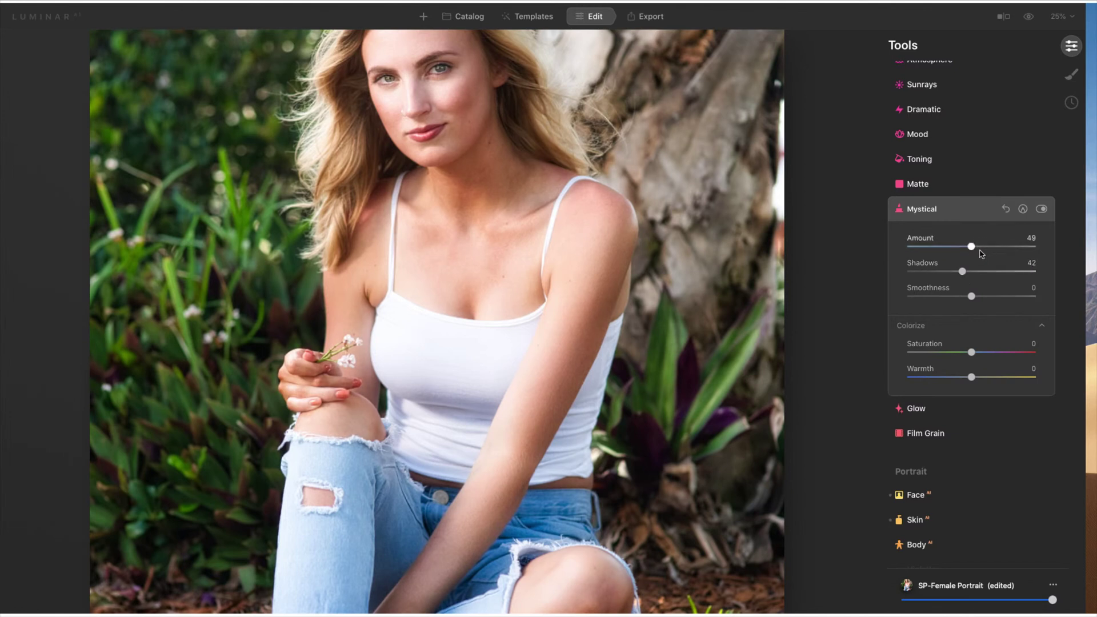
{"action": "left_click_drag", "start_coordinate": [974, 251], "coordinate": [983, 248]}
Compare the woman's face and upper body with and without the Mystical effect
{"action": "left_click_drag", "start_coordinate": [489, 202], "coordinate": [492, 277]}
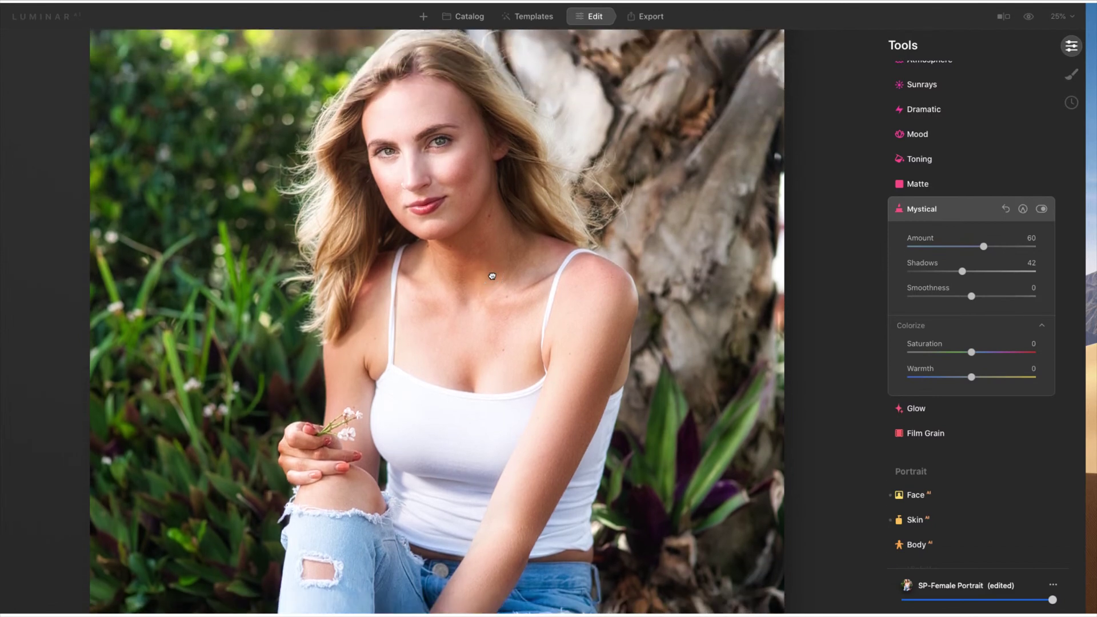
{"action": "left_click", "coordinate": [1042, 209]}
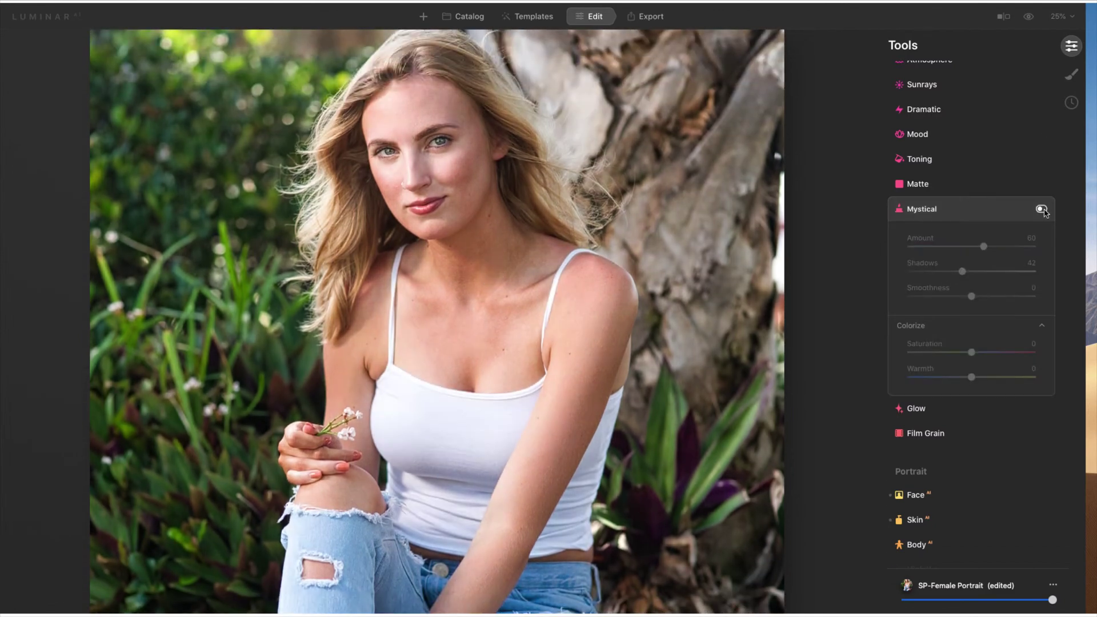
{"action": "left_click", "coordinate": [1042, 209]}
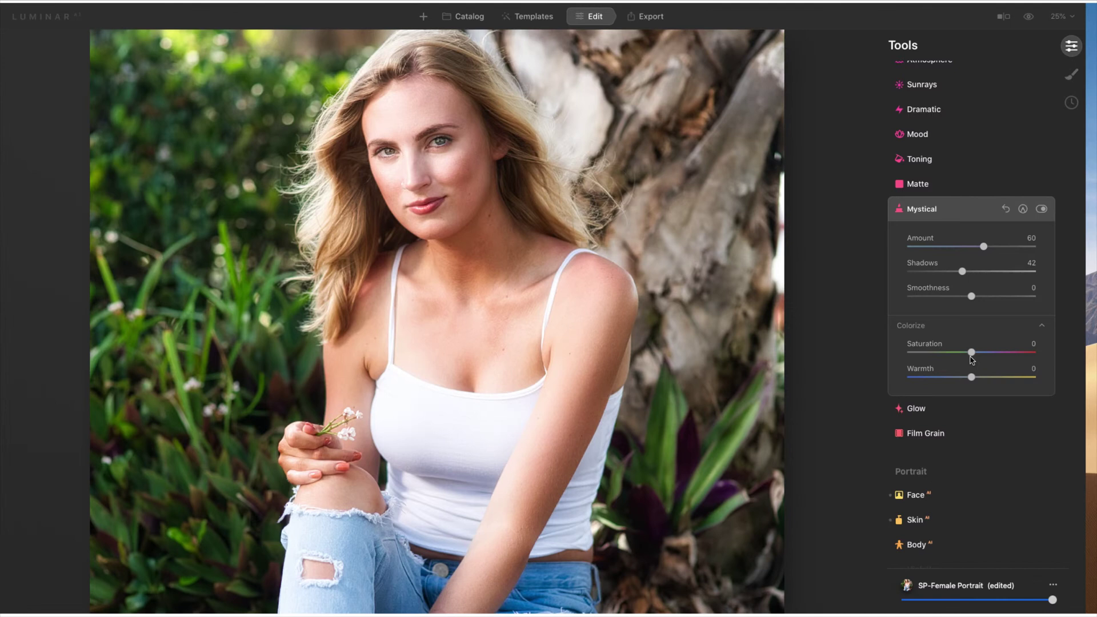
Add Supercontrast with Highlights Contrast 19 and Highlights Balance 9
{"action": "scroll", "coordinate": [963, 377], "scroll_direction": "down", "scroll_amount": 5}
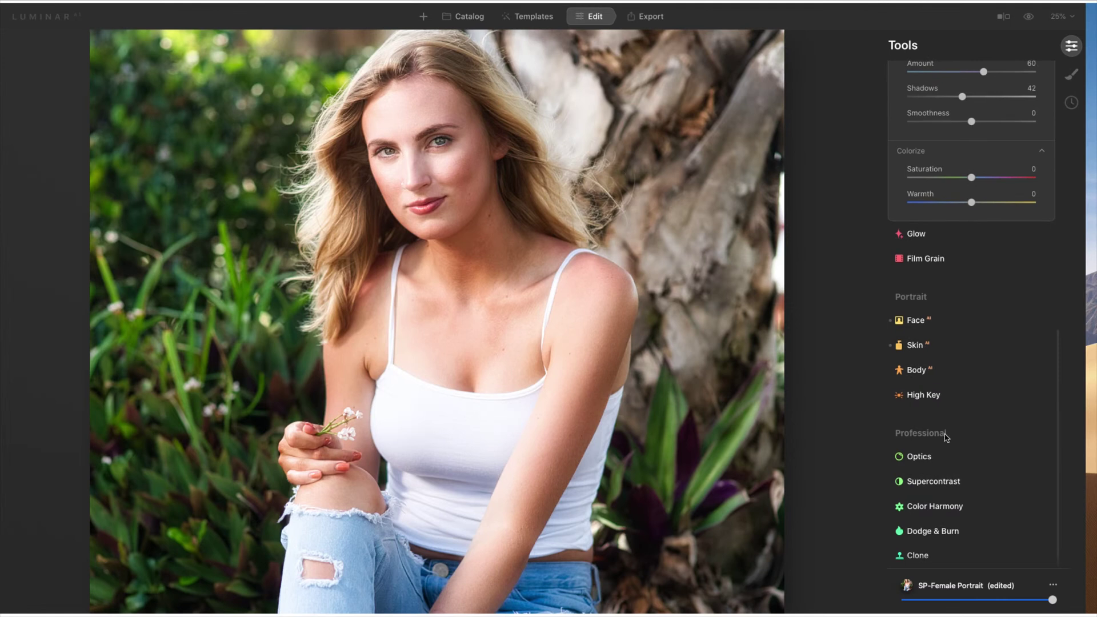
{"action": "left_click", "coordinate": [922, 457]}
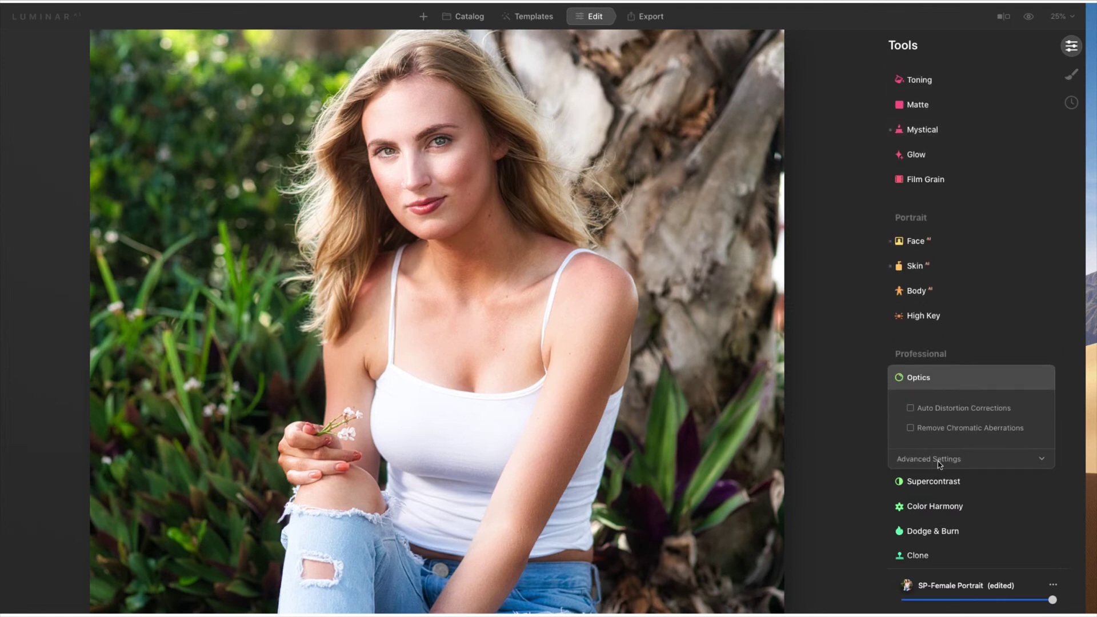
{"action": "left_click", "coordinate": [927, 378]}
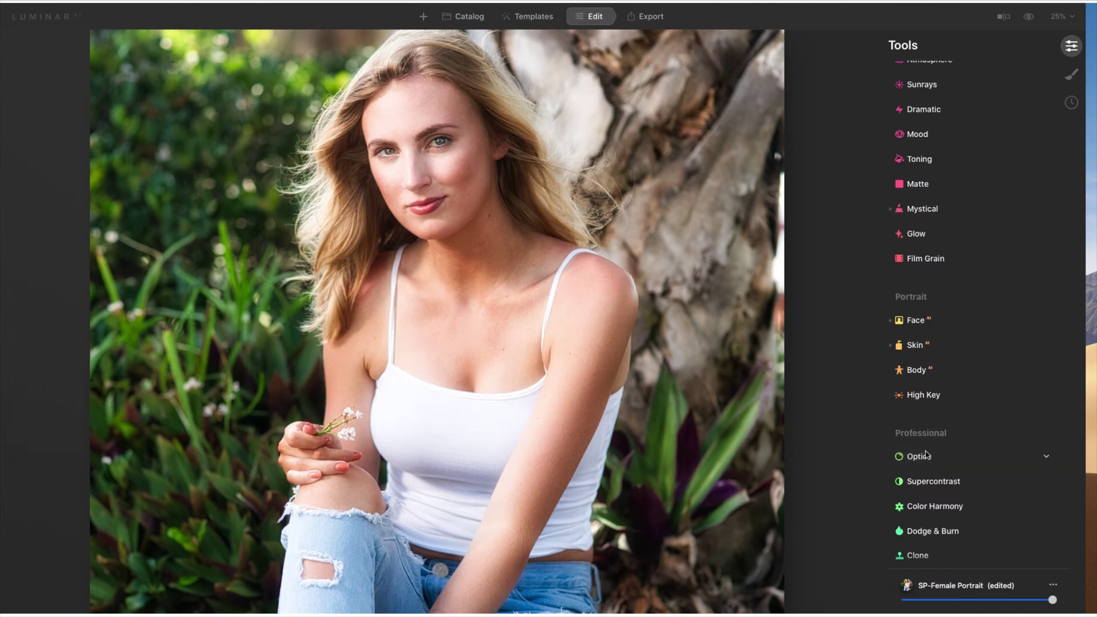
{"action": "left_click", "coordinate": [933, 483]}
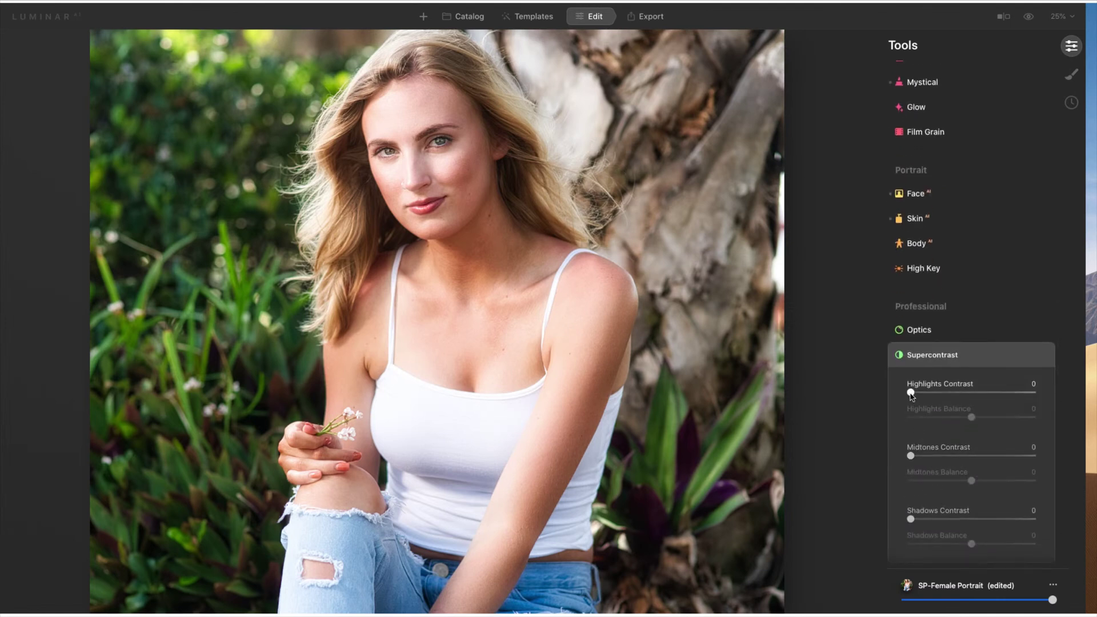
{"action": "left_click_drag", "start_coordinate": [911, 392], "coordinate": [979, 428]}
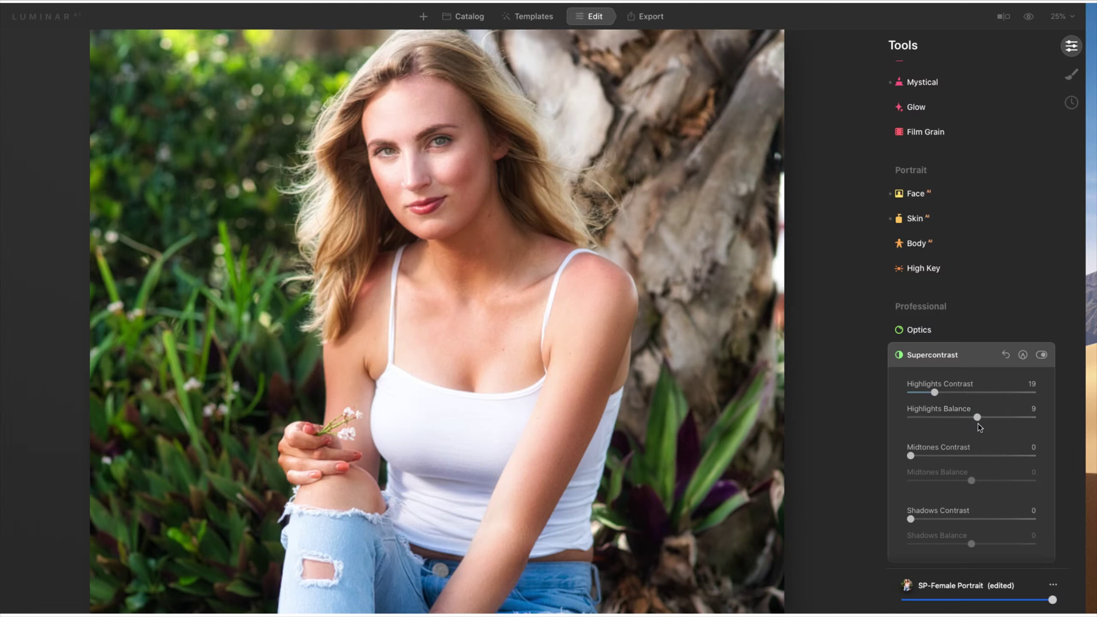
{"action": "left_click", "coordinate": [947, 355]}
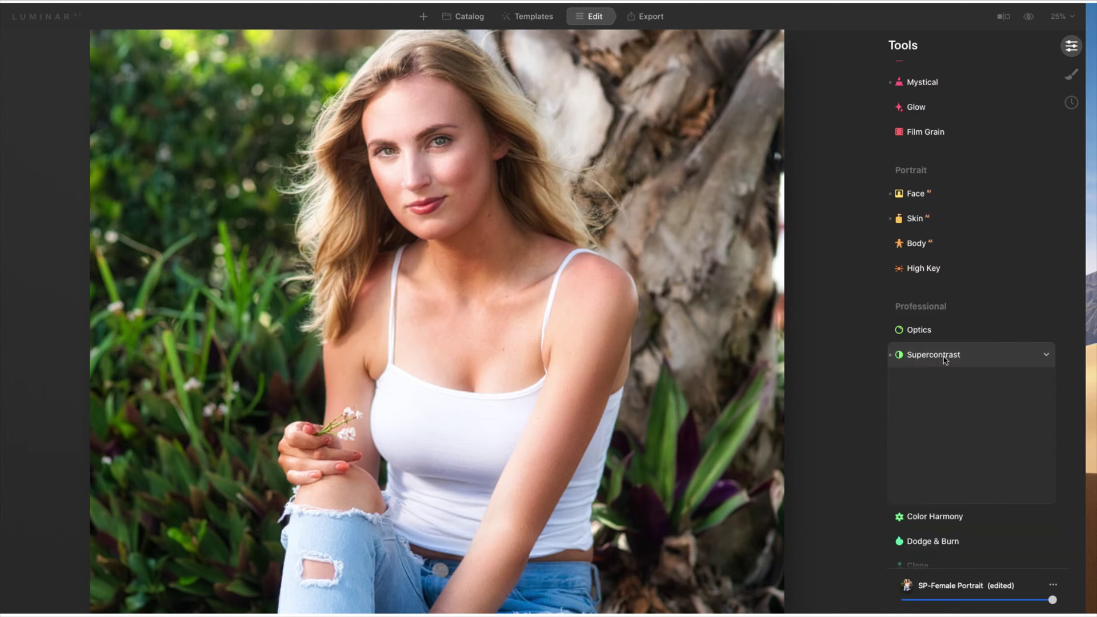
Save the adjustments as a new template, rename it SP-Female Portrait Mystical, and return to the photo catalog
{"action": "left_click", "coordinate": [1053, 585]}
{"action": "left_click", "coordinate": [1039, 572]}
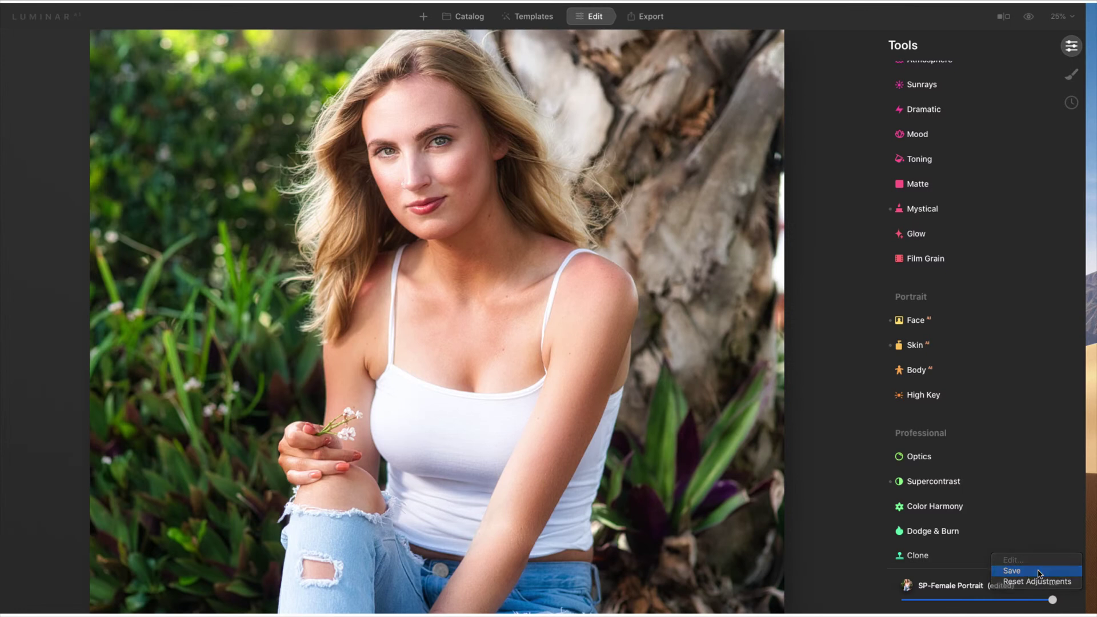
{"action": "left_click", "coordinate": [529, 17]}
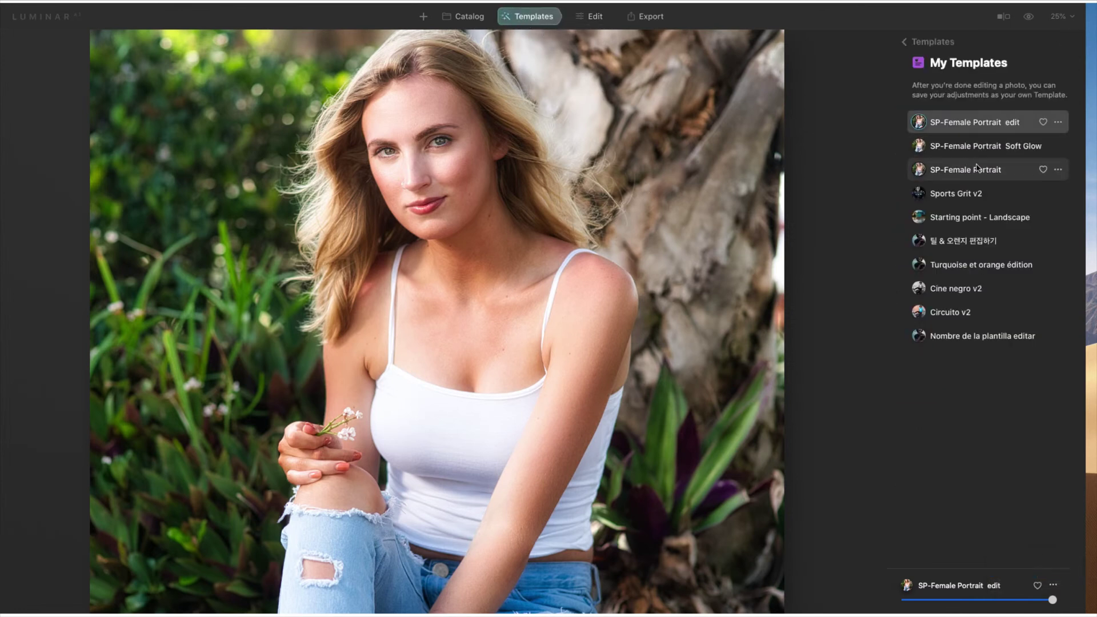
{"action": "left_click", "coordinate": [1058, 123]}
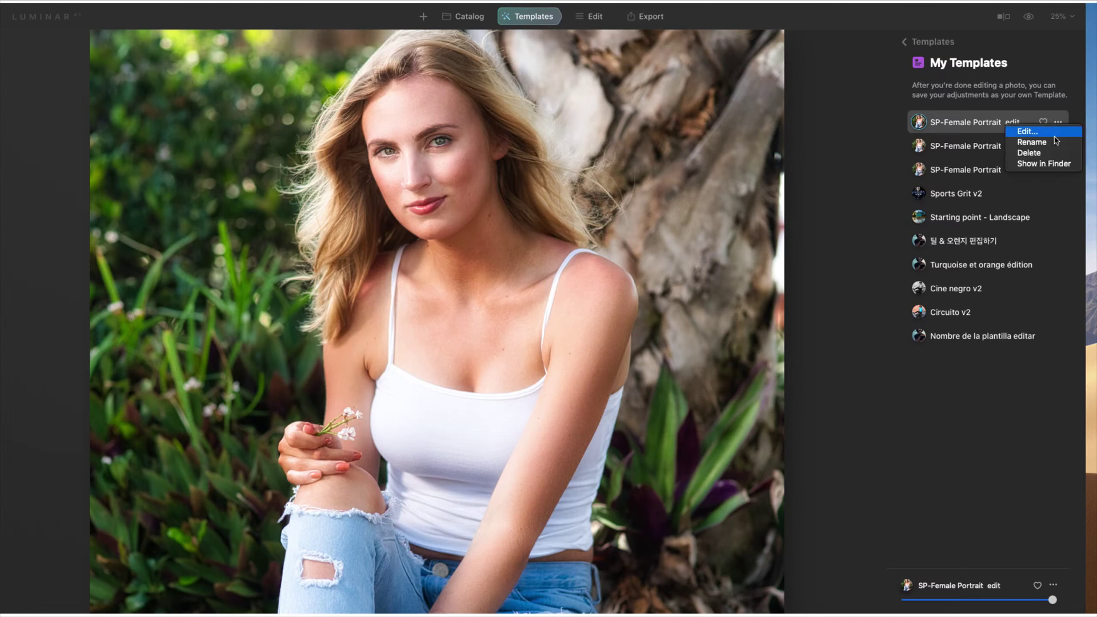
{"action": "left_click", "coordinate": [1055, 143]}
{"action": "left_click", "coordinate": [1013, 121]}
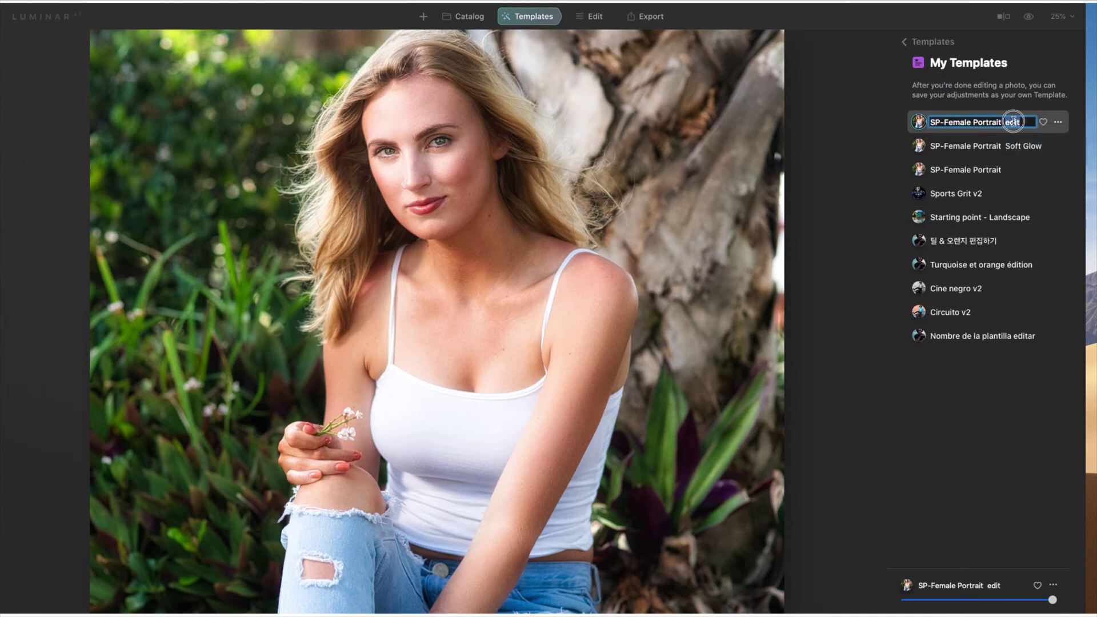
{"action": "type", "text": "Mystical"}
{"action": "key", "text": "Return"}
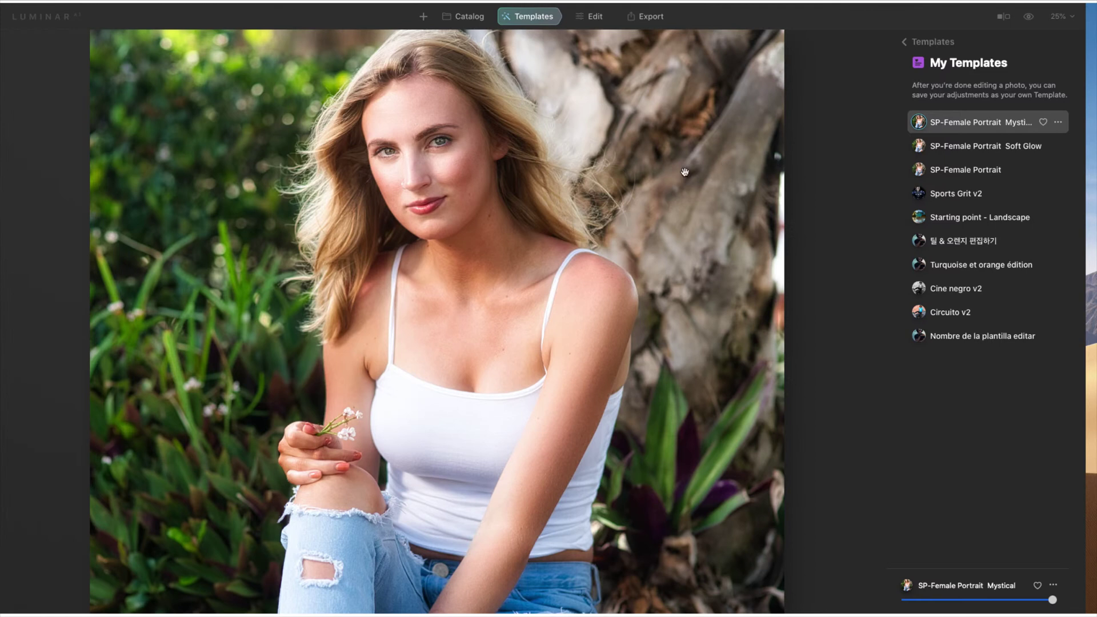
{"action": "key", "text": "g"}
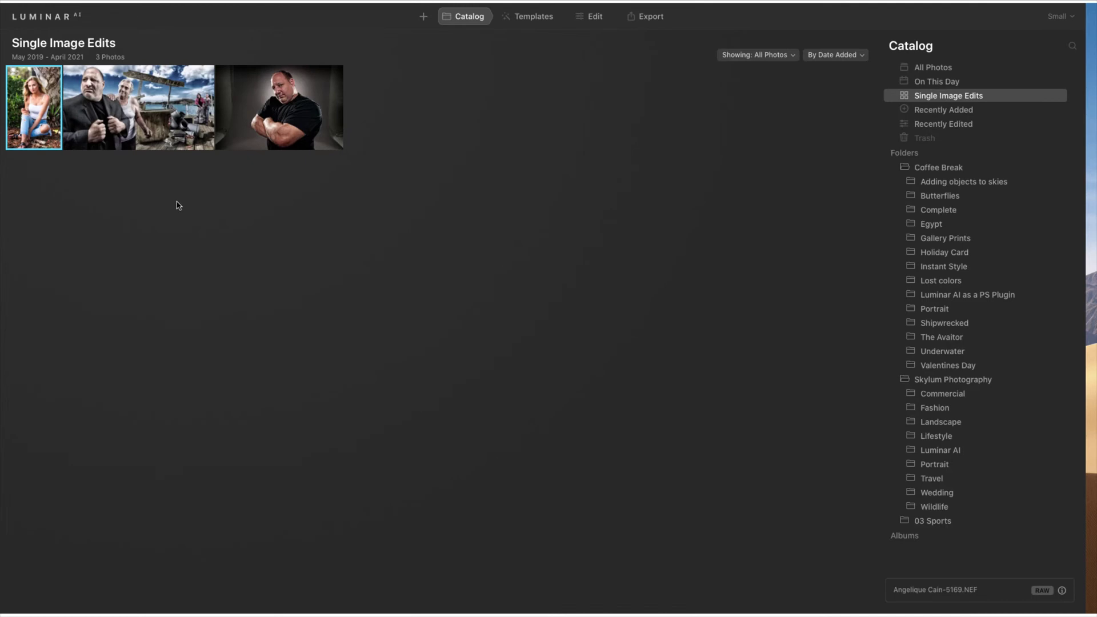
Open the portrait of the seated woman from Single Image Edits in the large single-photo view
{"action": "double_click", "coordinate": [44, 114]}
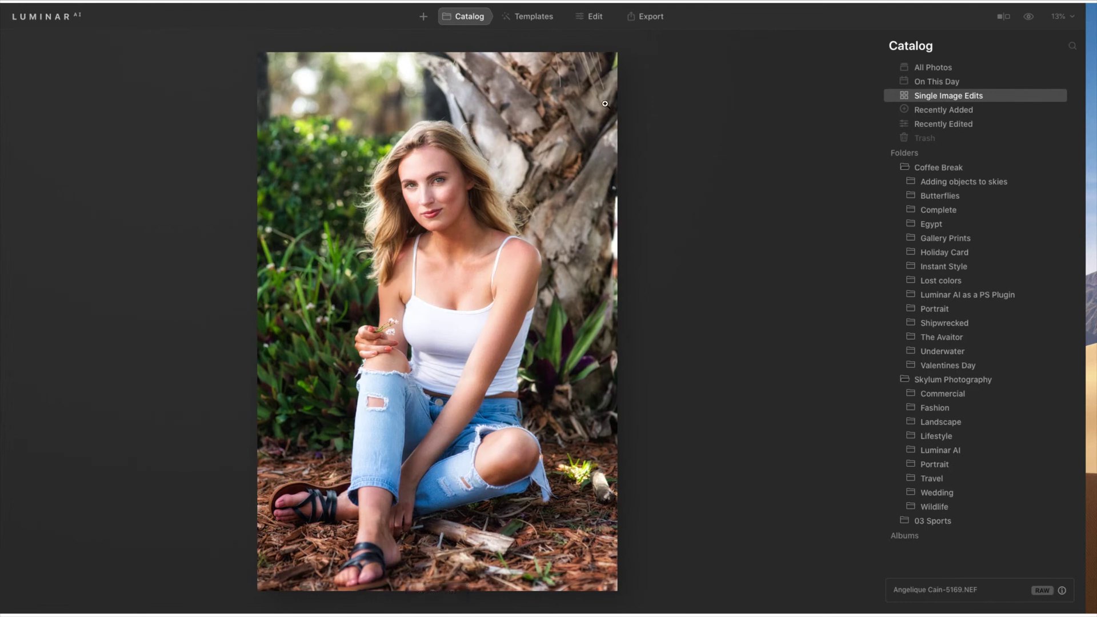
{"action": "left_click", "coordinate": [422, 16]}
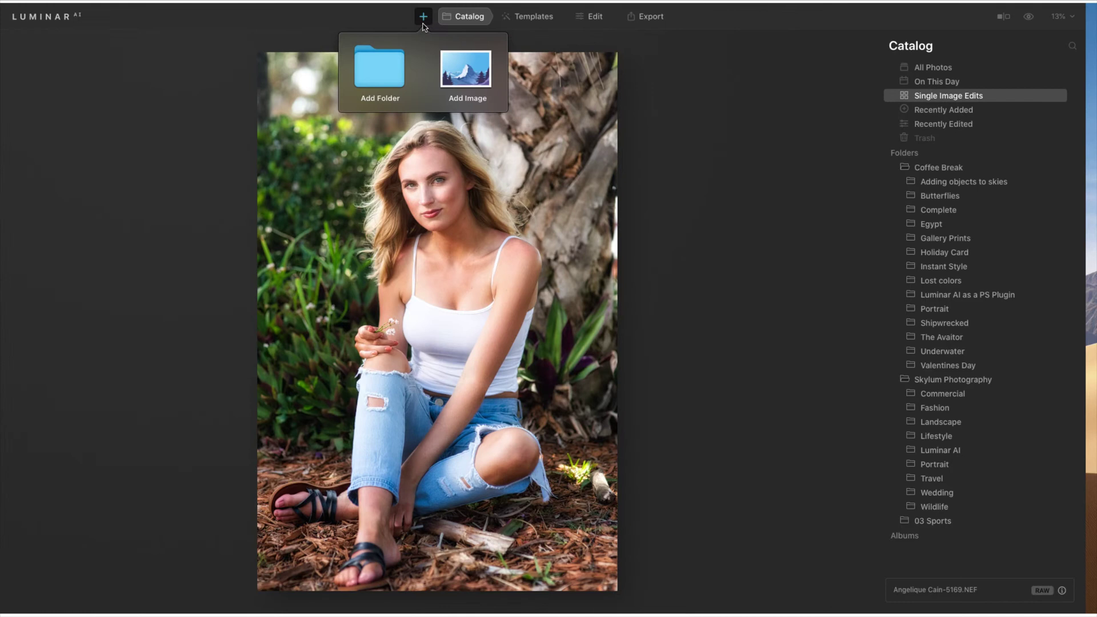
{"action": "left_click", "coordinate": [396, 71]}
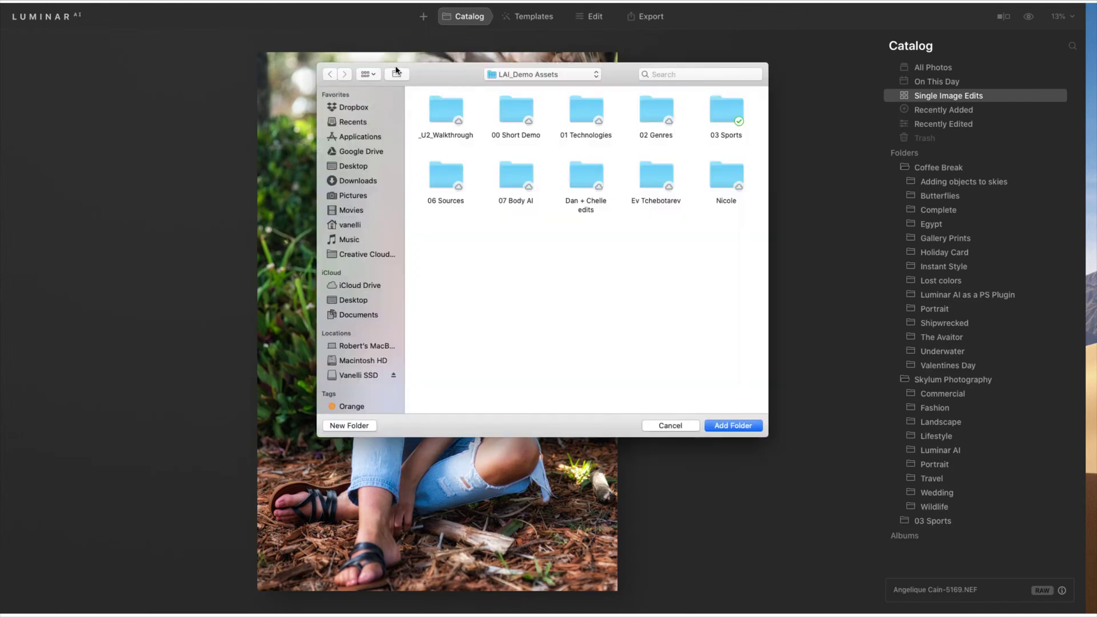
{"action": "left_click", "coordinate": [355, 377]}
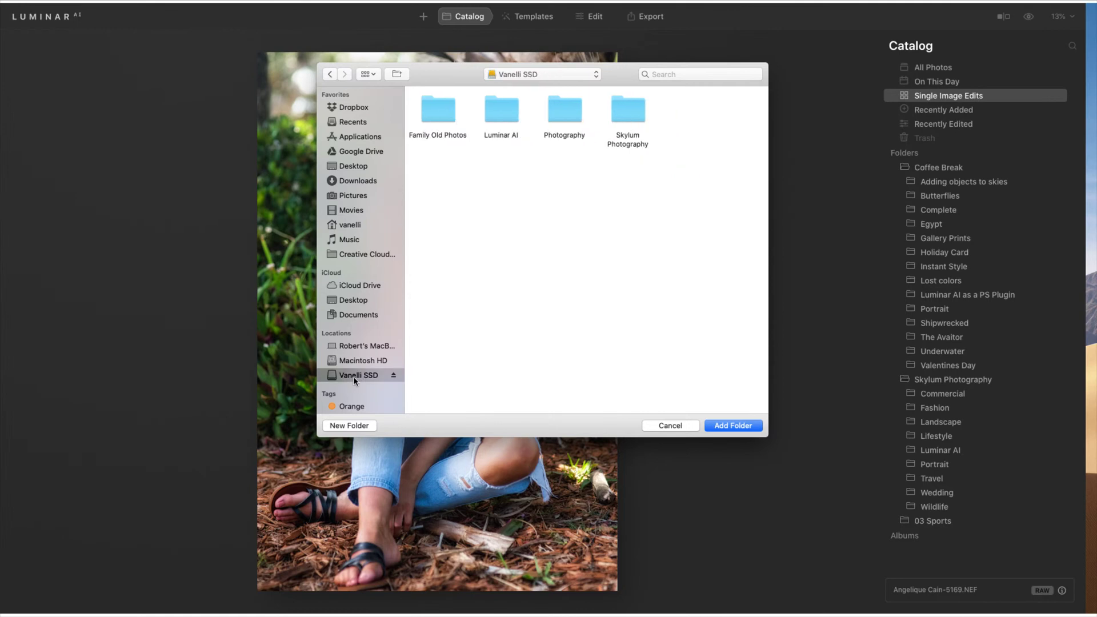
{"action": "double_click", "coordinate": [577, 122]}
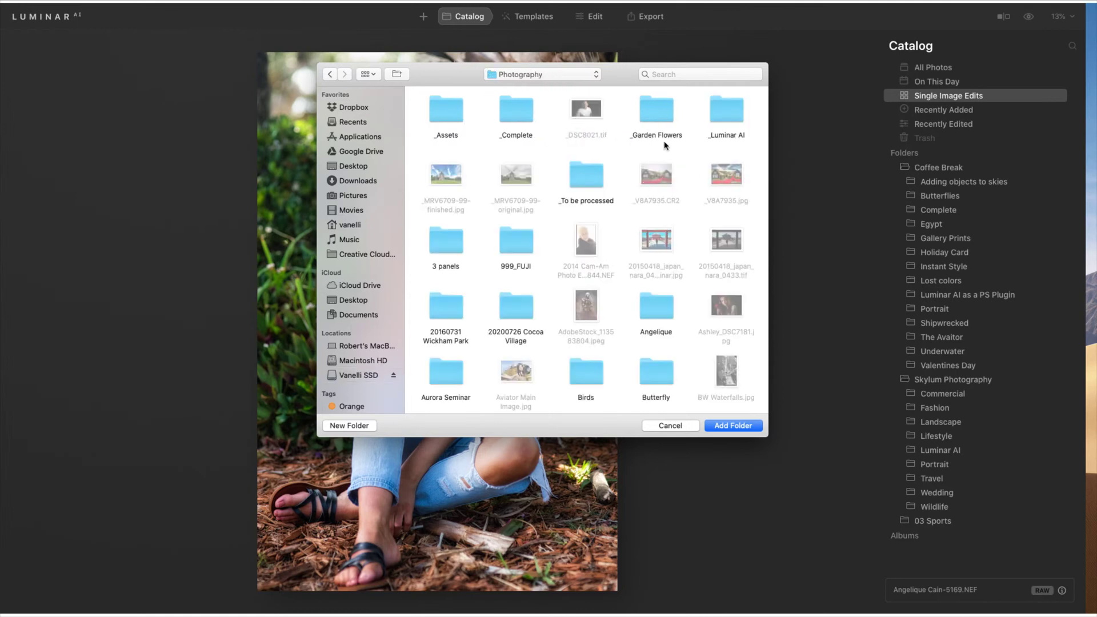
{"action": "left_click", "coordinate": [668, 122]}
{"action": "key", "text": "Down"}
{"action": "key", "text": "Down"}
{"action": "key", "text": "Down"}
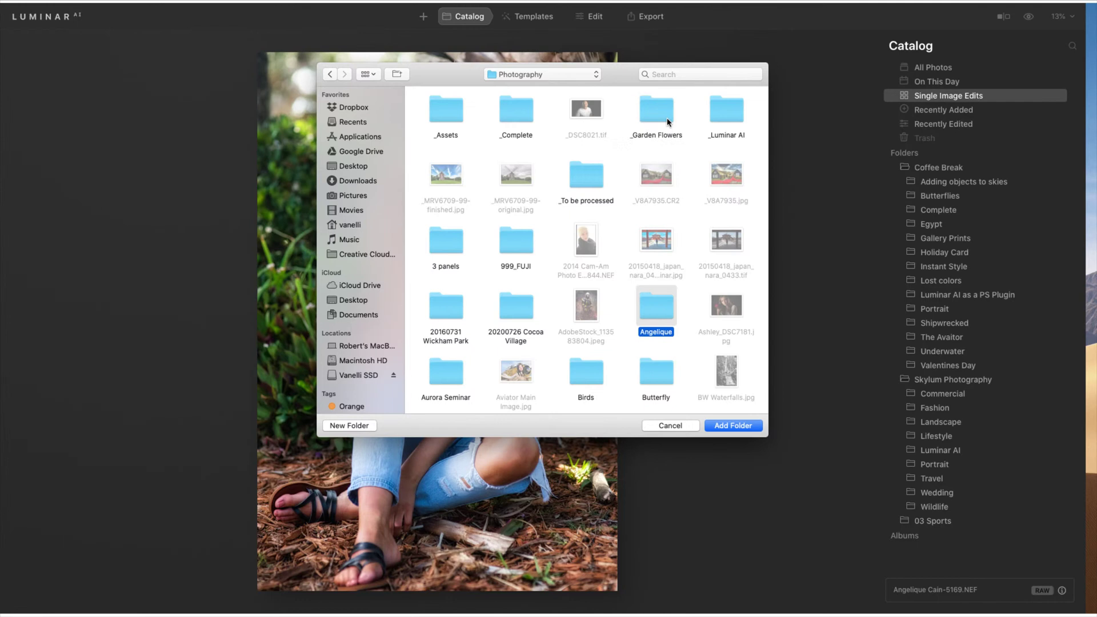
{"action": "double_click", "coordinate": [659, 307]}
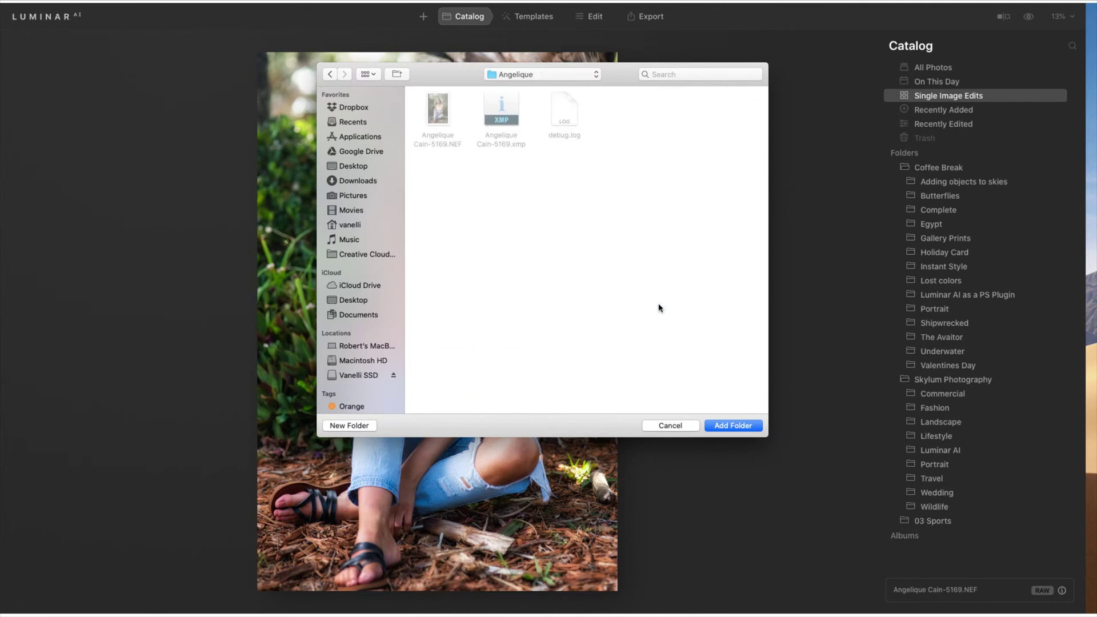
{"action": "left_click", "coordinate": [671, 427]}
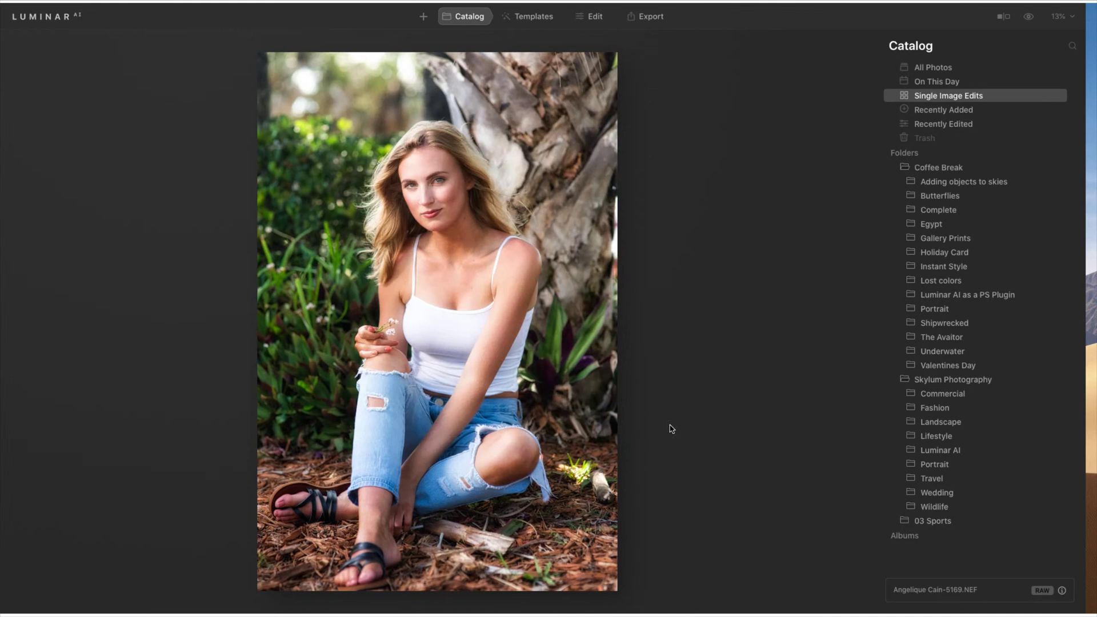
Revert the woman's portrait to its original, unedited state
{"action": "right_click", "coordinate": [501, 181]}
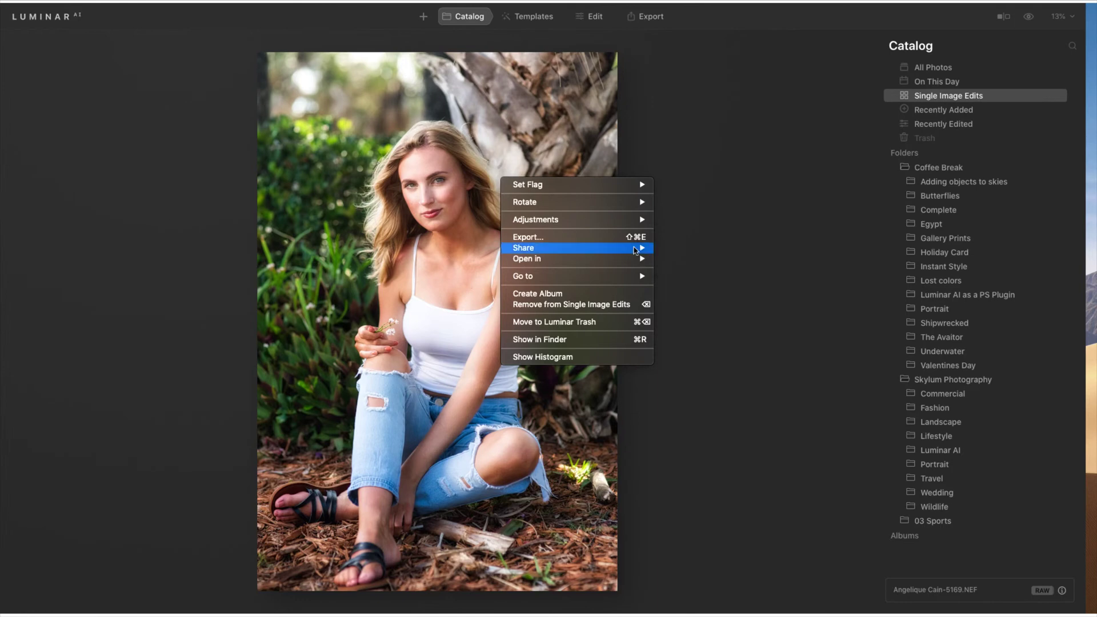
{"action": "mouse_move", "coordinate": [635, 227]}
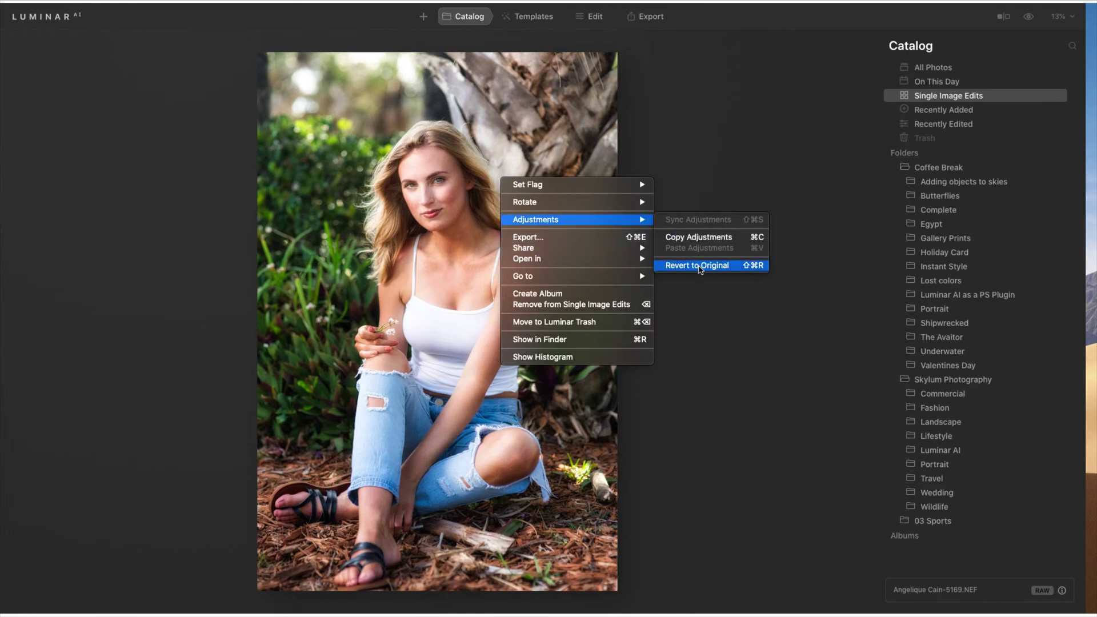
{"action": "left_click", "coordinate": [699, 269]}
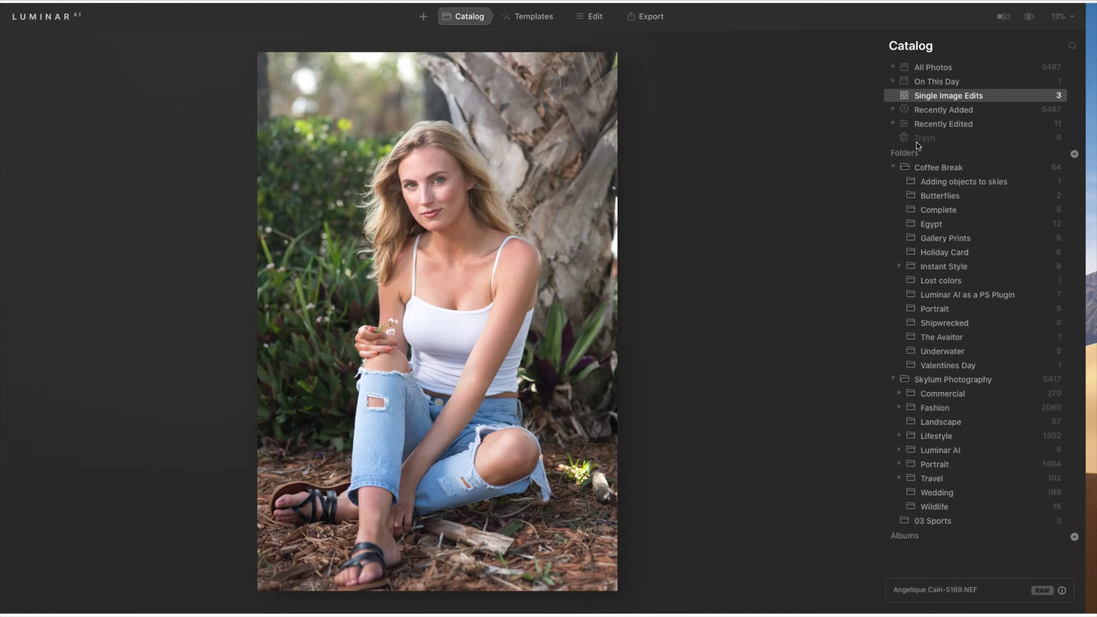
Try the SP-Female Portrait, Soft Glow and Mystical templates on the portrait at 25% zoom, ending with SP-Female Portrait applied
{"action": "left_click", "coordinate": [1060, 19]}
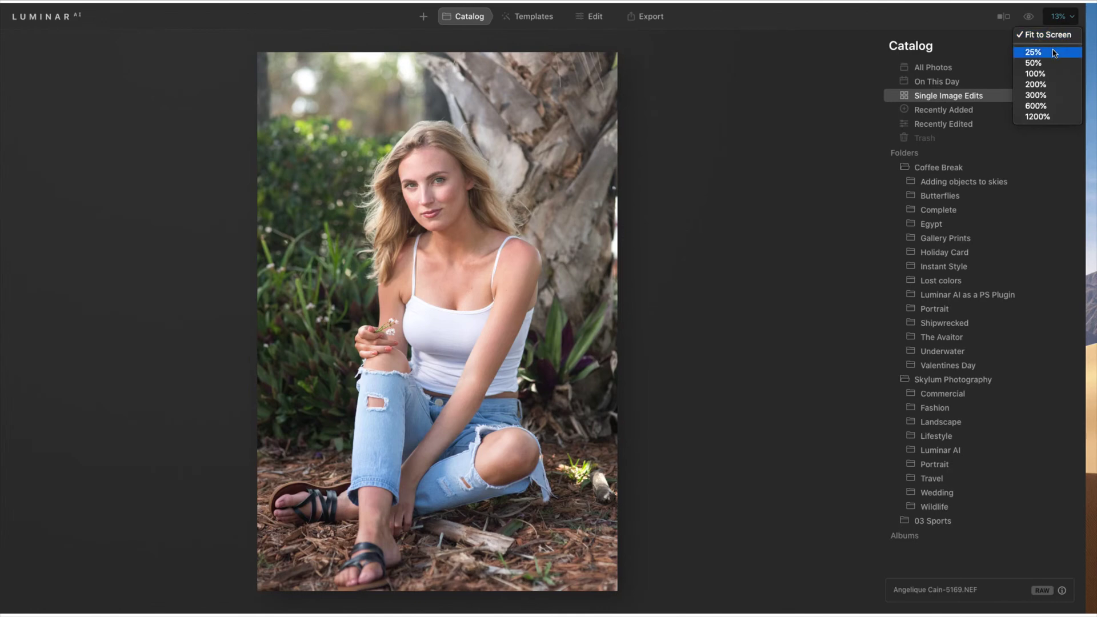
{"action": "left_click", "coordinate": [1036, 52]}
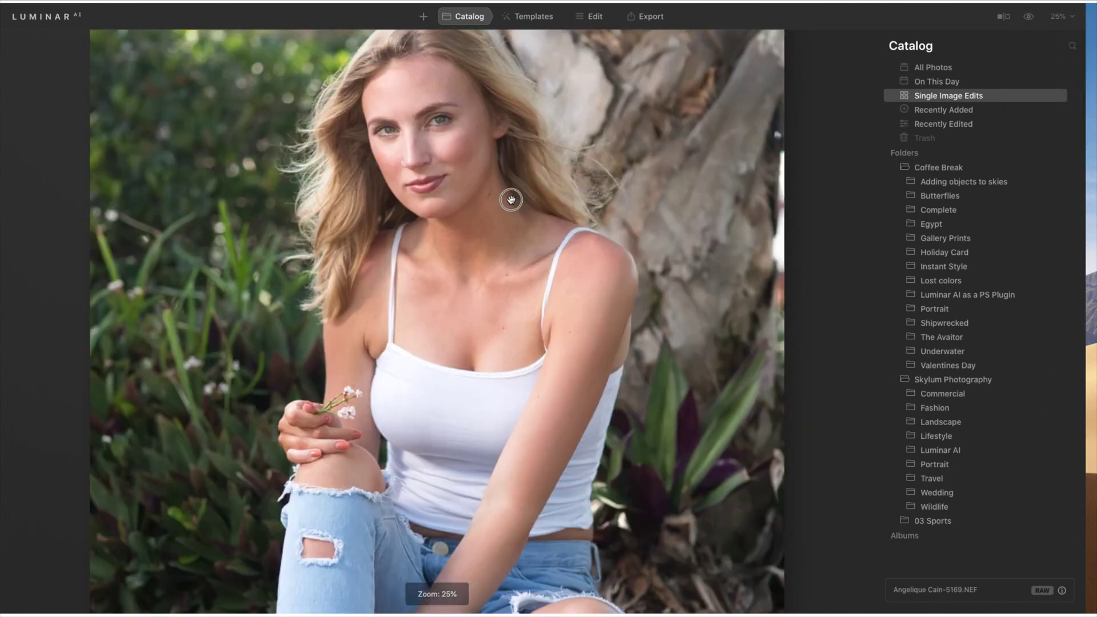
{"action": "left_click_drag", "start_coordinate": [511, 199], "coordinate": [529, 247]}
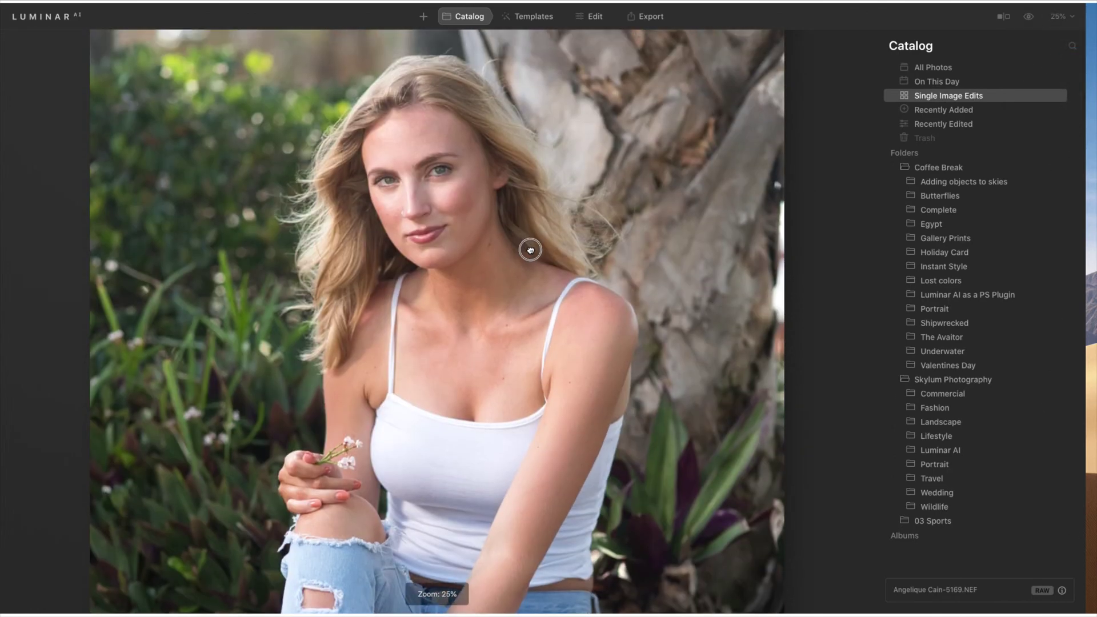
{"action": "left_click", "coordinate": [535, 17]}
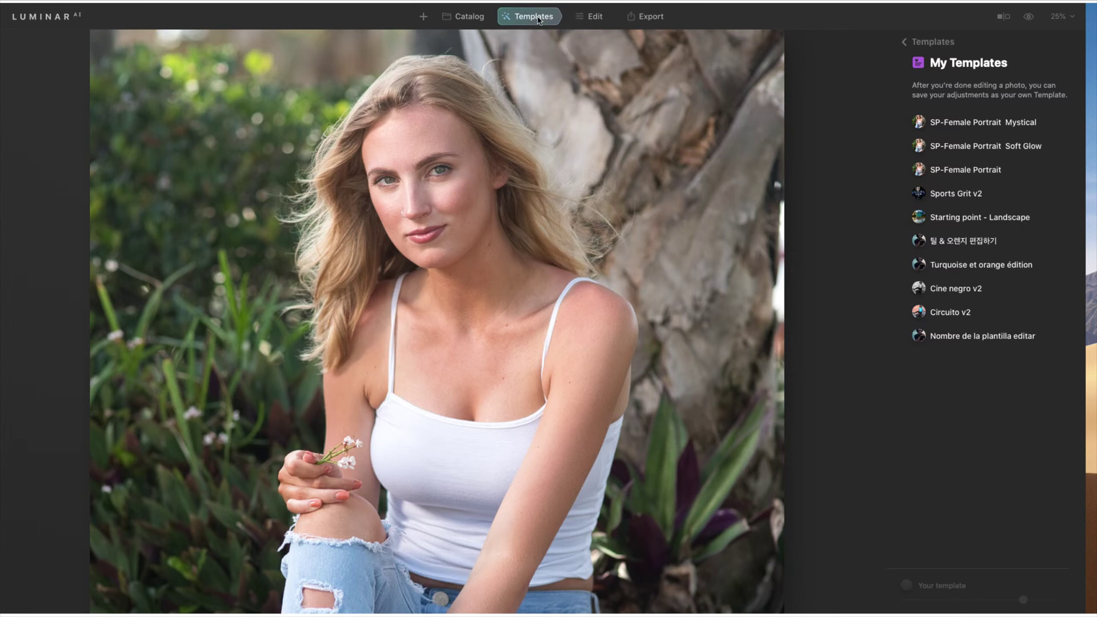
{"action": "left_click", "coordinate": [926, 171]}
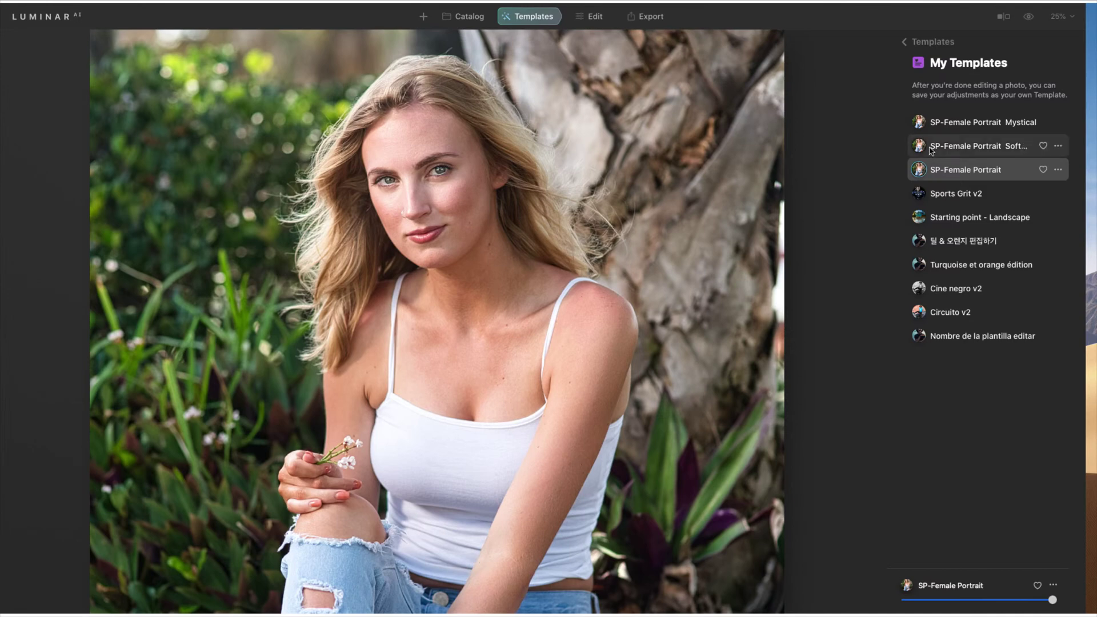
{"action": "left_click", "coordinate": [931, 149]}
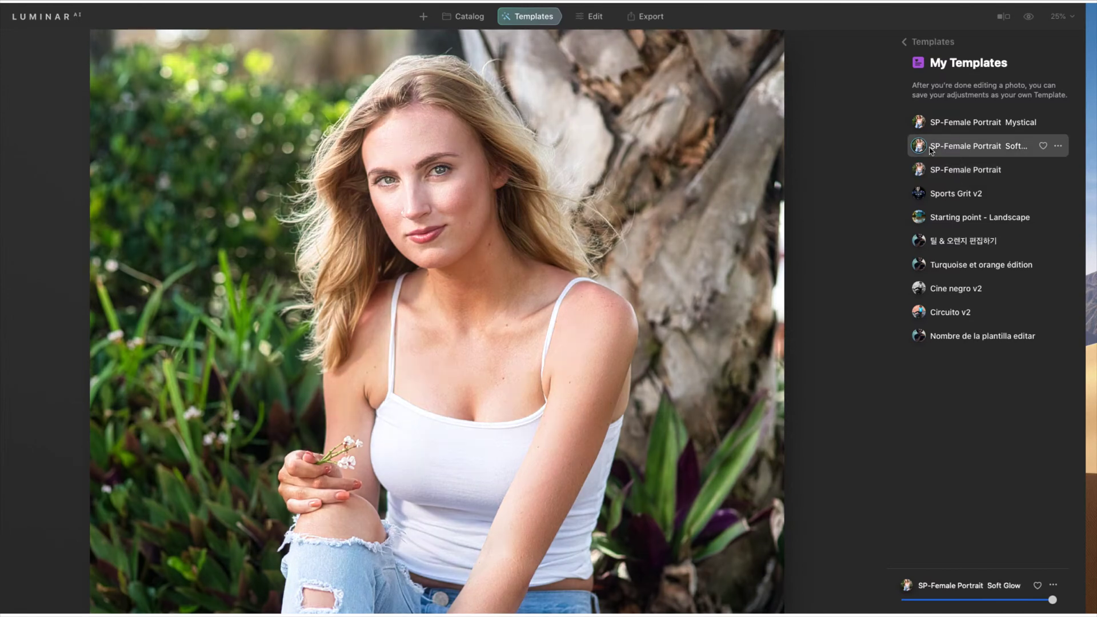
{"action": "left_click", "coordinate": [926, 124]}
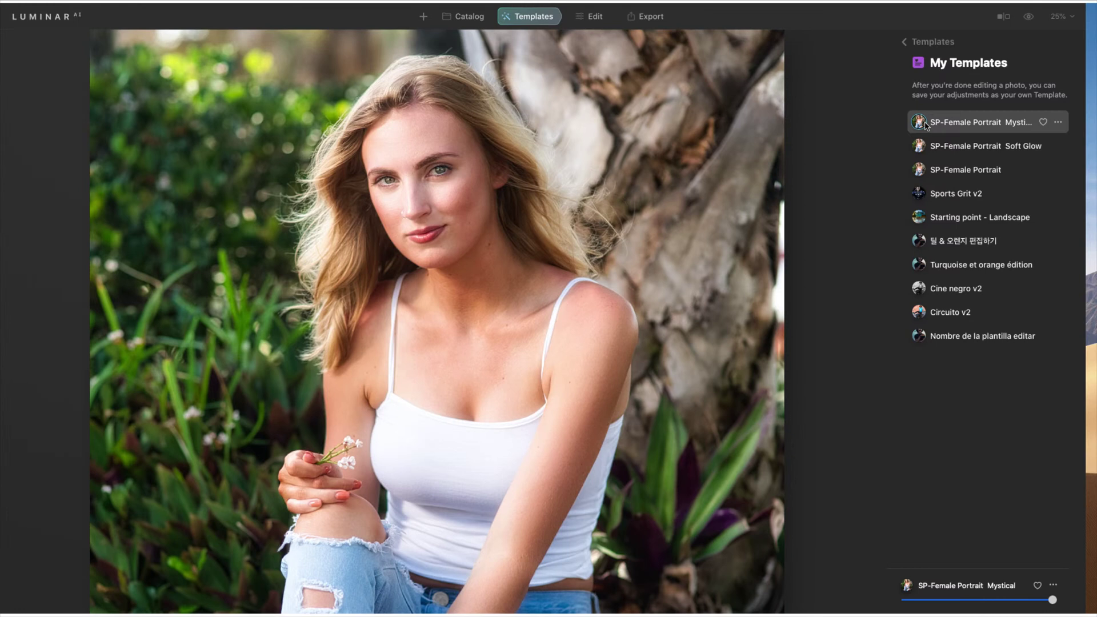
{"action": "left_click", "coordinate": [920, 171]}
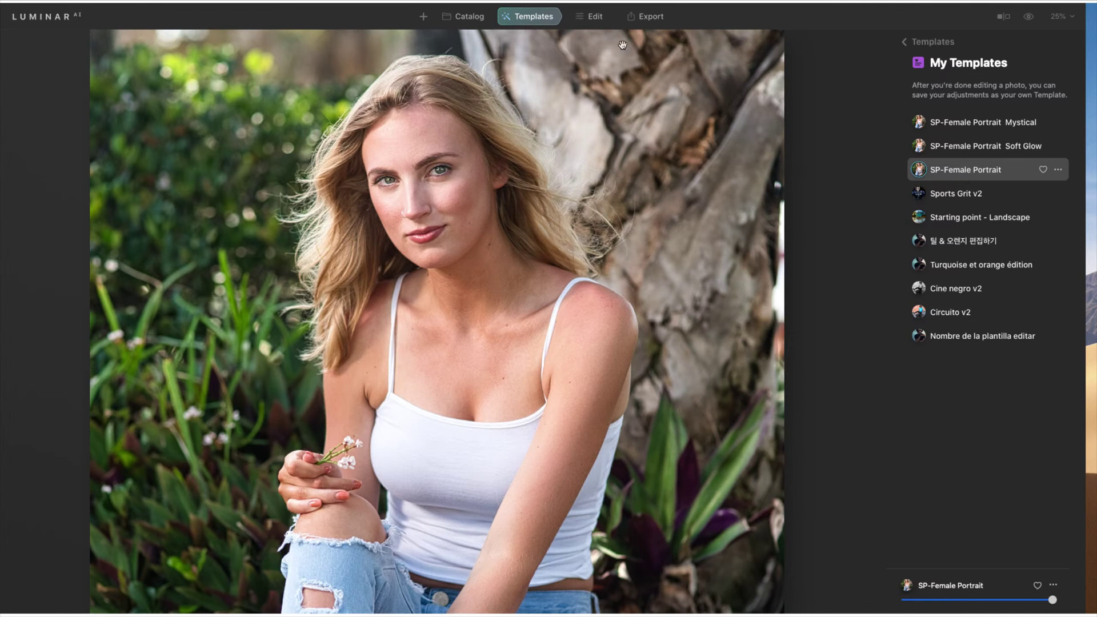
Convert the portrait to black and white and set the luminance to Red 2 and Yellow -22
{"action": "left_click", "coordinate": [603, 22]}
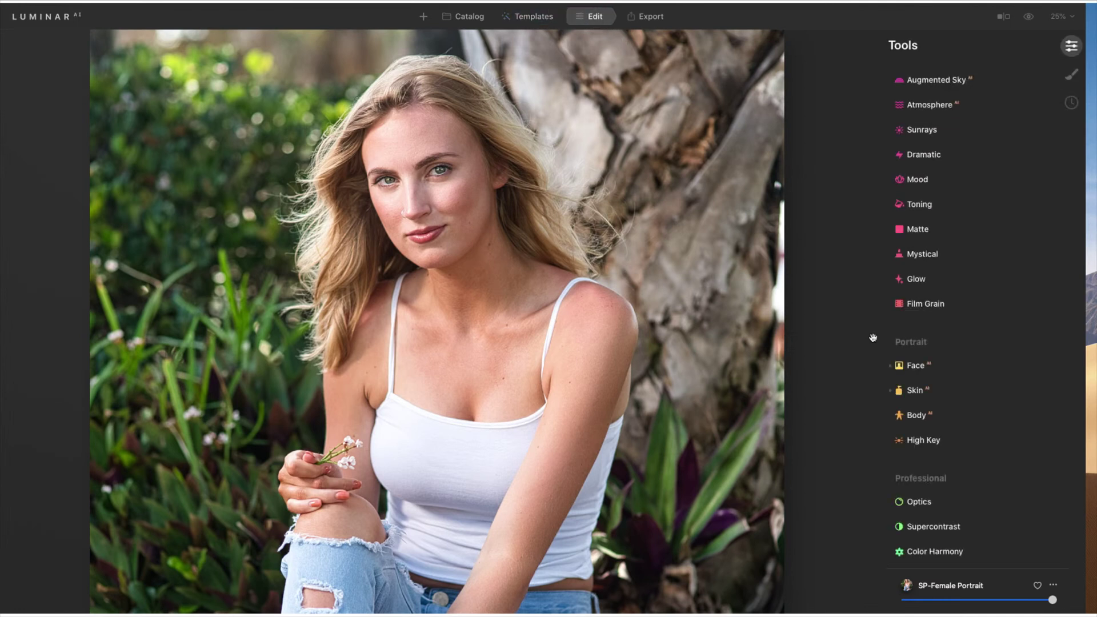
{"action": "scroll", "coordinate": [873, 403], "scroll_direction": "down", "scroll_amount": 5}
{"action": "scroll", "coordinate": [873, 403], "scroll_direction": "up", "scroll_amount": 4}
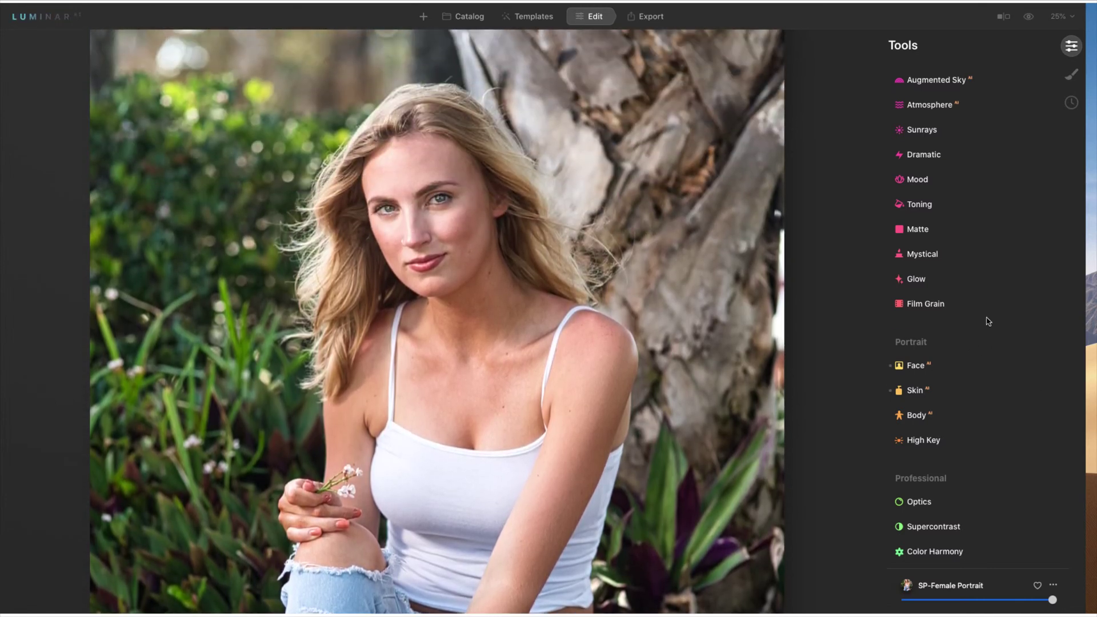
{"action": "left_click", "coordinate": [990, 280]}
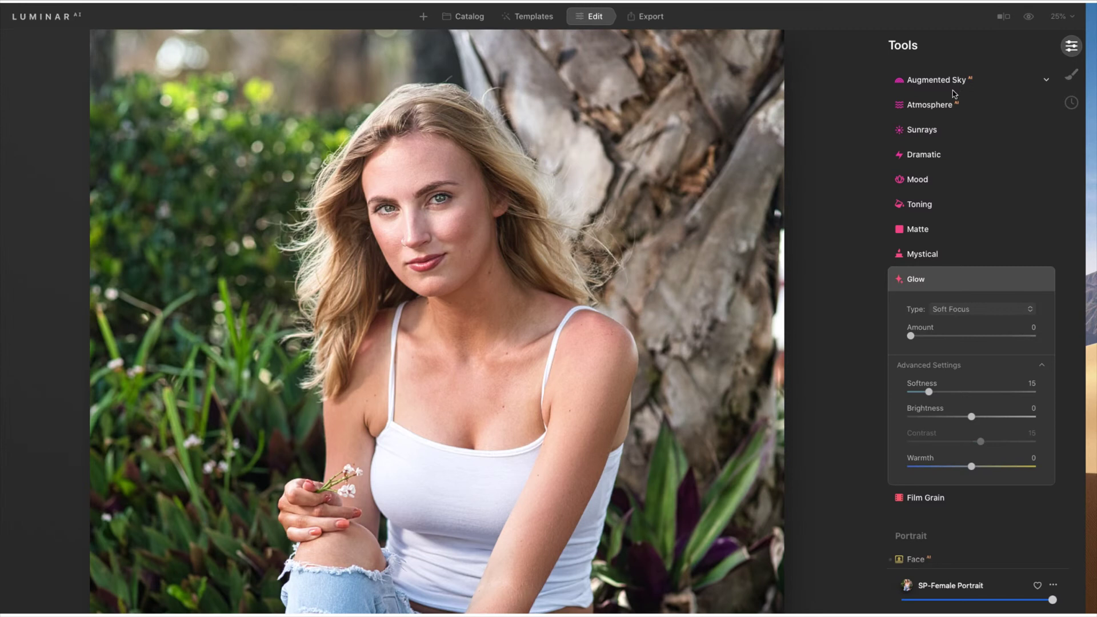
{"action": "left_click", "coordinate": [963, 105]}
{"action": "scroll", "coordinate": [955, 97], "scroll_direction": "up", "scroll_amount": 3}
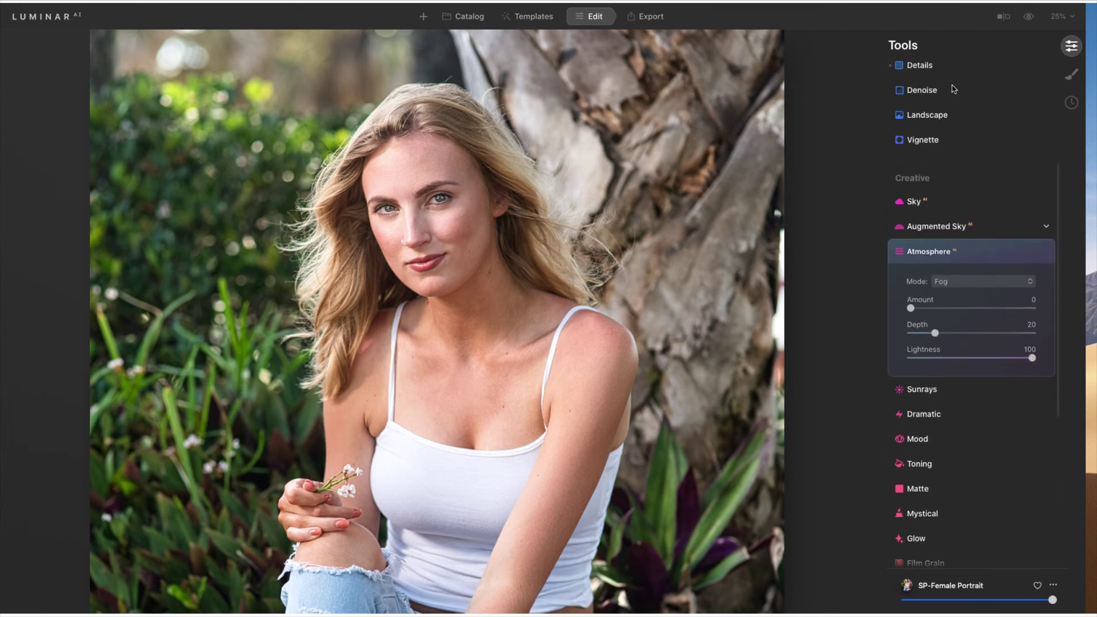
{"action": "scroll", "coordinate": [953, 89], "scroll_direction": "up", "scroll_amount": 4}
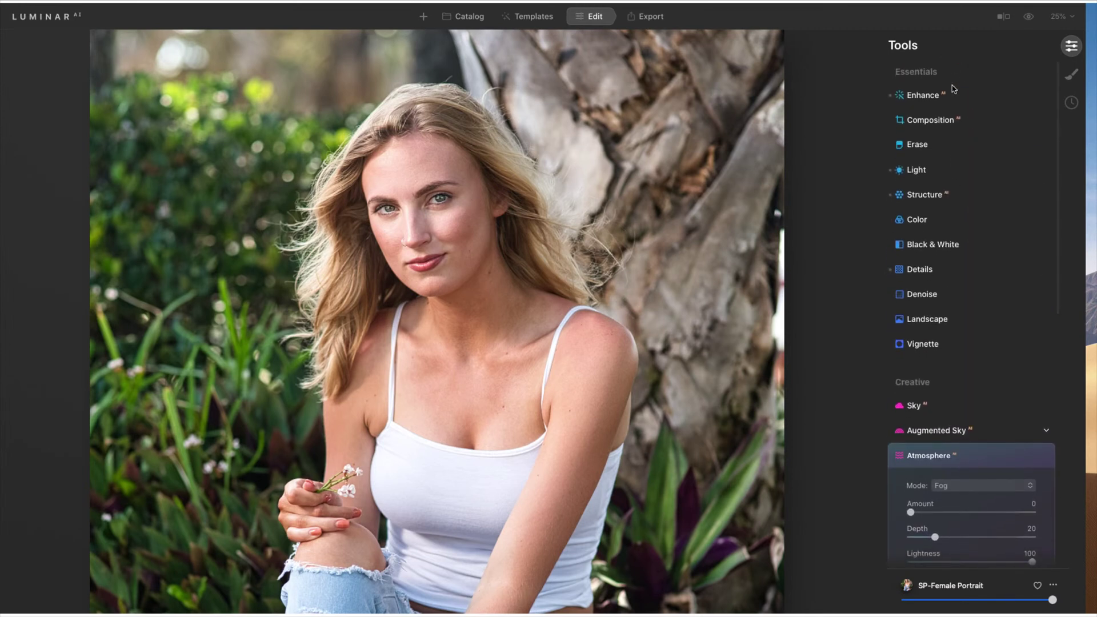
{"action": "scroll", "coordinate": [953, 88], "scroll_direction": "down", "scroll_amount": 1}
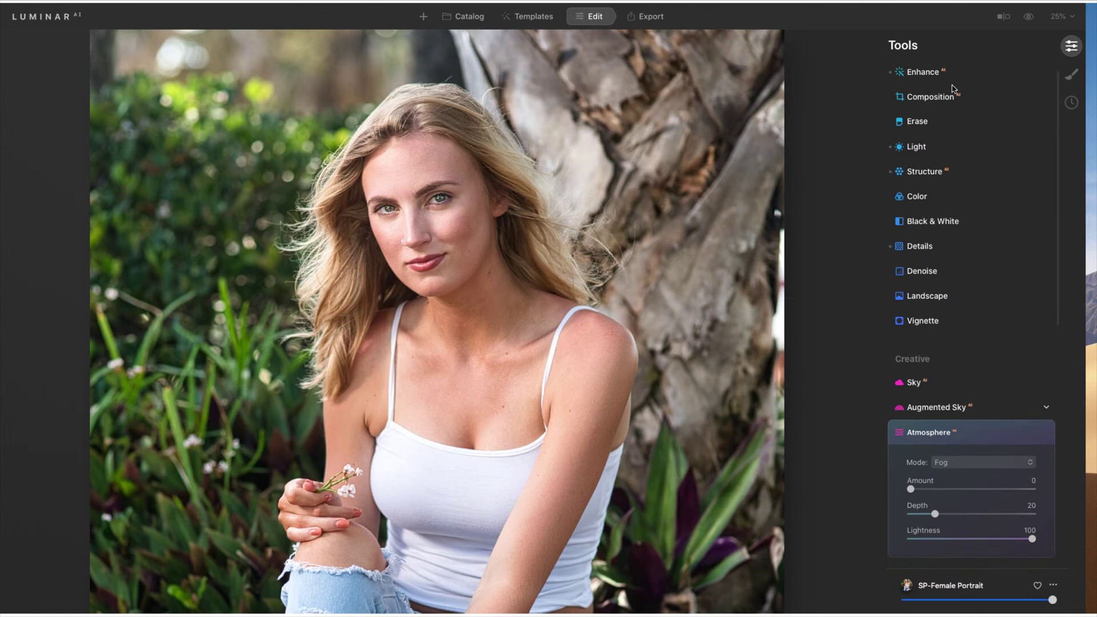
{"action": "left_click", "coordinate": [933, 220]}
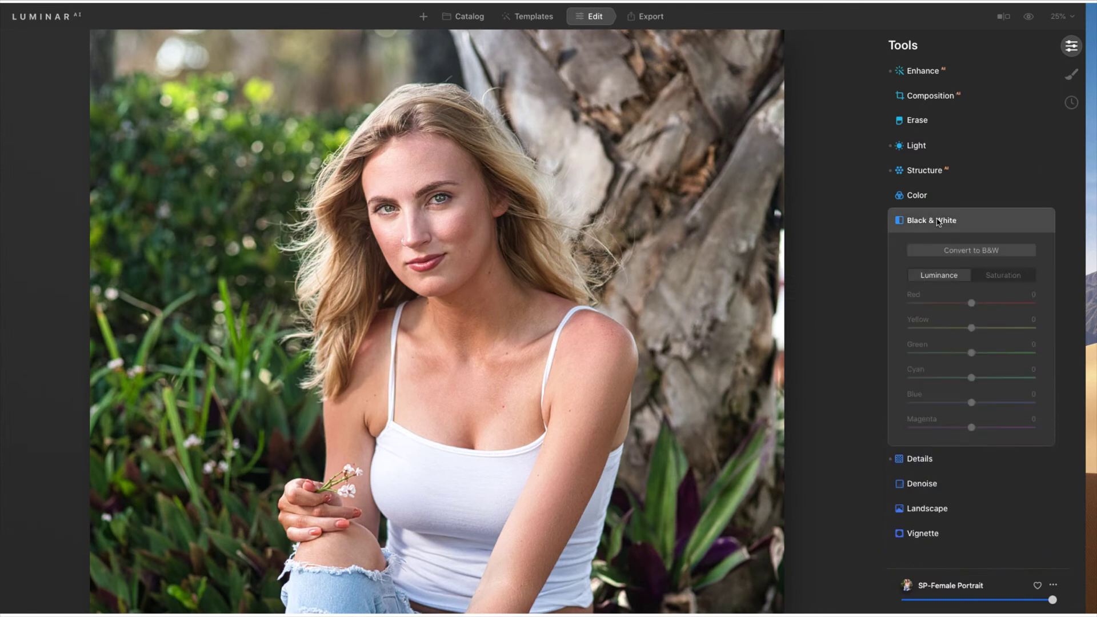
{"action": "left_click", "coordinate": [974, 253]}
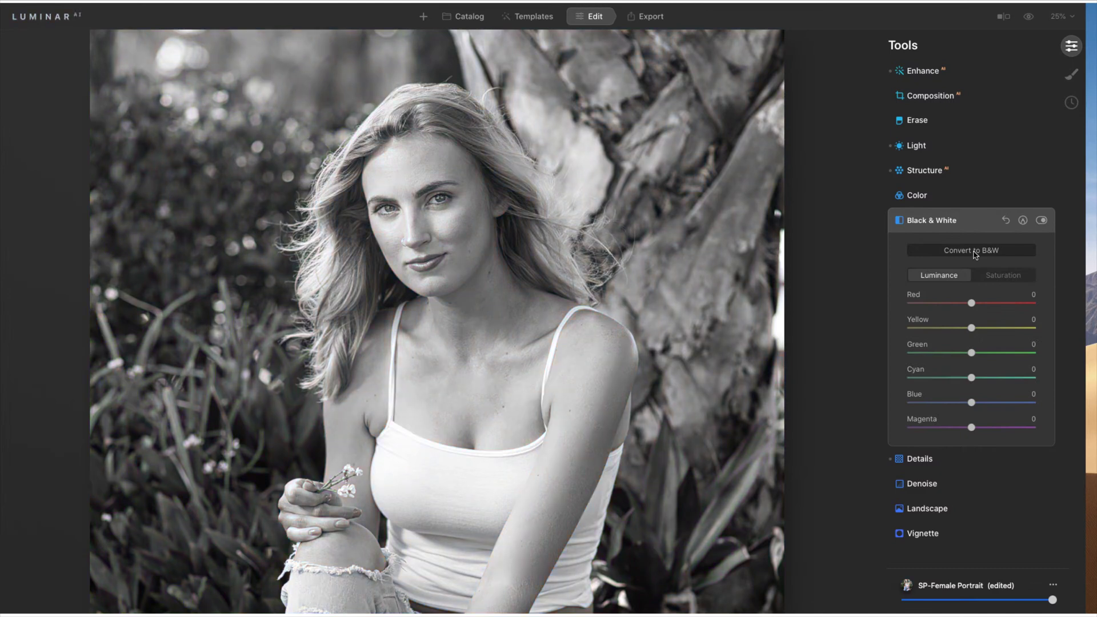
{"action": "left_click_drag", "start_coordinate": [974, 309], "coordinate": [963, 338]}
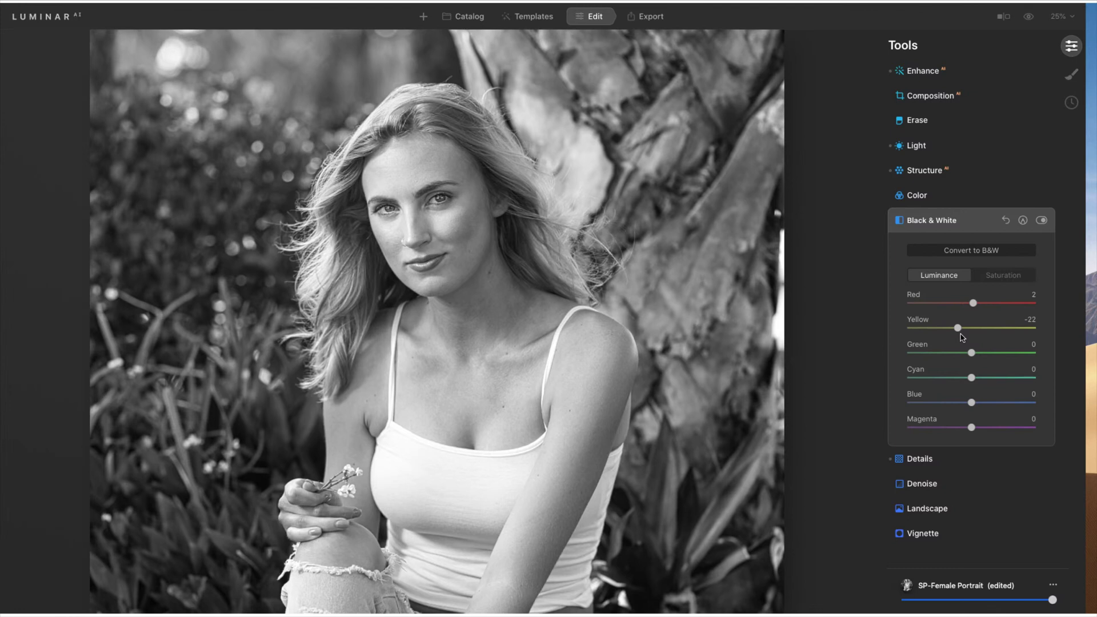
Save the black-and-white adjustments as a new template and rename it SP-Female Portrait BW
{"action": "left_click", "coordinate": [1053, 587]}
{"action": "left_click", "coordinate": [1050, 571]}
{"action": "left_click", "coordinate": [543, 20]}
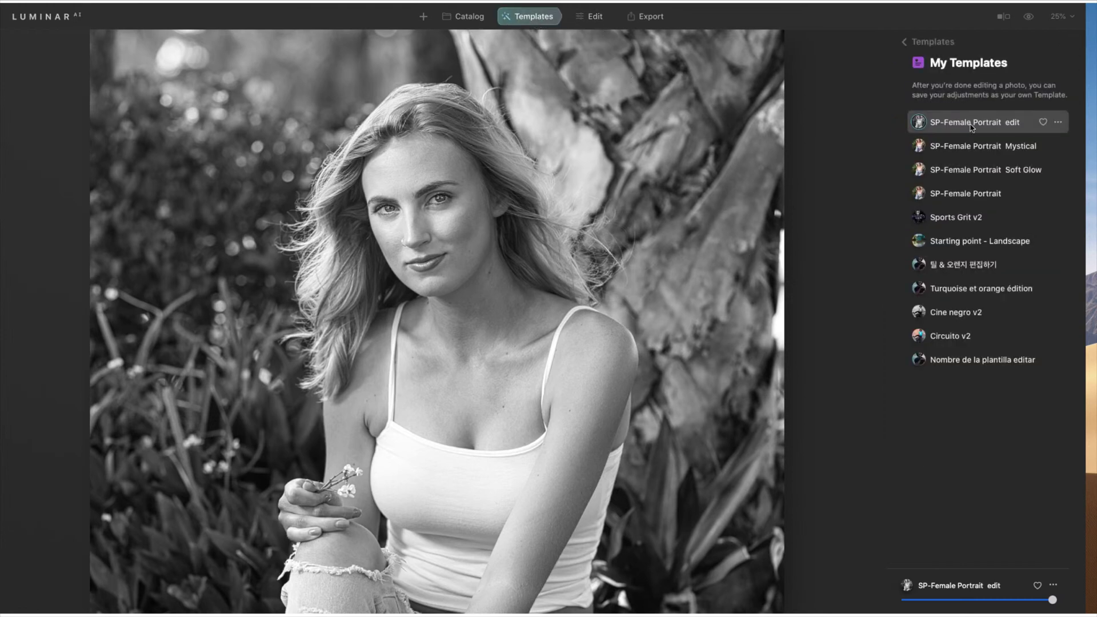
{"action": "left_click", "coordinate": [1059, 122]}
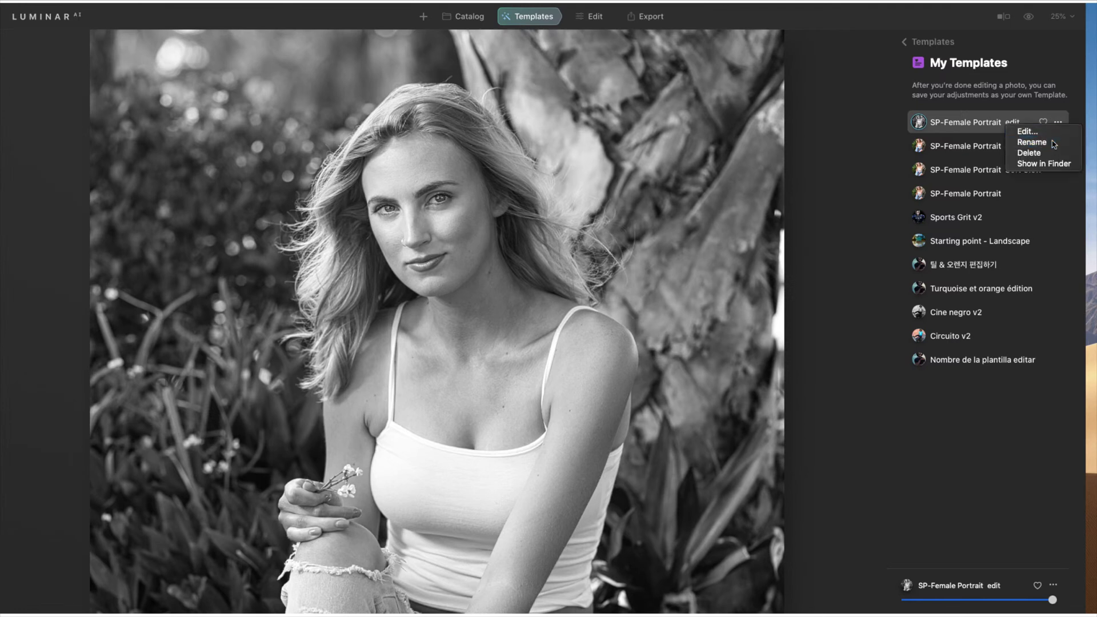
{"action": "left_click", "coordinate": [1055, 143]}
{"action": "double_click", "coordinate": [1016, 123]}
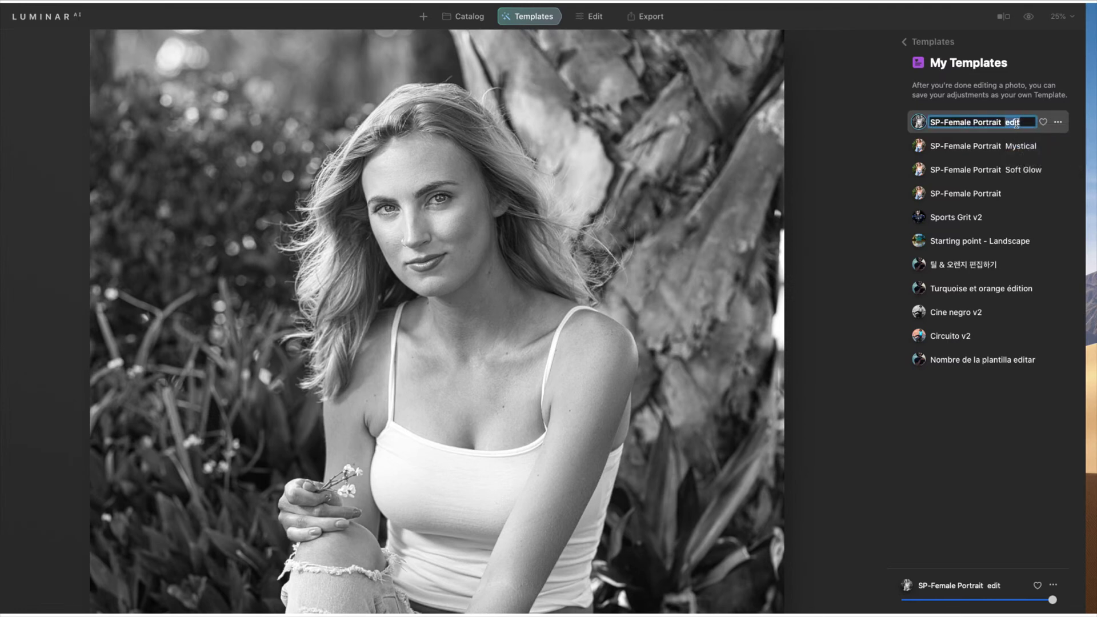
{"action": "type", "text": "BW"}
{"action": "key", "text": "Return"}
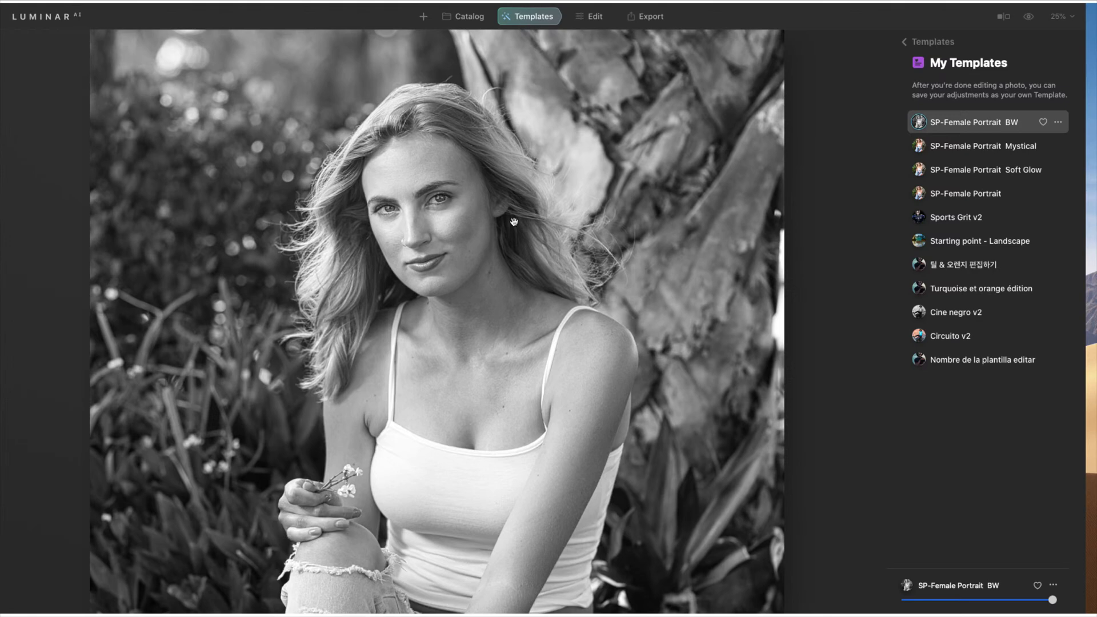
Compare the Mystical and BW templates on the portrait, leave SP-Female Portrait BW applied, and return to the editing tools
{"action": "left_click", "coordinate": [932, 147]}
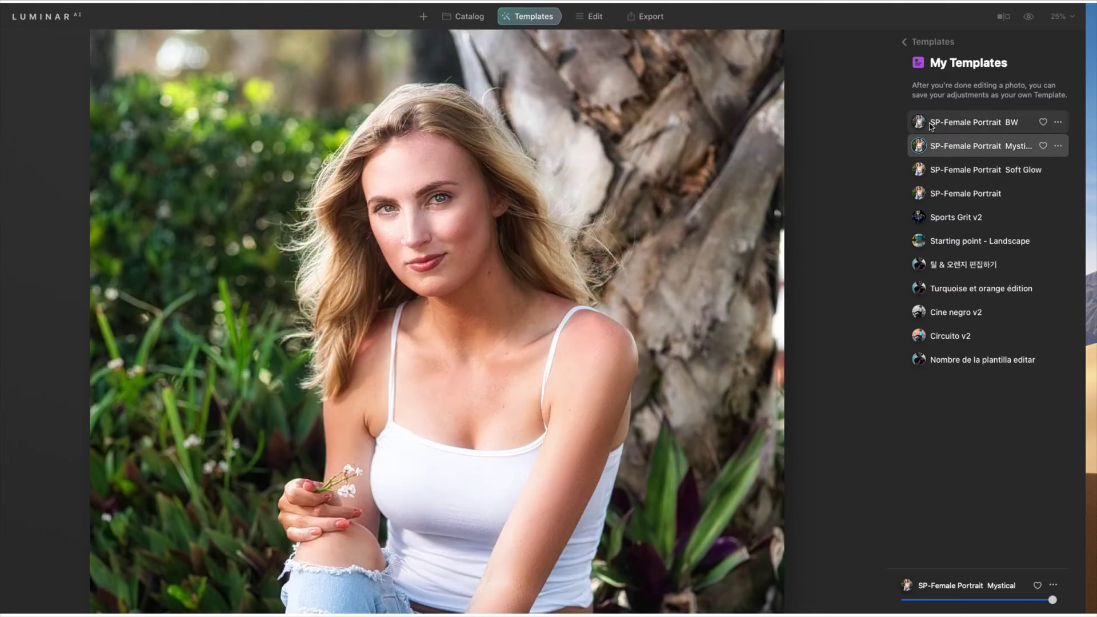
{"action": "left_click", "coordinate": [931, 124]}
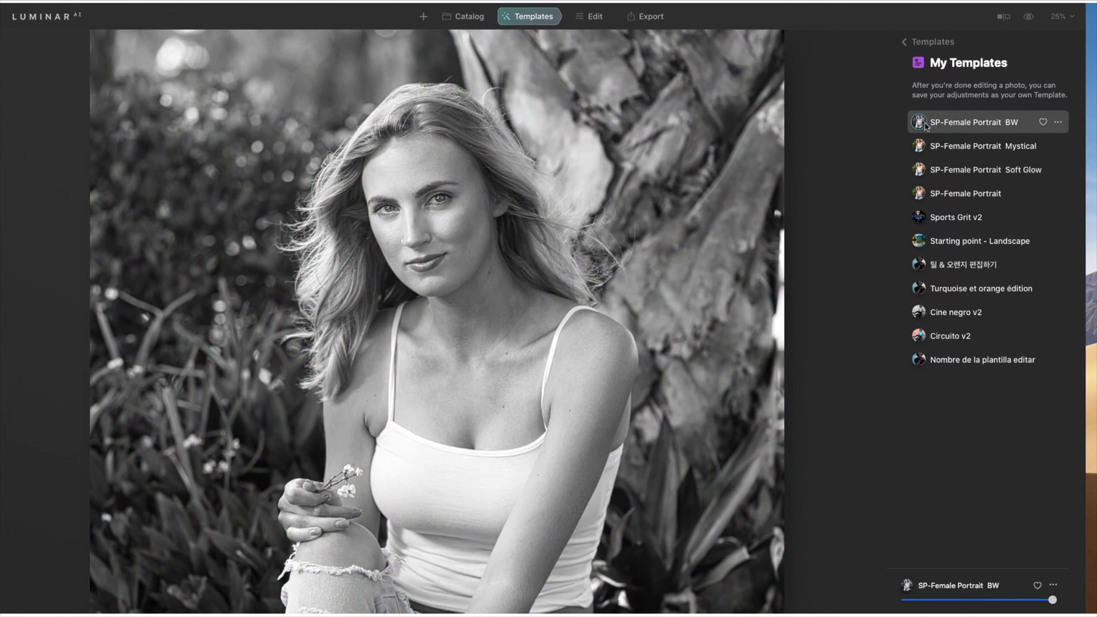
{"action": "left_click", "coordinate": [594, 21]}
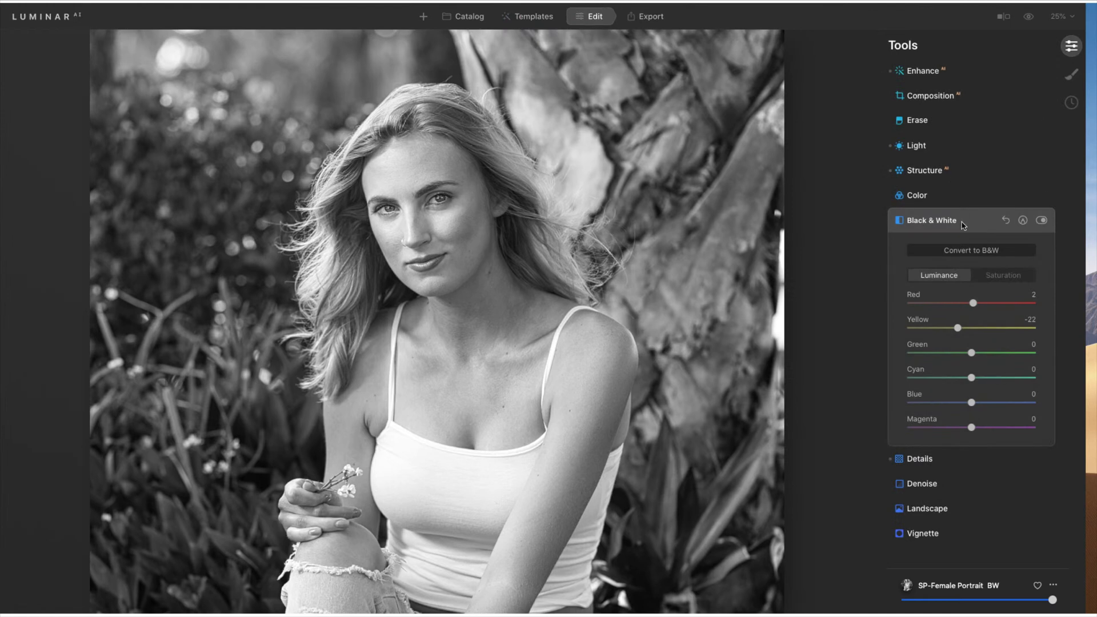
Add the Mystical effect with Amount 54 and Shadows 34, and compare the portrait with the effect off and on
{"action": "left_click", "coordinate": [944, 222]}
{"action": "scroll", "coordinate": [952, 311], "scroll_direction": "down", "scroll_amount": 10}
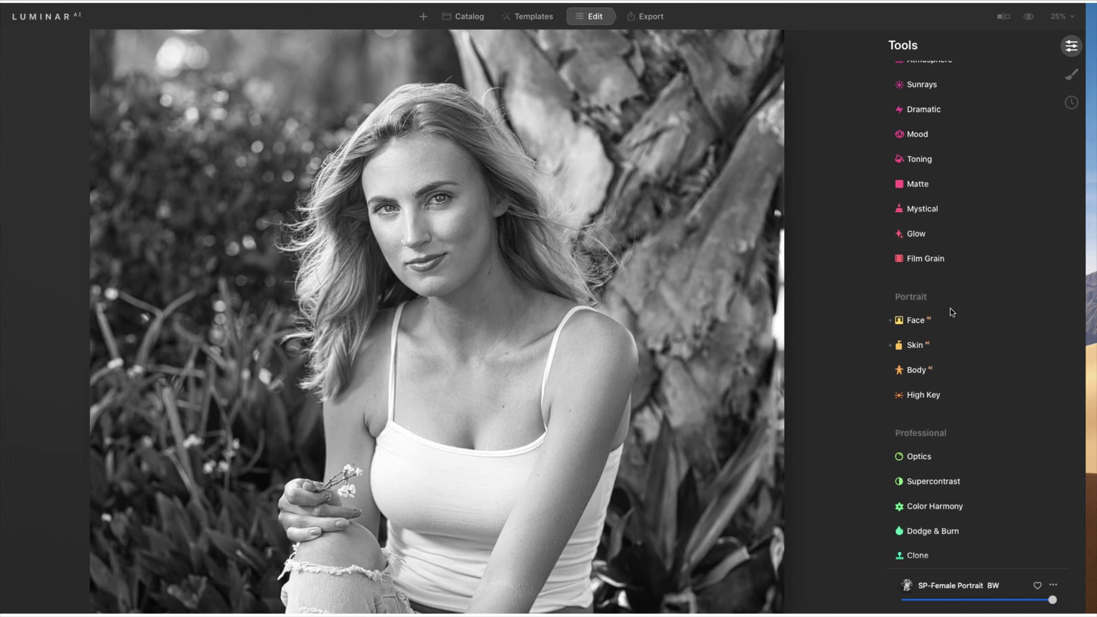
{"action": "left_click", "coordinate": [920, 209]}
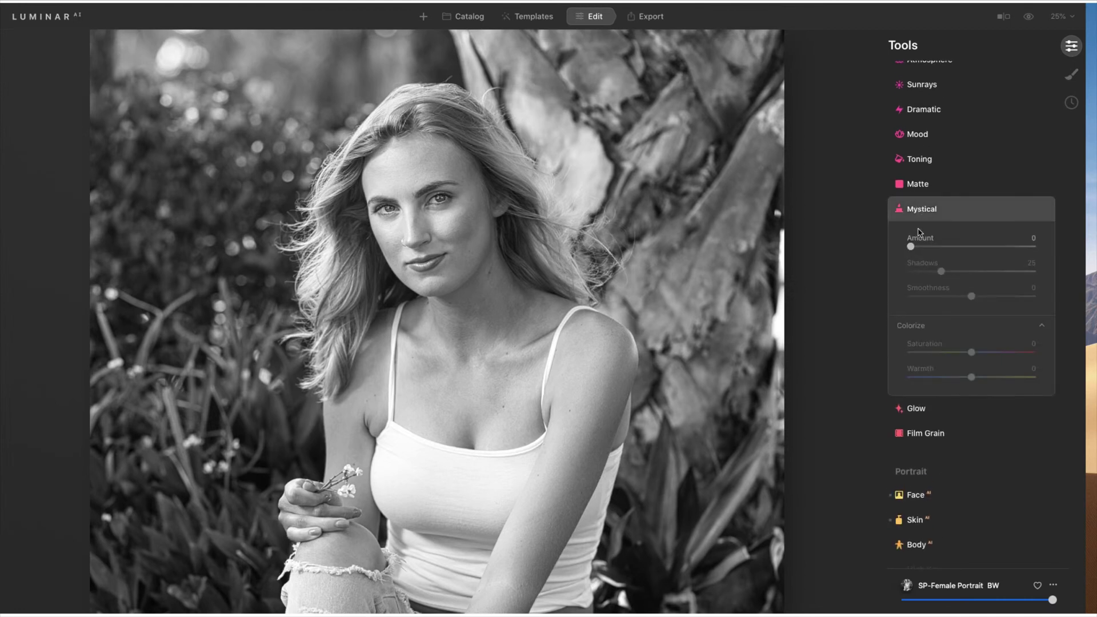
{"action": "left_click_drag", "start_coordinate": [918, 250], "coordinate": [965, 253]}
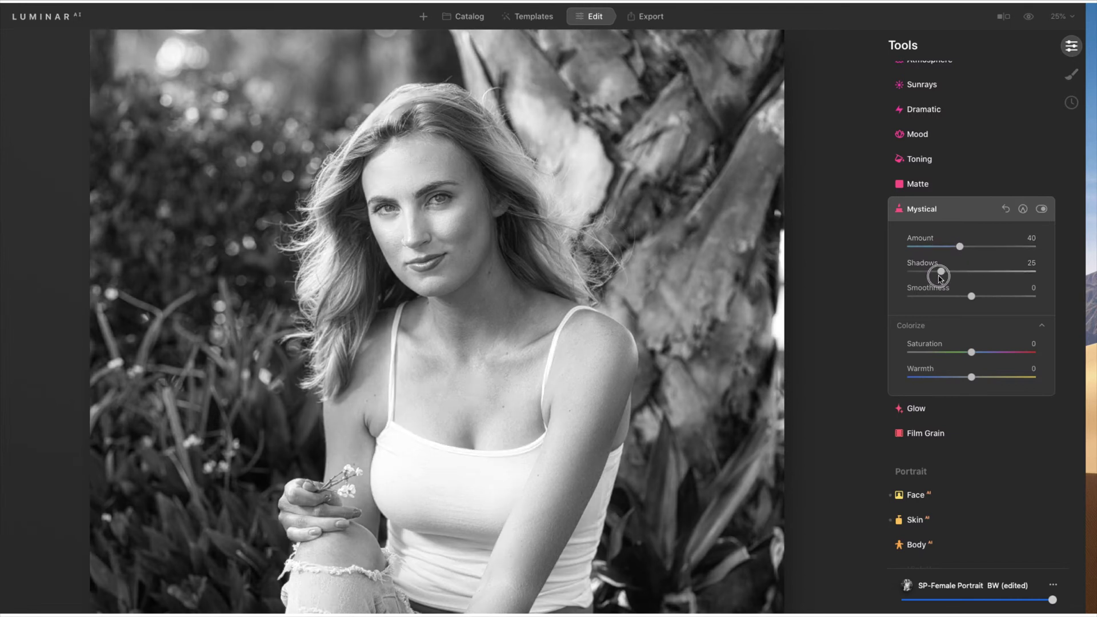
{"action": "left_click_drag", "start_coordinate": [941, 271], "coordinate": [979, 244]}
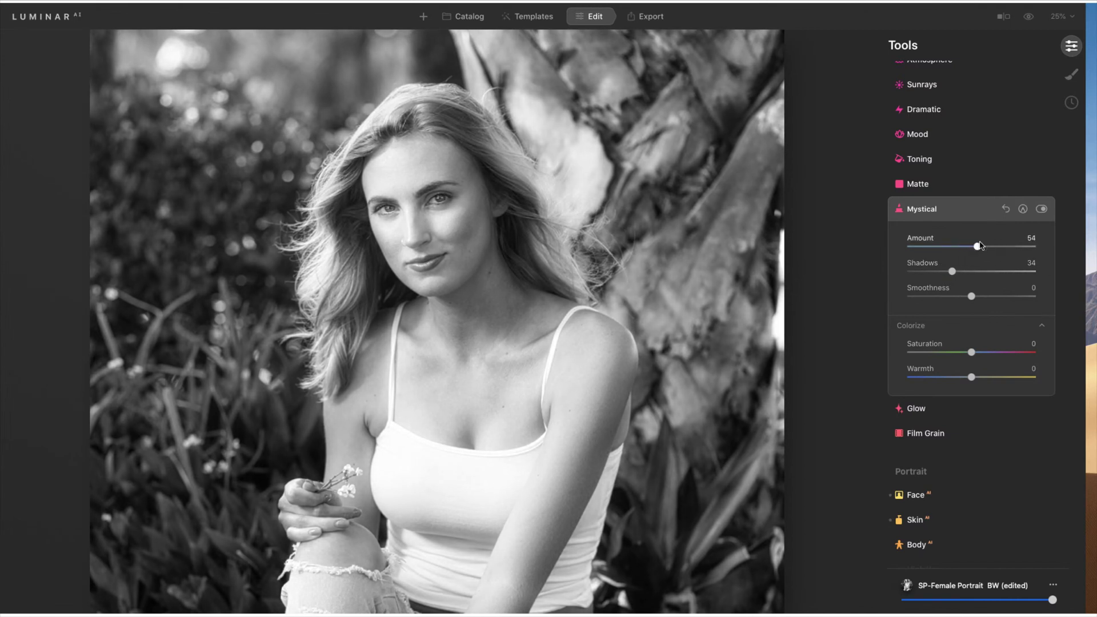
{"action": "left_click", "coordinate": [1041, 210]}
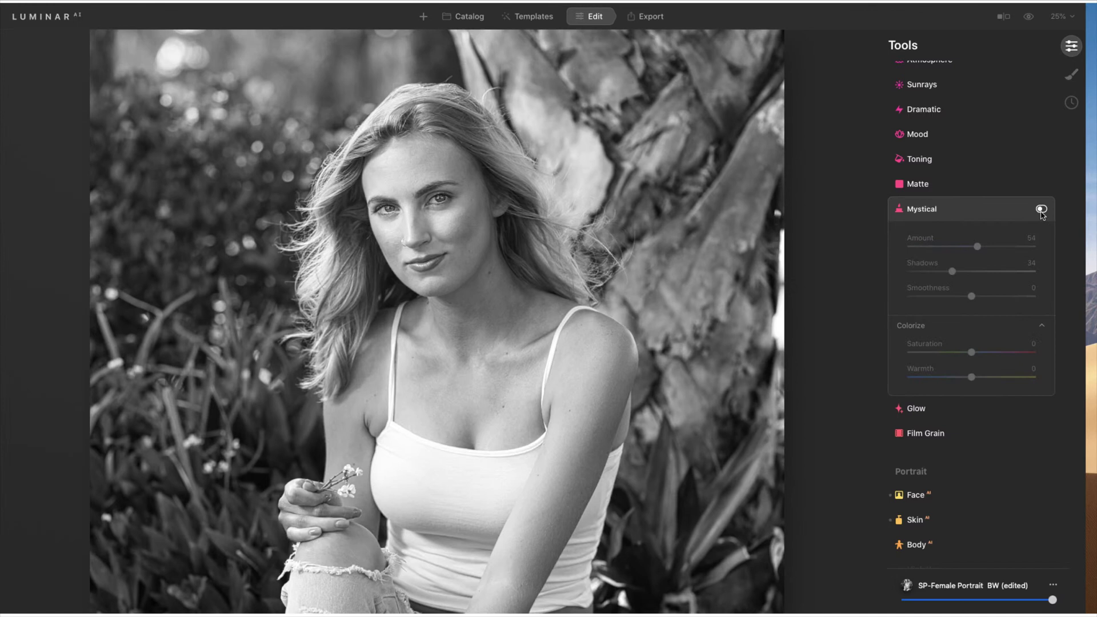
{"action": "left_click", "coordinate": [1041, 209]}
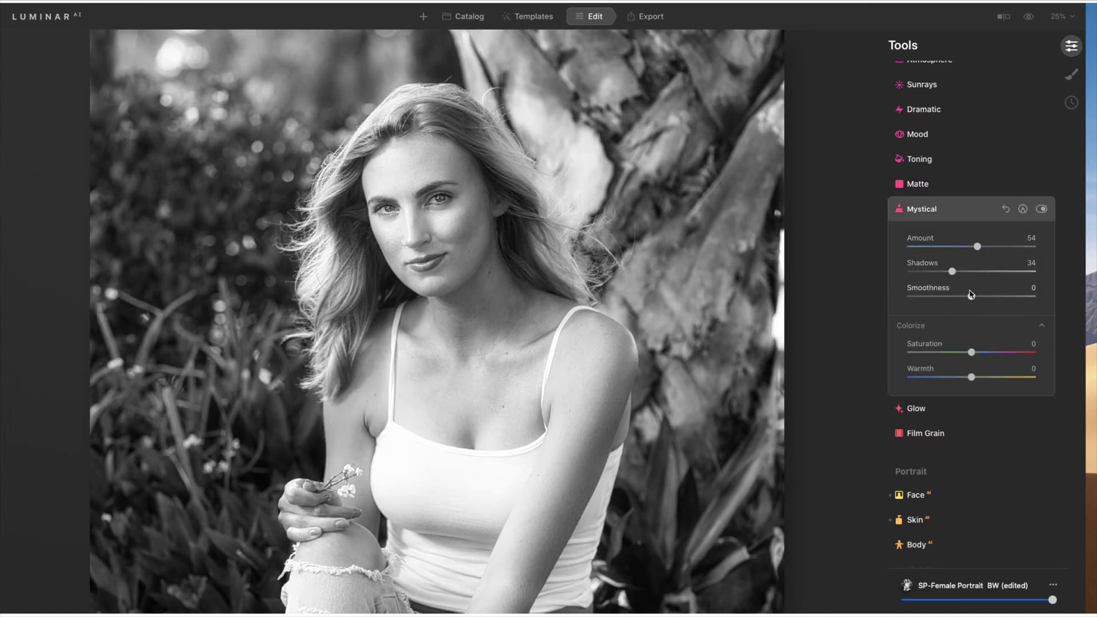
Try Mystical Saturation at -14 and reset it, set Smoothness to 15 and Shadows to 0, and view the whole portrait
{"action": "mouse_move", "coordinate": [973, 355]}
{"action": "left_mouse_down"}
{"action": "mouse_move", "coordinate": [933, 350]}
{"action": "mouse_move", "coordinate": [979, 351]}
{"action": "mouse_move", "coordinate": [964, 351]}
{"action": "left_mouse_up"}
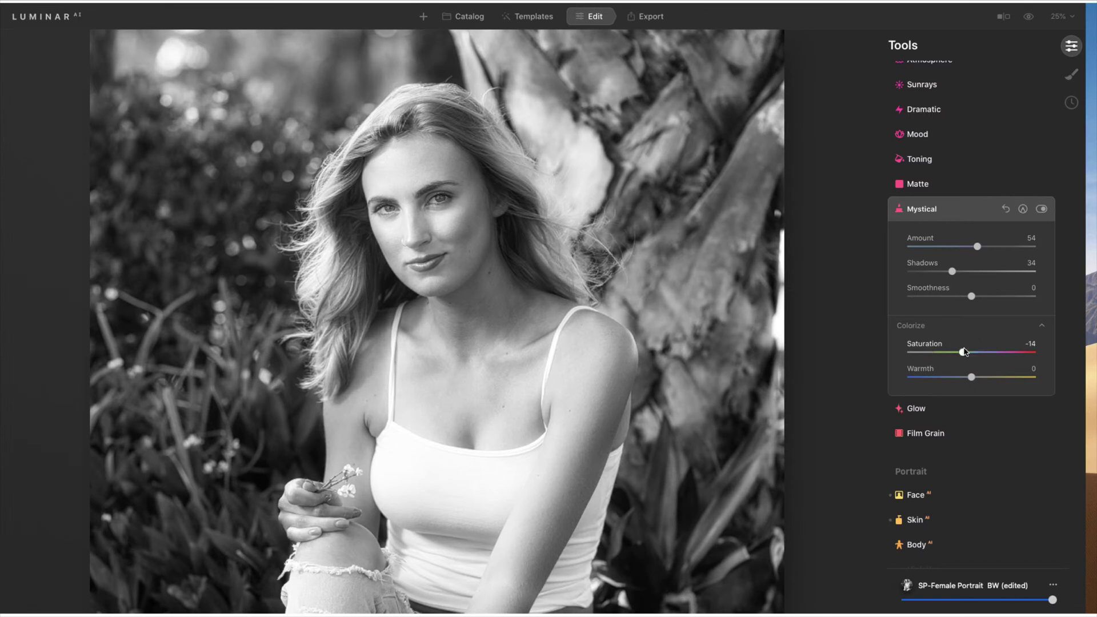
{"action": "double_click", "coordinate": [965, 353]}
{"action": "left_click_drag", "start_coordinate": [972, 297], "coordinate": [901, 277]}
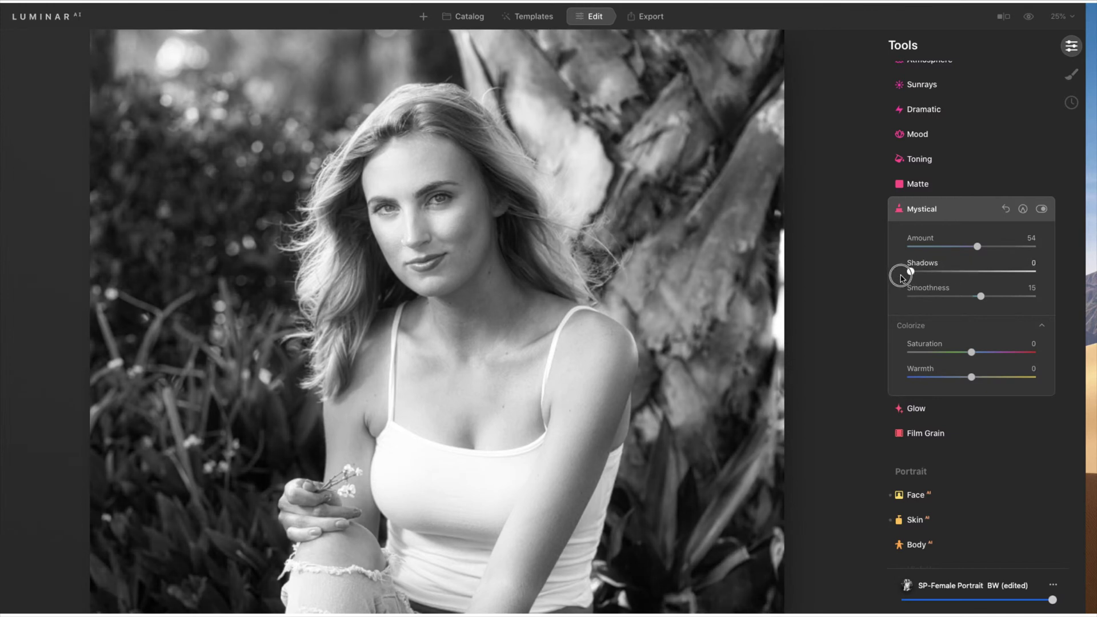
{"action": "left_click", "coordinate": [591, 261]}
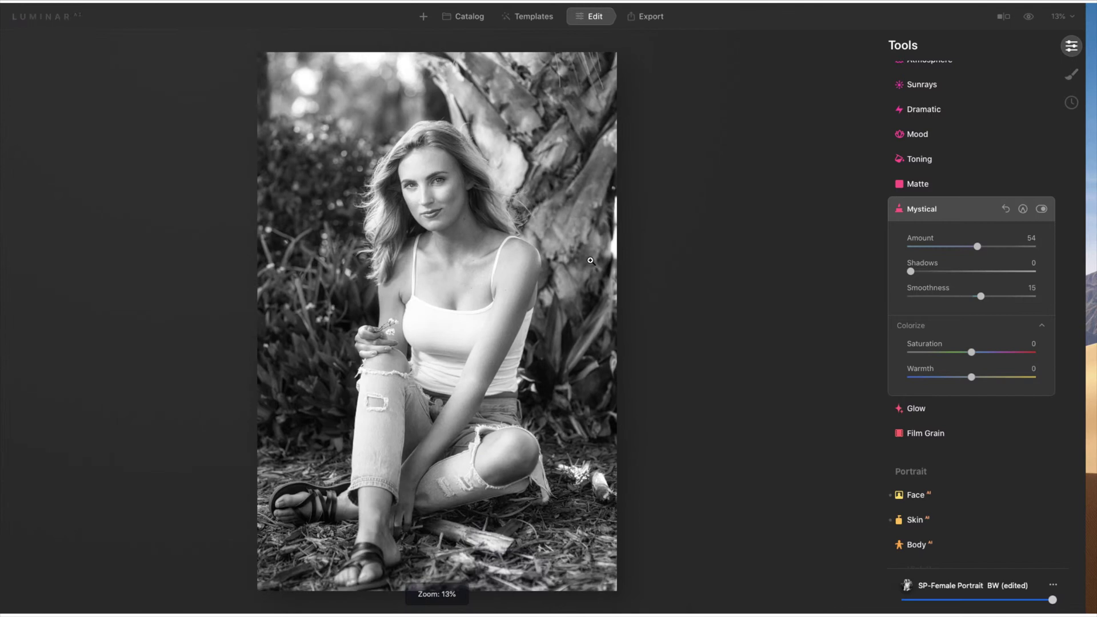
{"action": "key", "text": "Tab"}
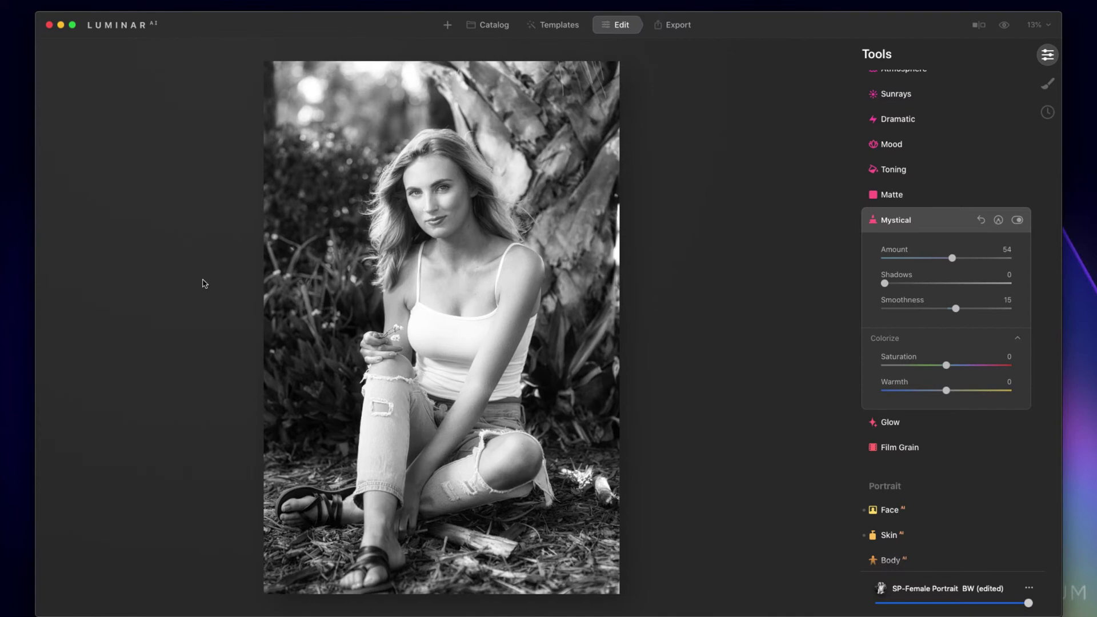
Switch from Luminar AI to the desktop, leaving the editing window out of view
{"action": "key", "text": "super+q"}
{"action": "left_click", "coordinate": [173, 5]}
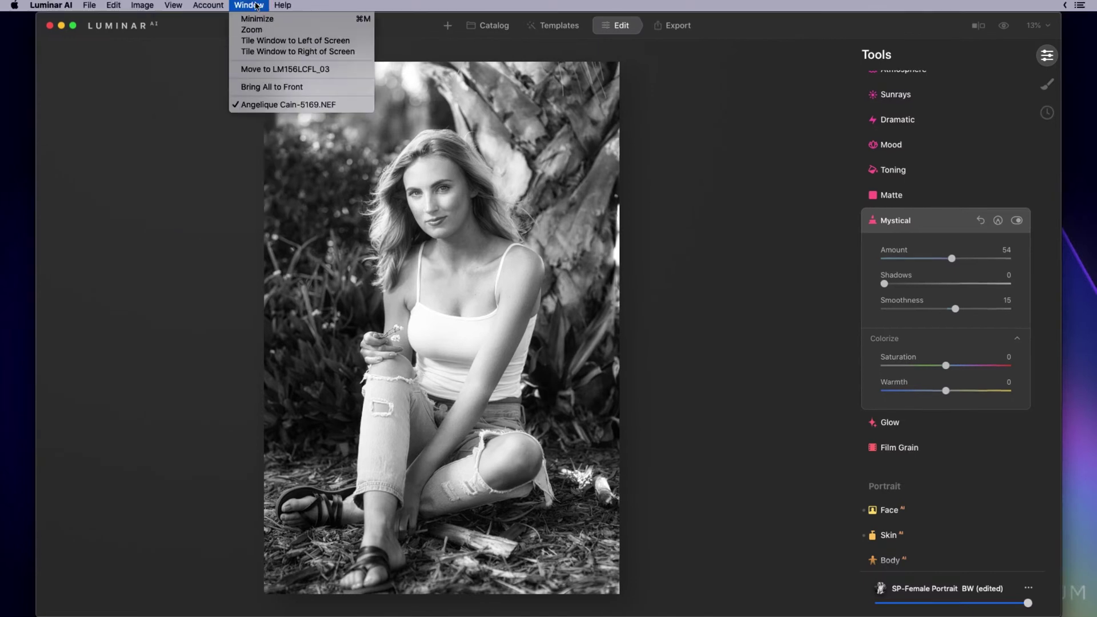
{"action": "left_click", "coordinate": [149, 115]}
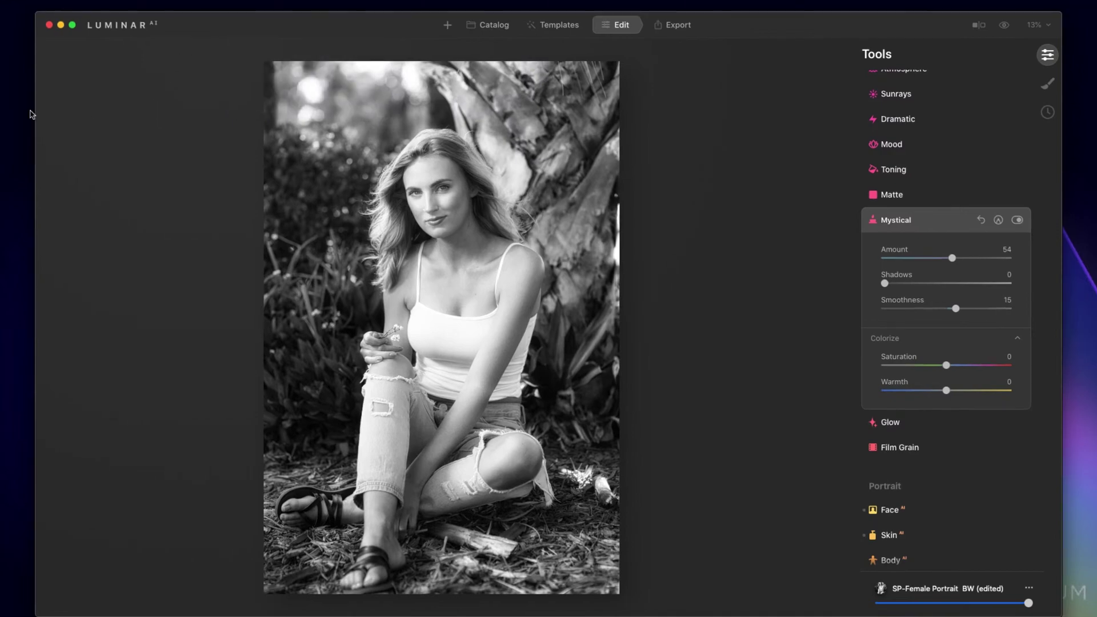
{"action": "left_click", "coordinate": [14, 95]}
{"action": "left_click", "coordinate": [310, 4]}
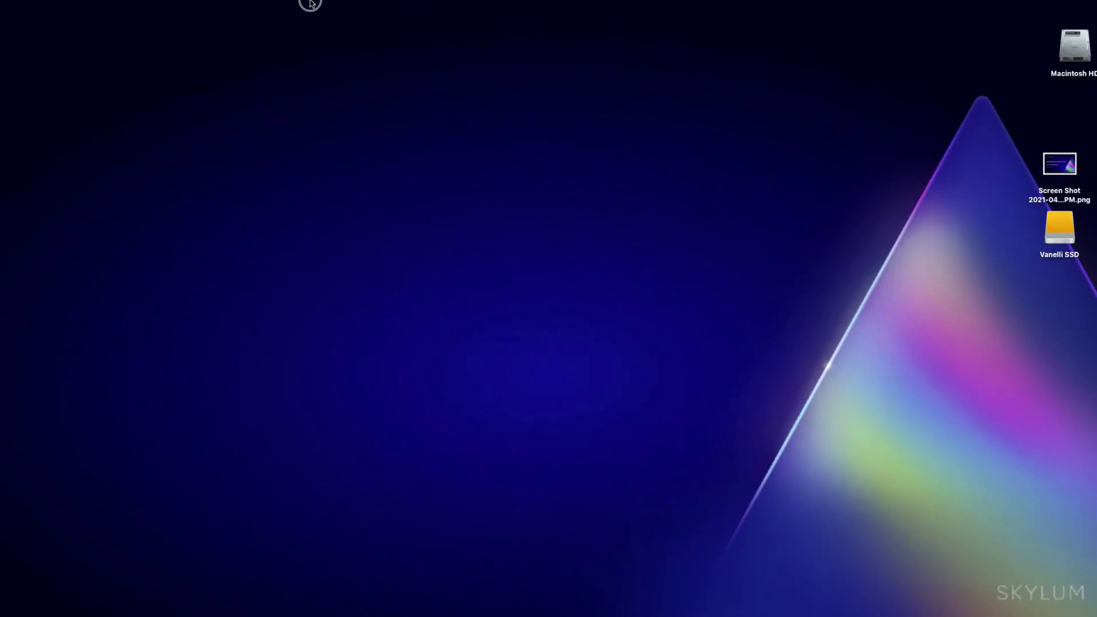